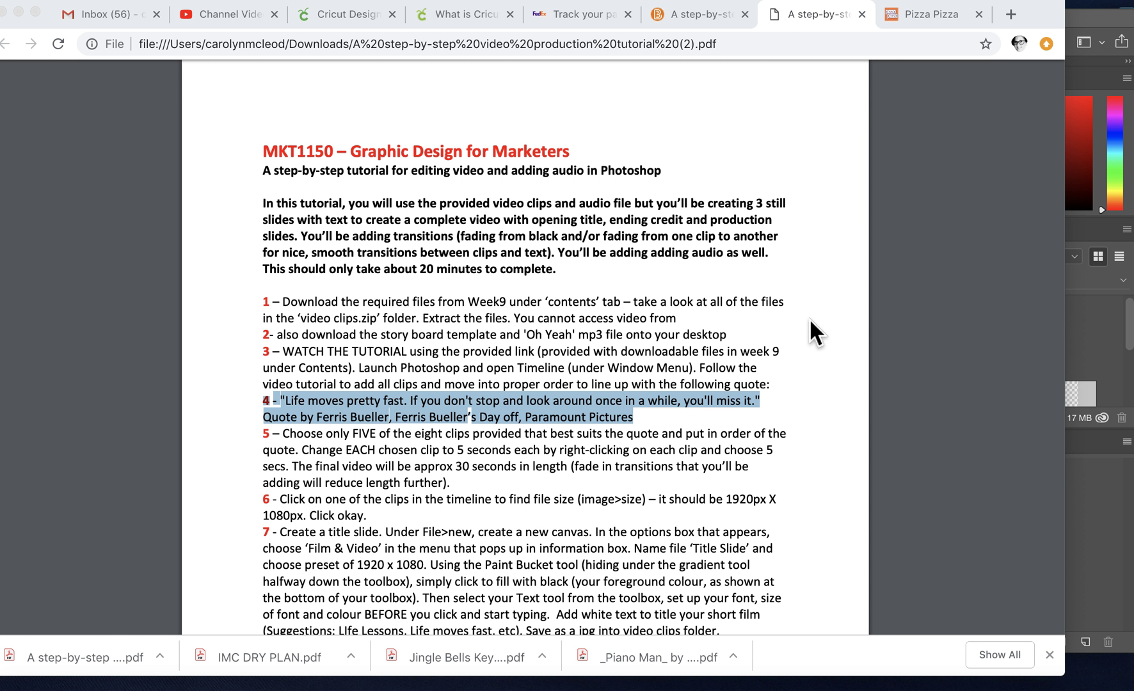
Review step 4 of the assignment PDF and highlight the quote's opening phrase, "Life moves pretty fast."
scroll(782, 316, "down", 3)
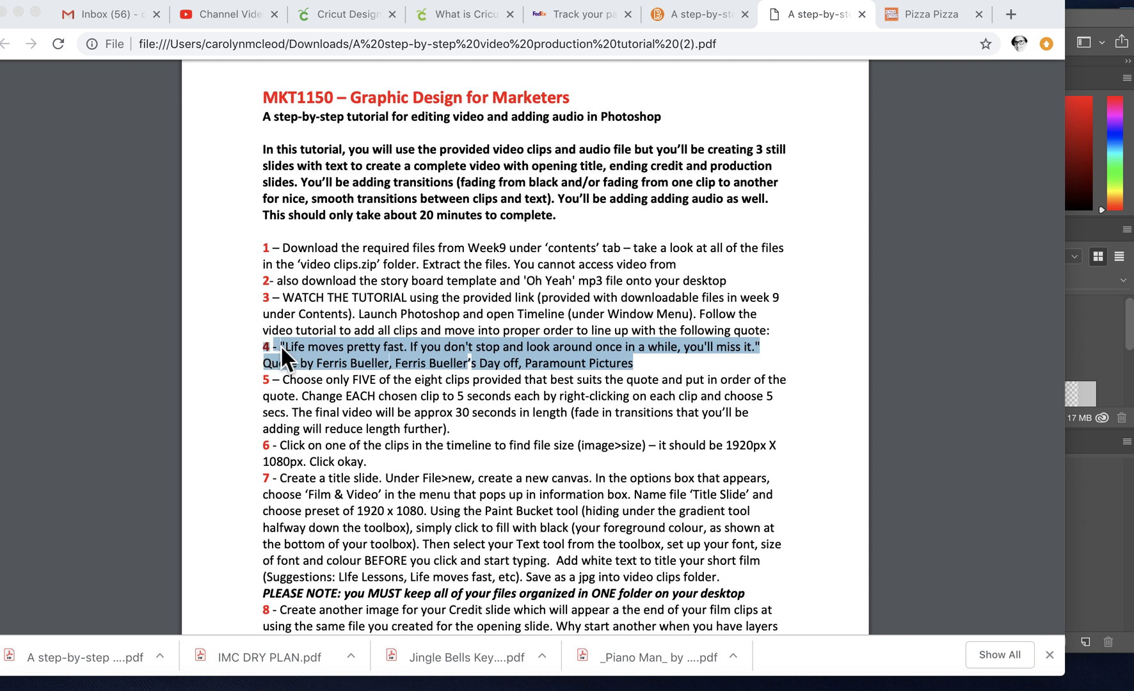
left_click(607, 368)
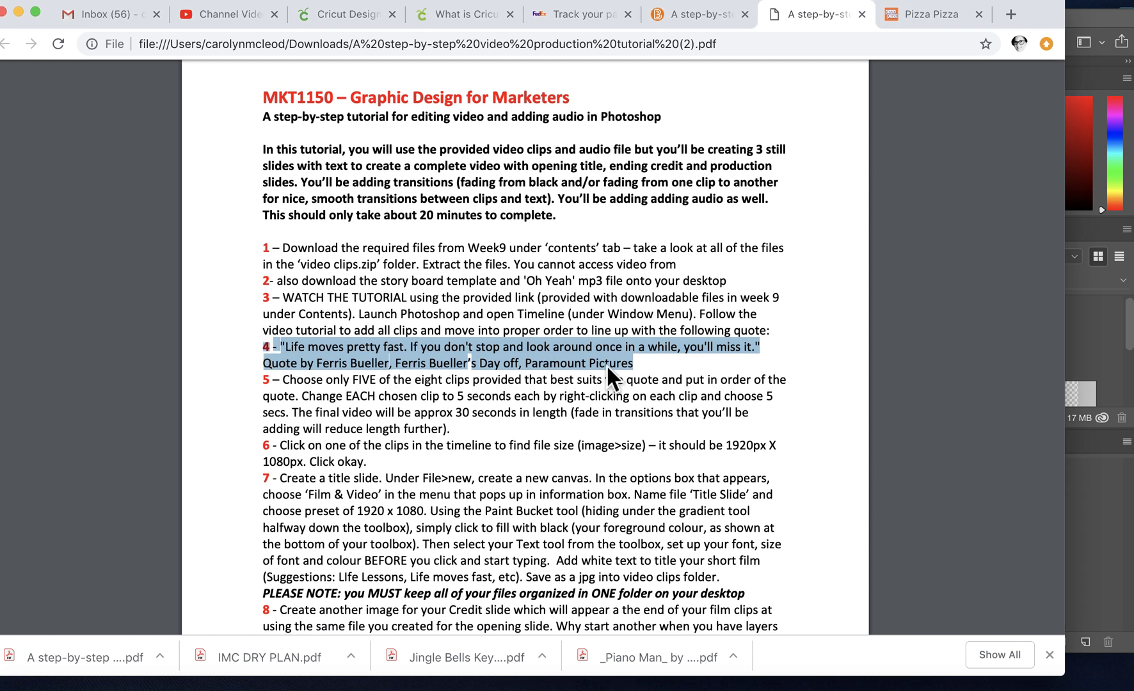
left_click(745, 359)
left_click_drag(770, 354, 279, 355)
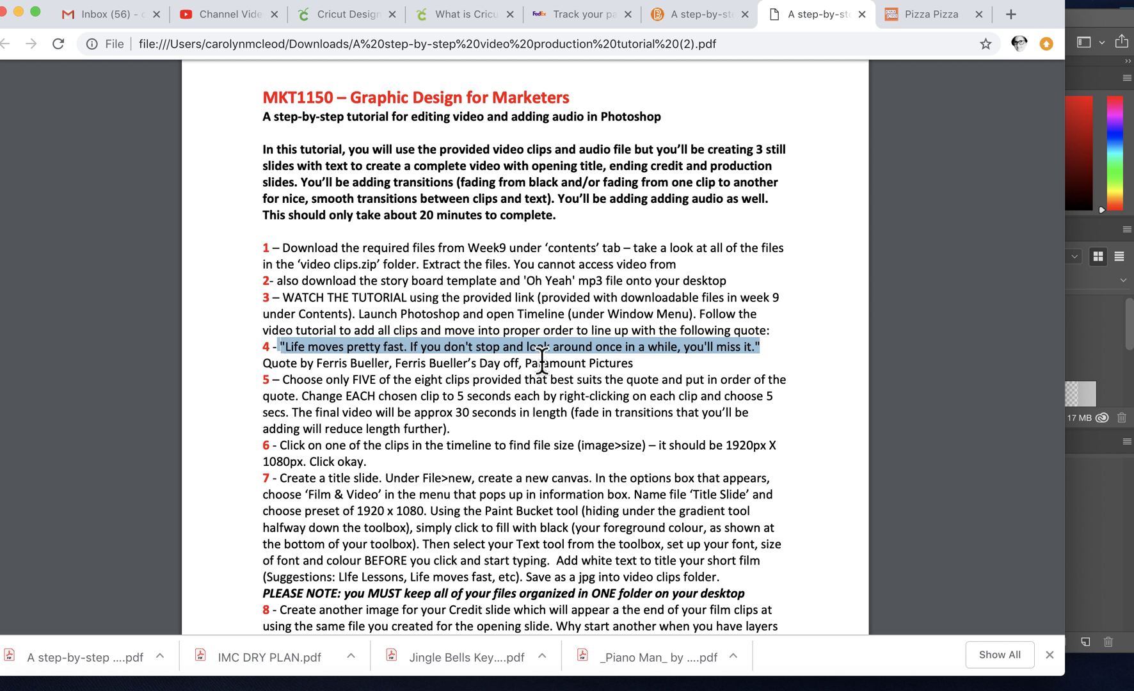
left_click(685, 371)
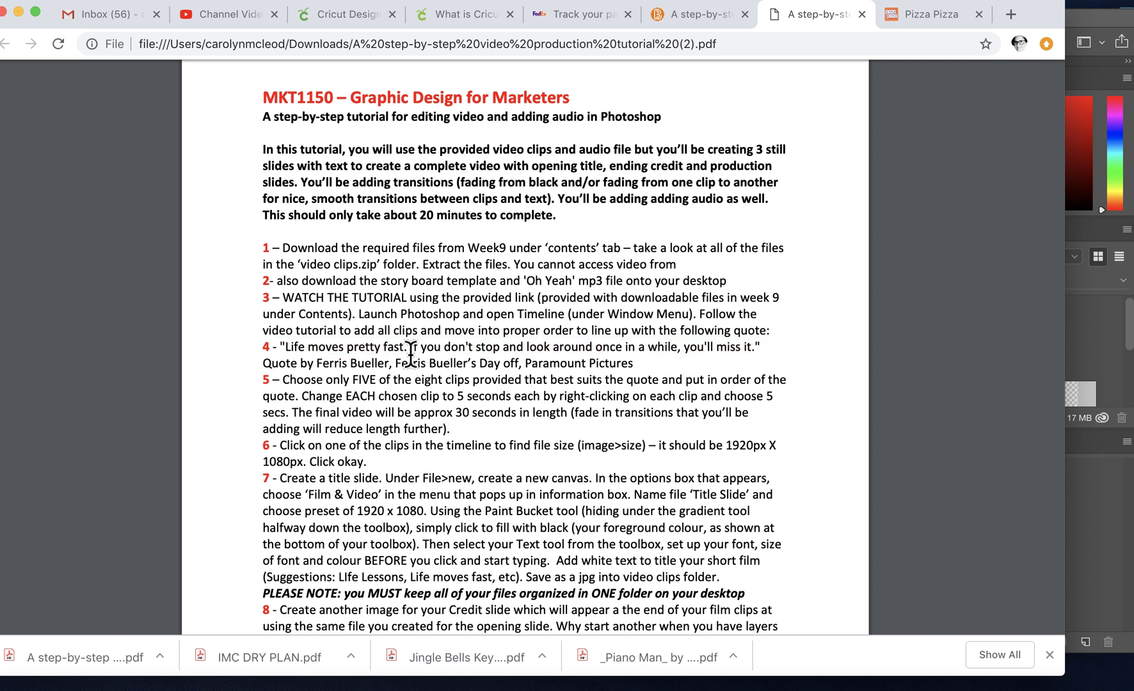
left_click_drag(410, 354, 286, 355)
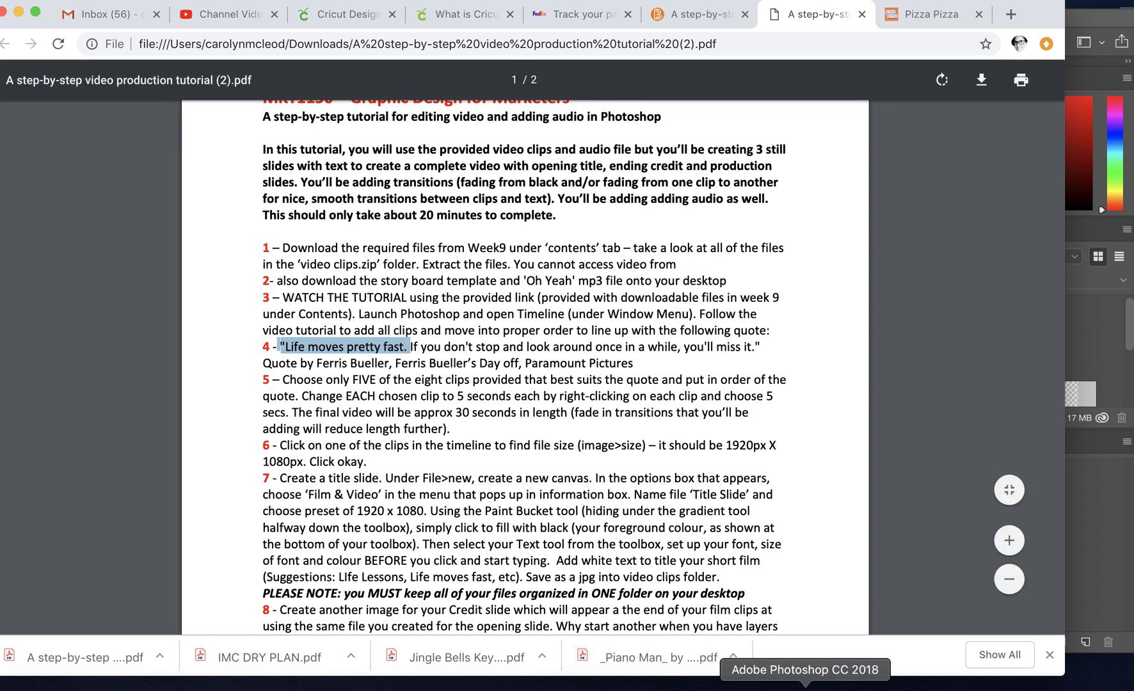
Switch to Photoshop, activate the Type tool and place the playhead at 0:00:02:03 over the fast-clock clip
left_click(758, 683)
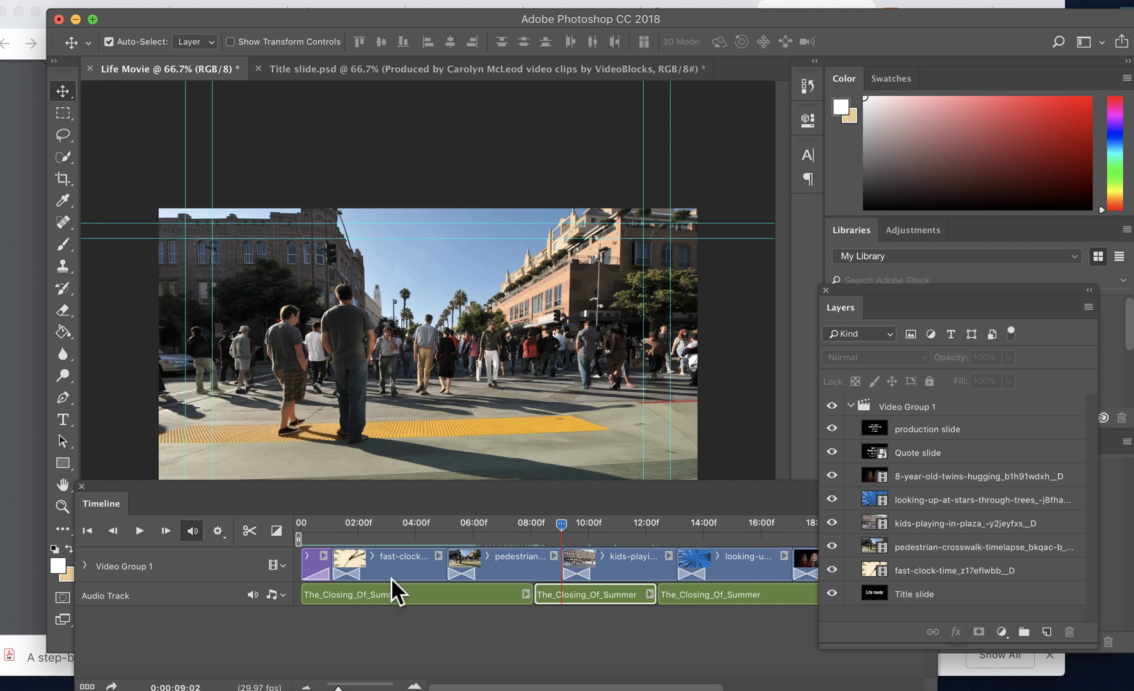
left_click(63, 422)
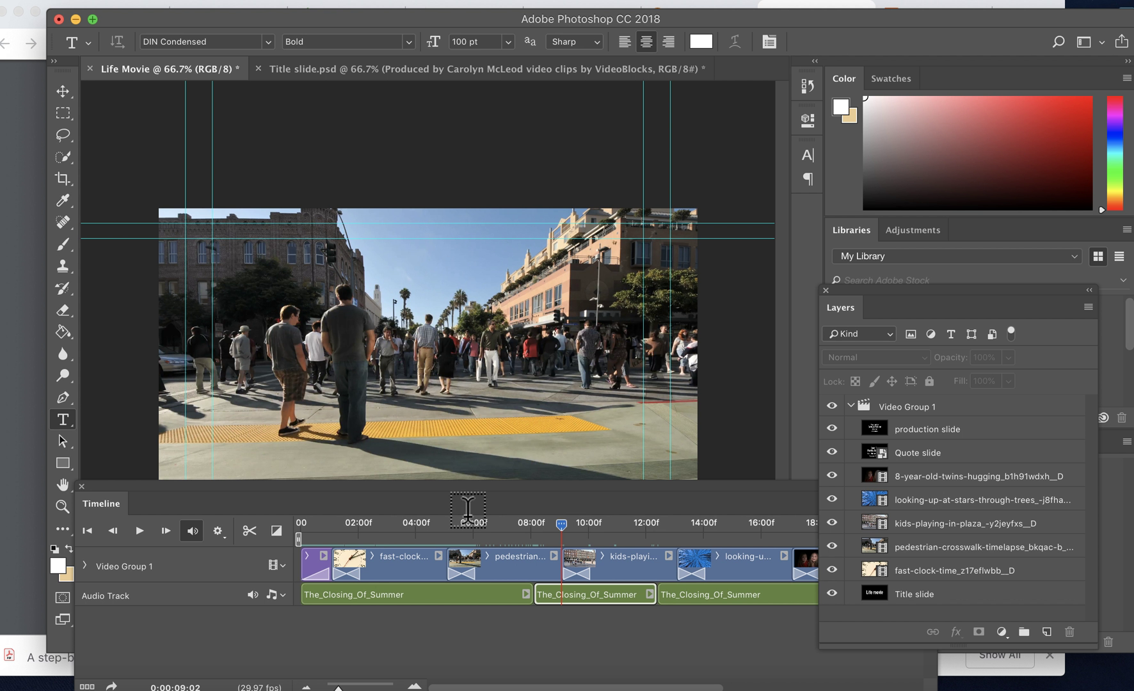
left_click(554, 524)
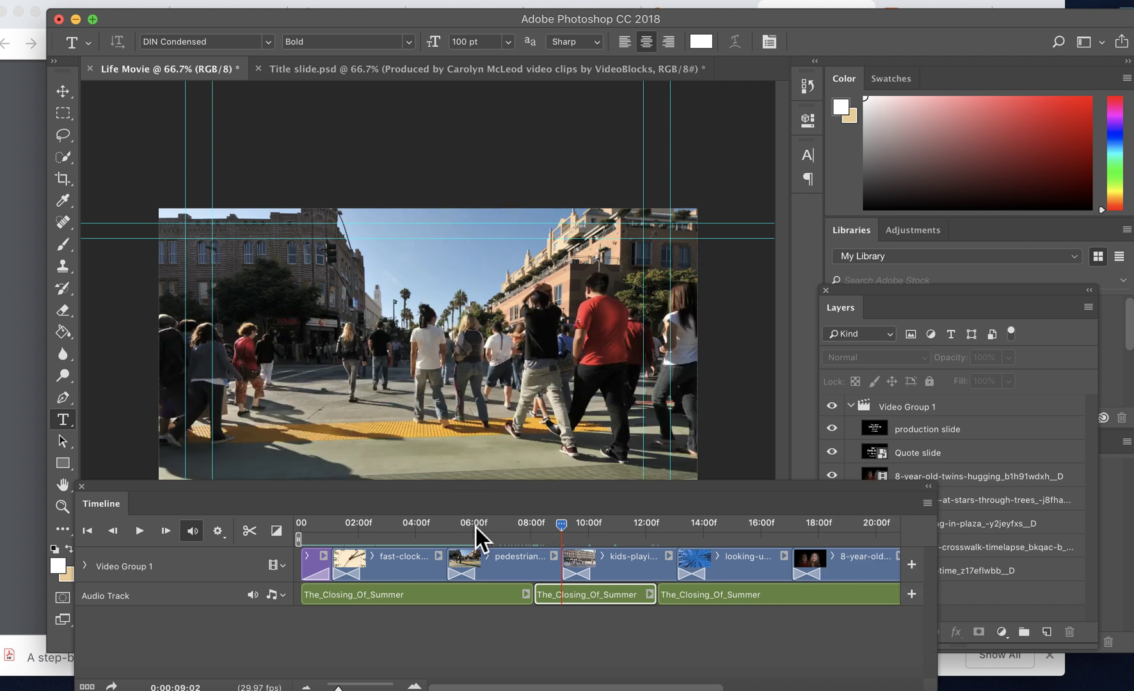
left_click(395, 526)
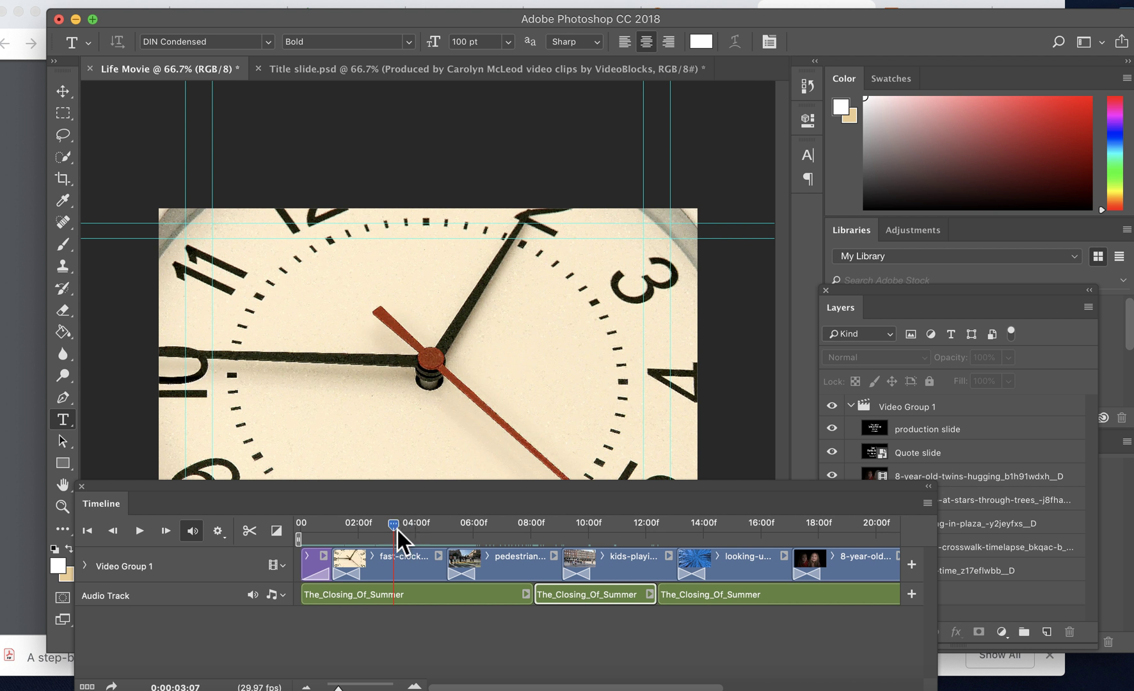
left_click_drag(396, 528, 363, 529)
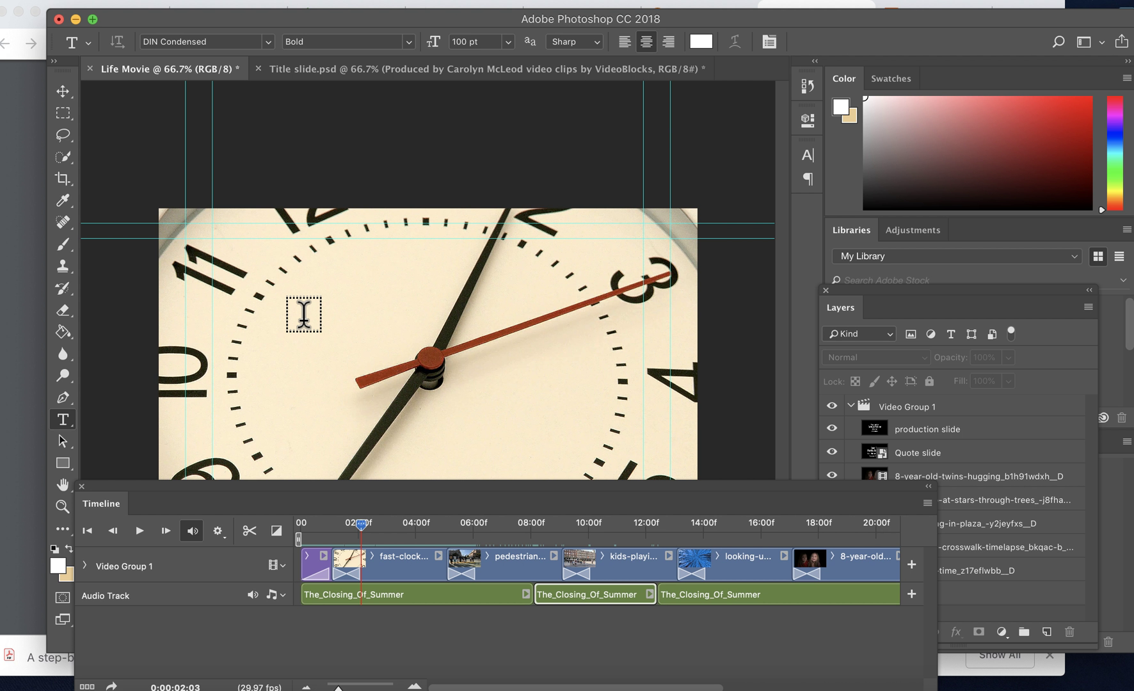
left_click(297, 313)
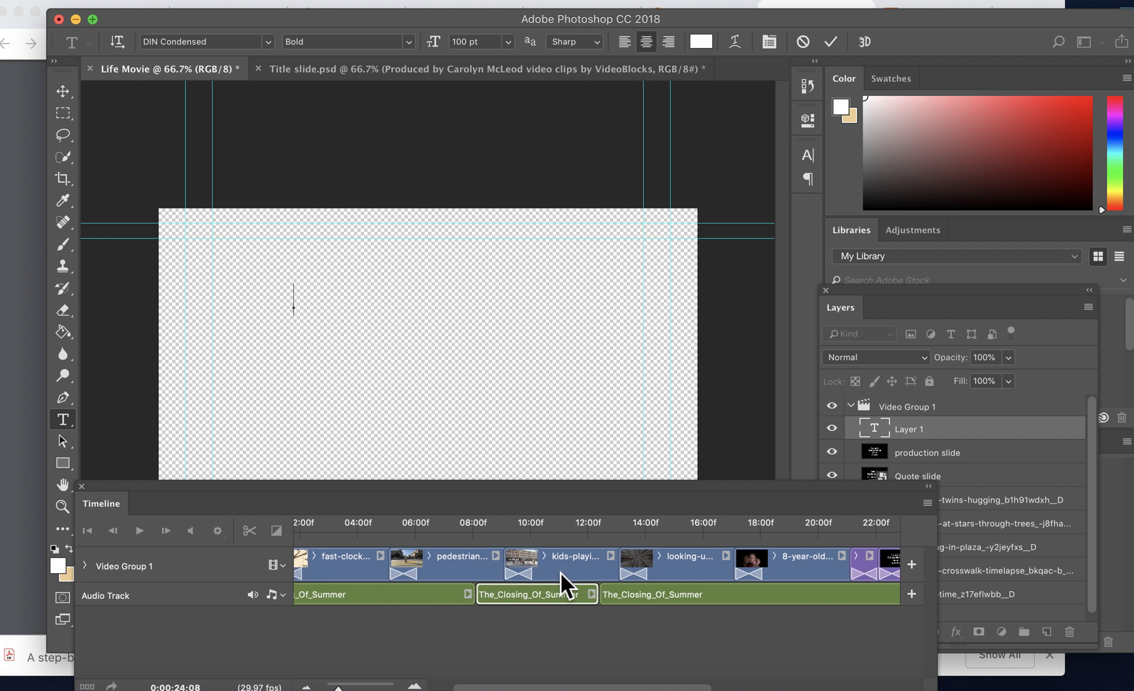
scroll(560, 571, "right", 10)
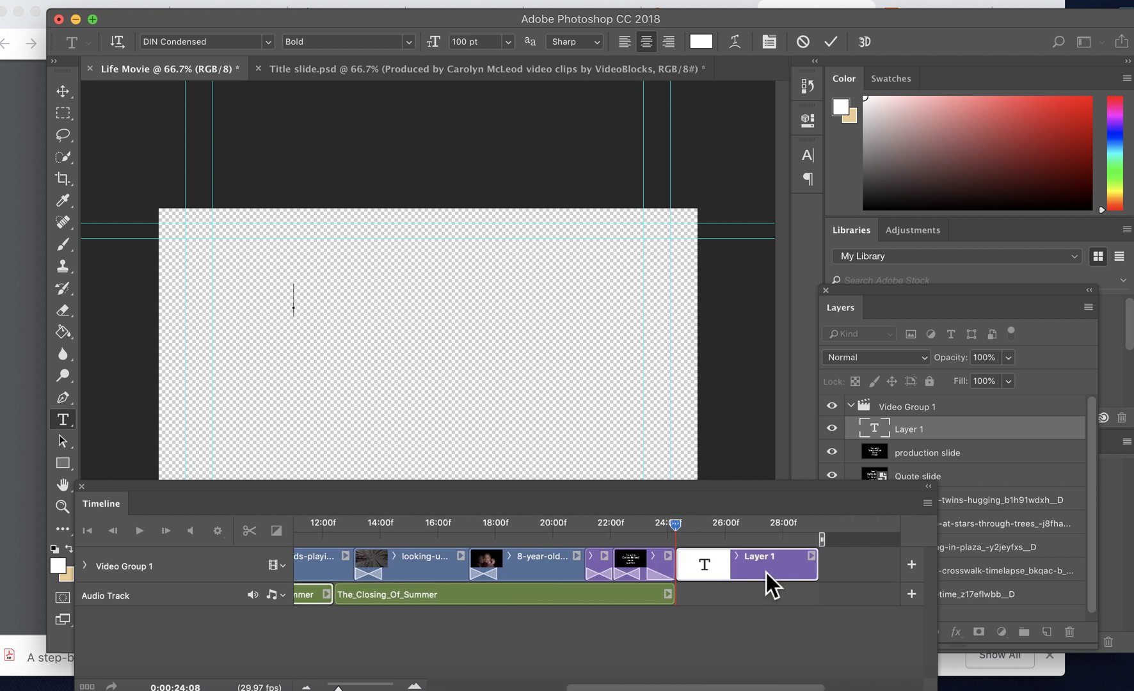
key("Escape")
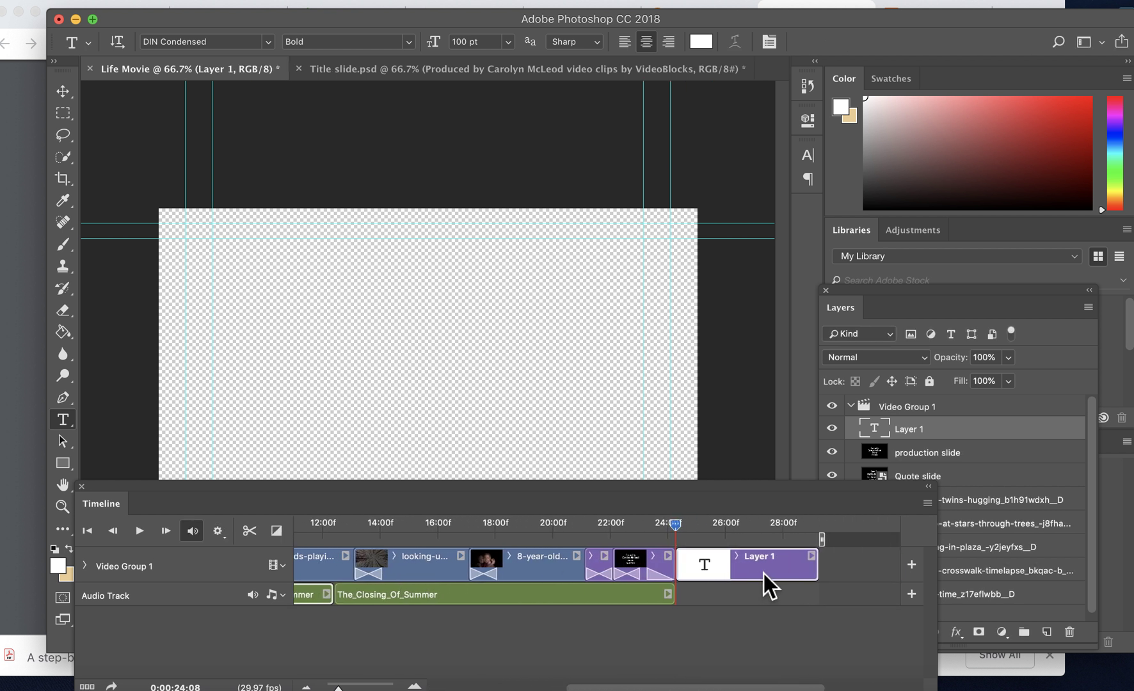
scroll(747, 571, "left", 10)
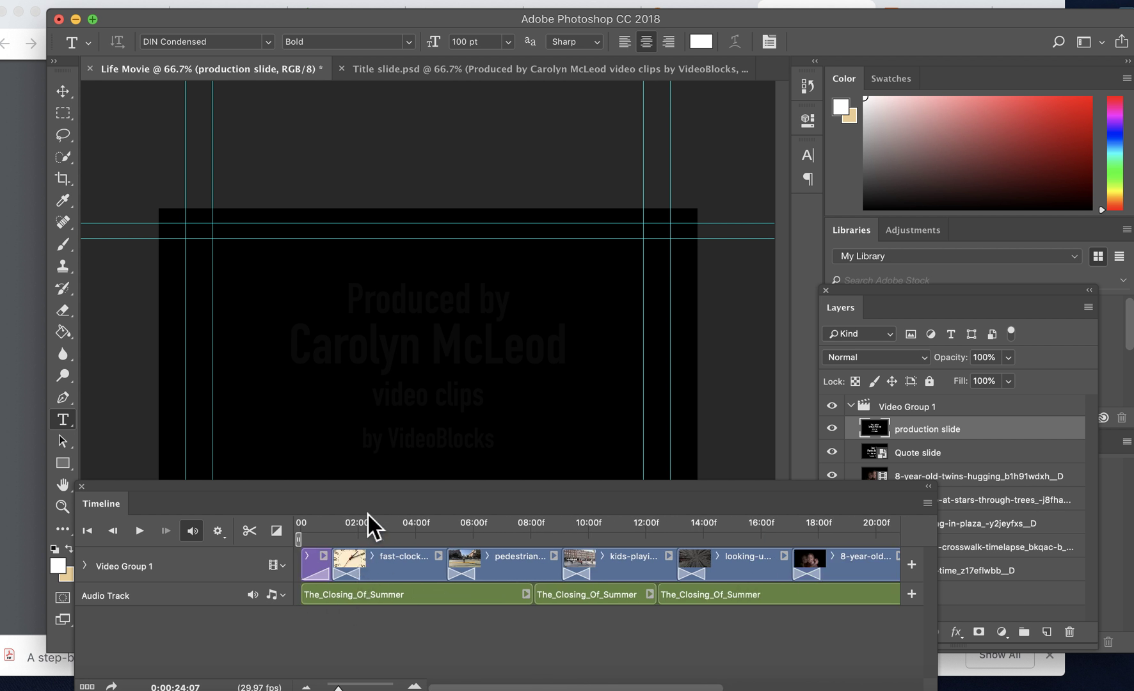
Return the playhead to 0:00:02:03 and add a new video group above Video Group 1
left_click(359, 529)
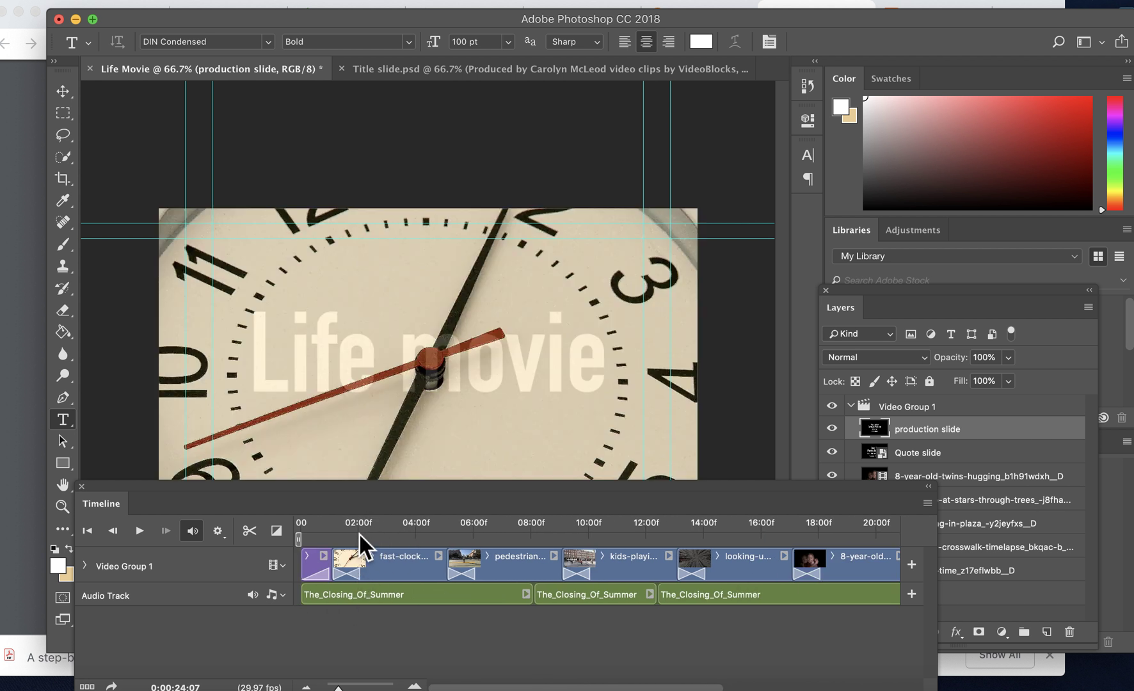
left_click_drag(359, 526, 363, 526)
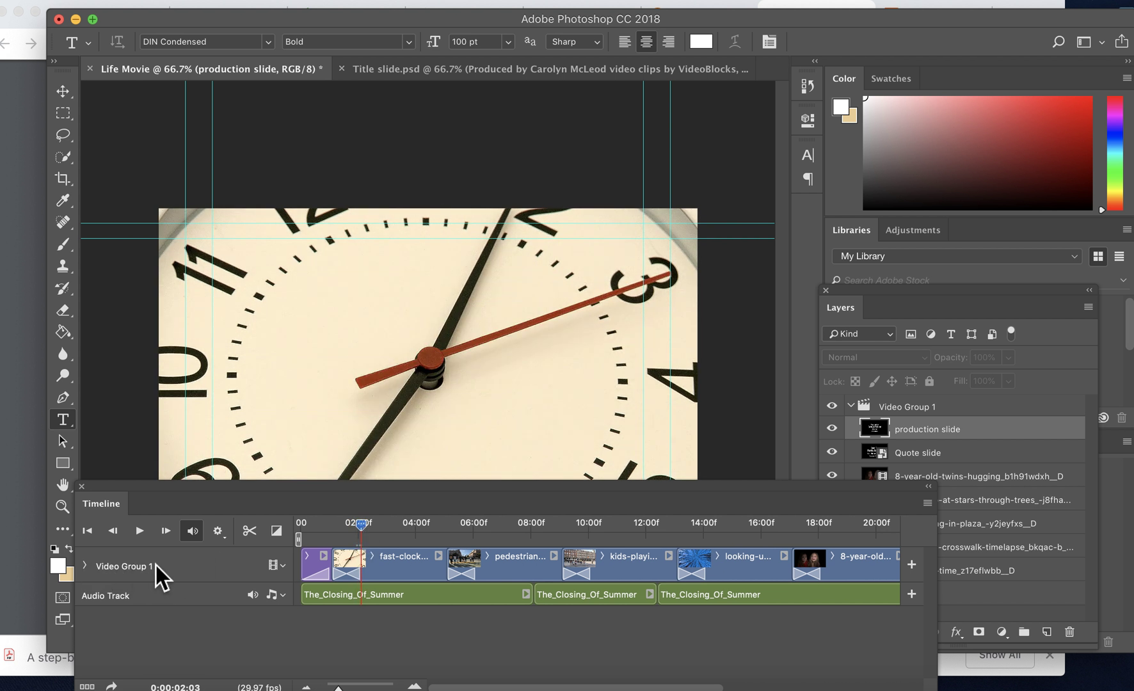
left_click(283, 568)
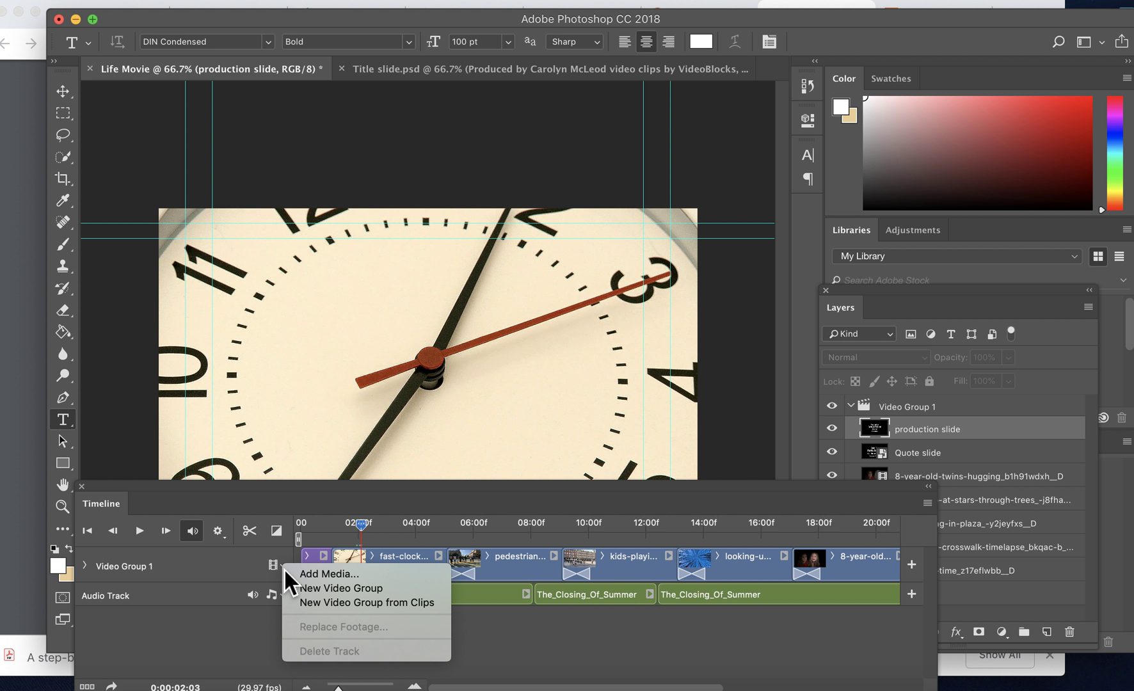
left_click(332, 588)
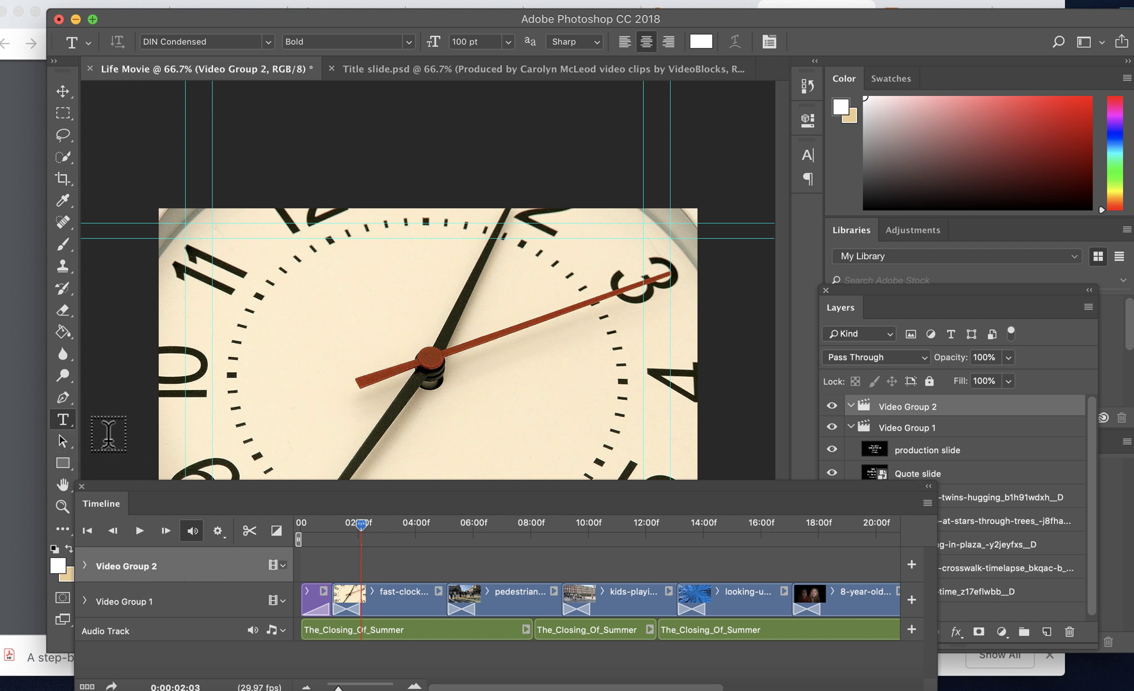
Add the text "Life moves pretty fast." with an opening quotation mark in Video Group 2 and shift it toward the clock's centre
left_click(293, 322)
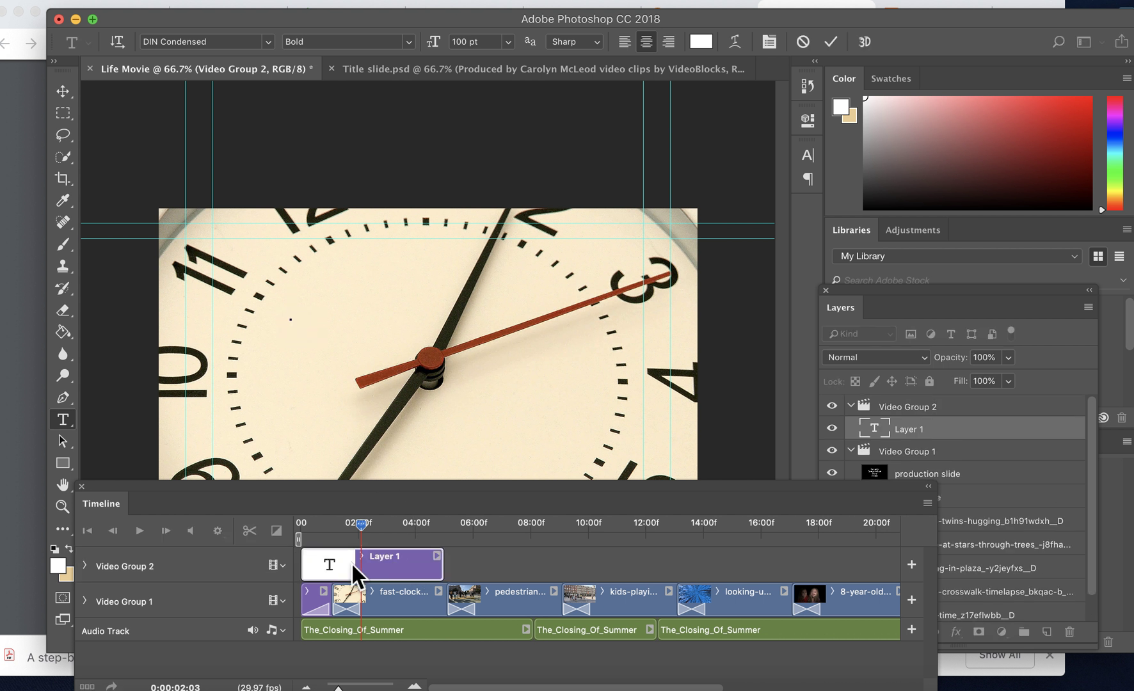
type("\"Life moves pretty fast")
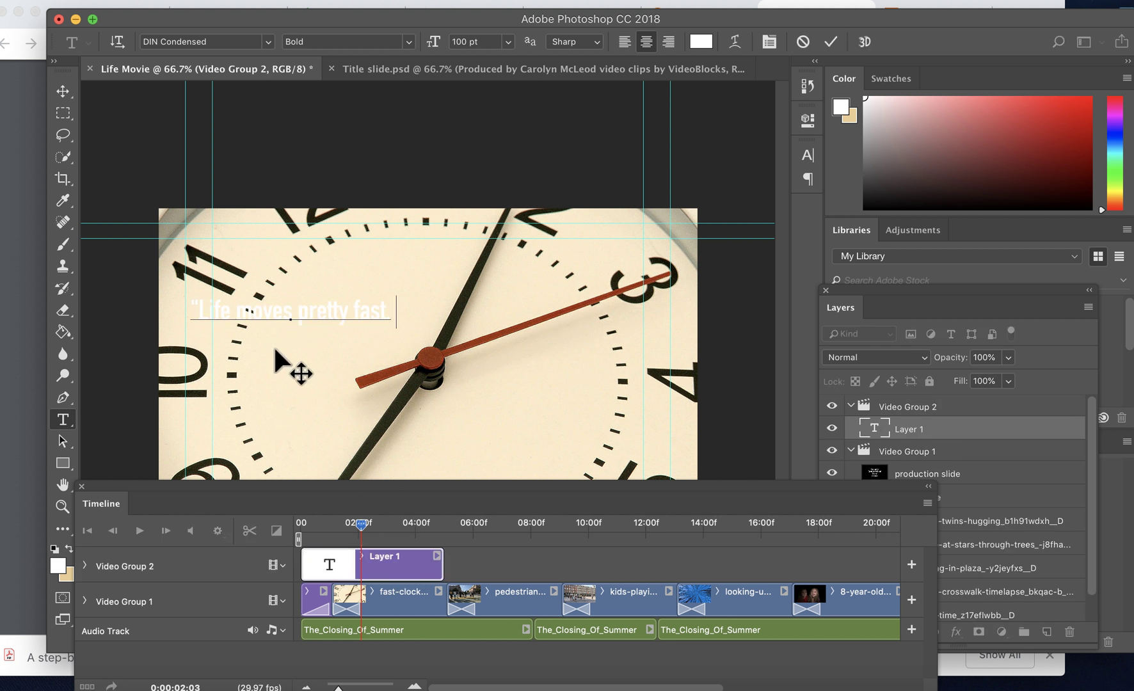
left_click(66, 97)
left_click_drag(406, 333, 425, 327)
key("super")
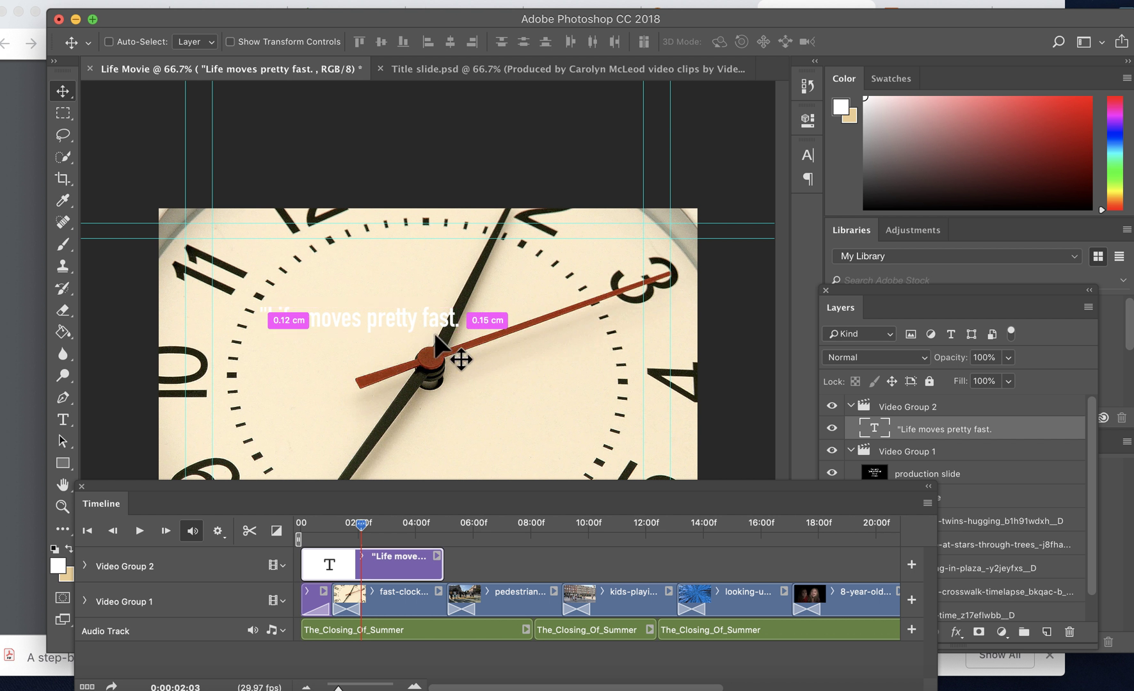
Enlarge the quote text with Free Transform and move it up across the upper part of the clock face
key("super+t")
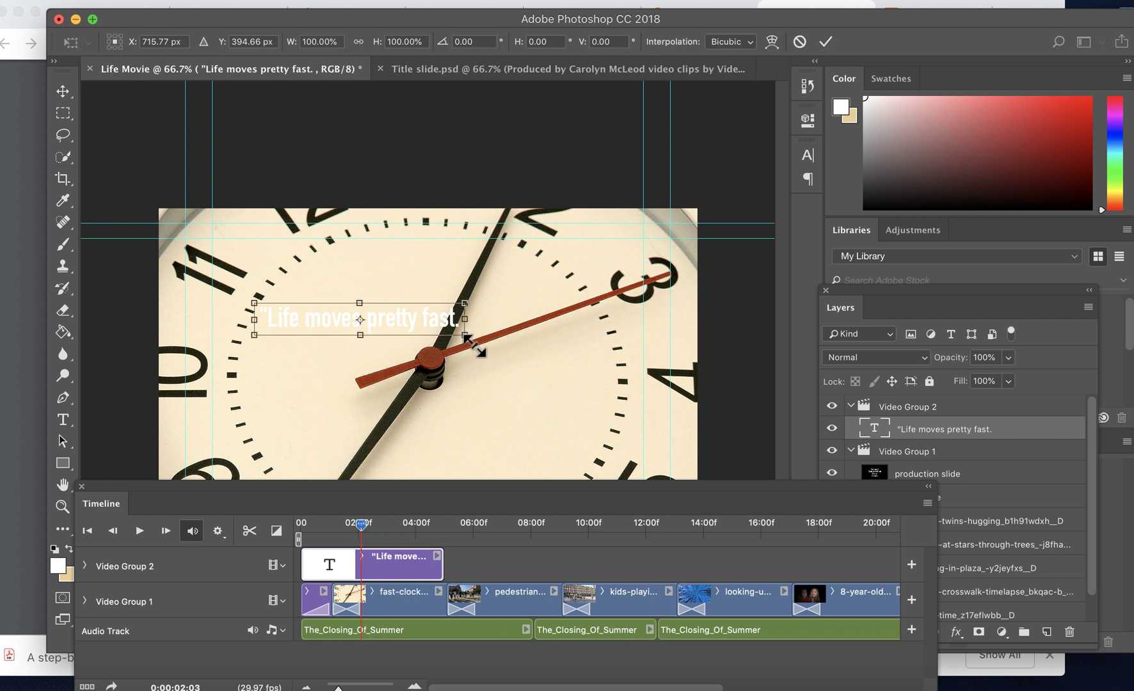
left_click_drag(472, 346, 604, 397)
left_click_drag(546, 335, 549, 299)
key("Return")
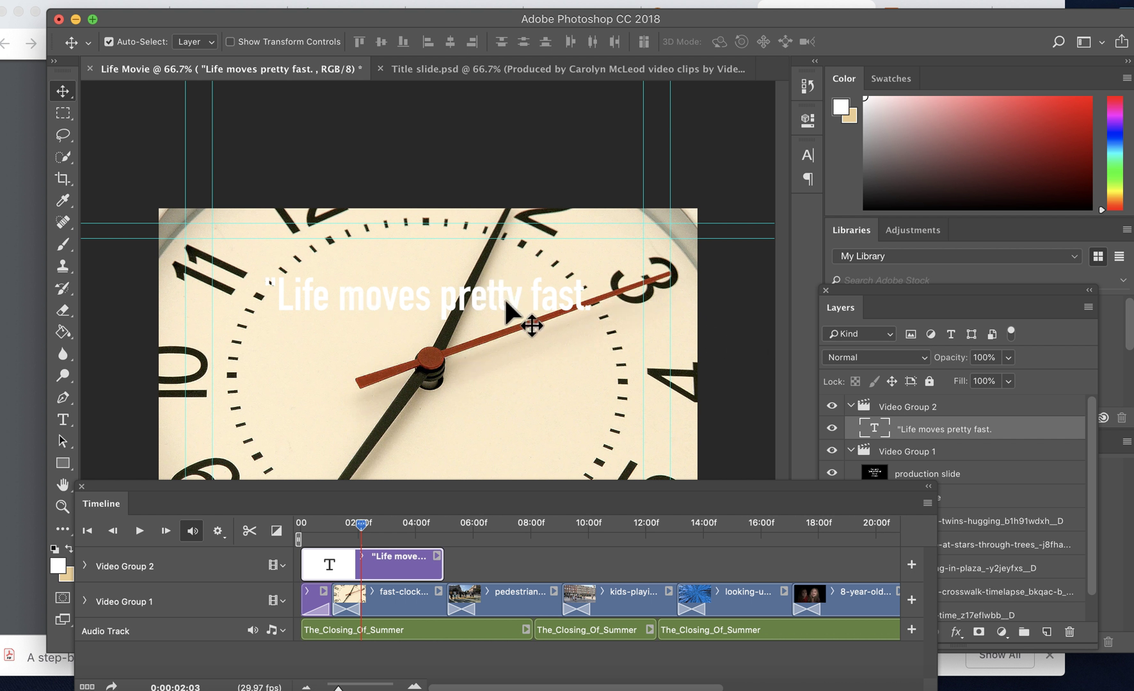
Apply a Drop Shadow to the quote text layer with distance 12 px, spread 13% and size 16 px
left_click(1027, 440)
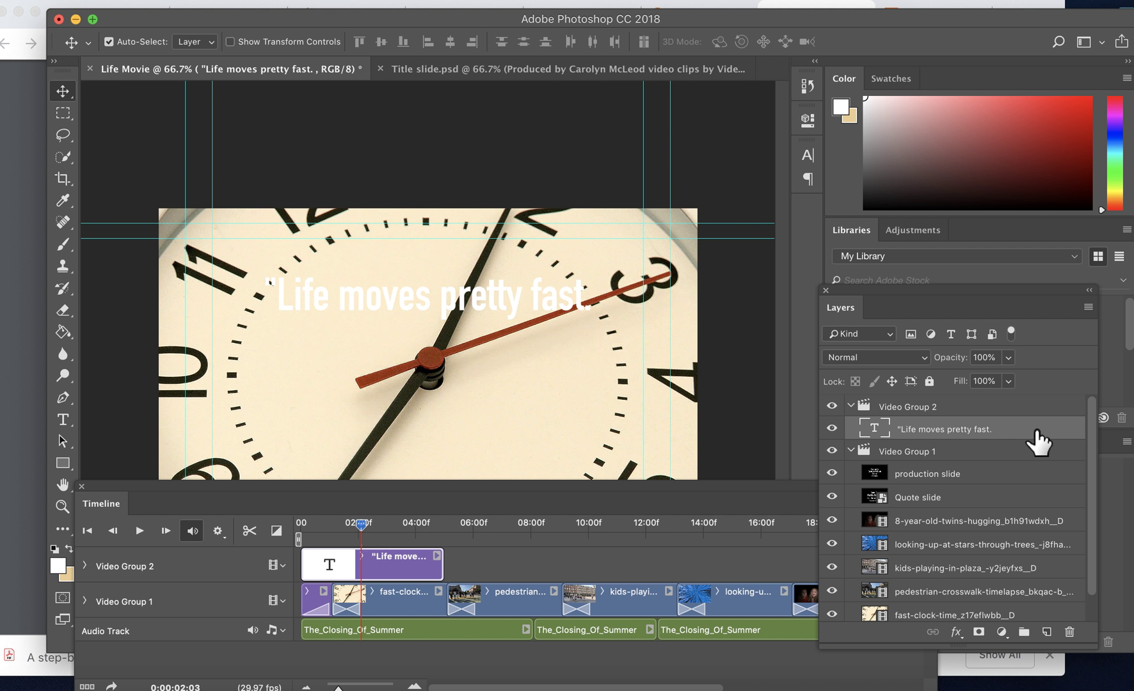
double_click(1037, 432)
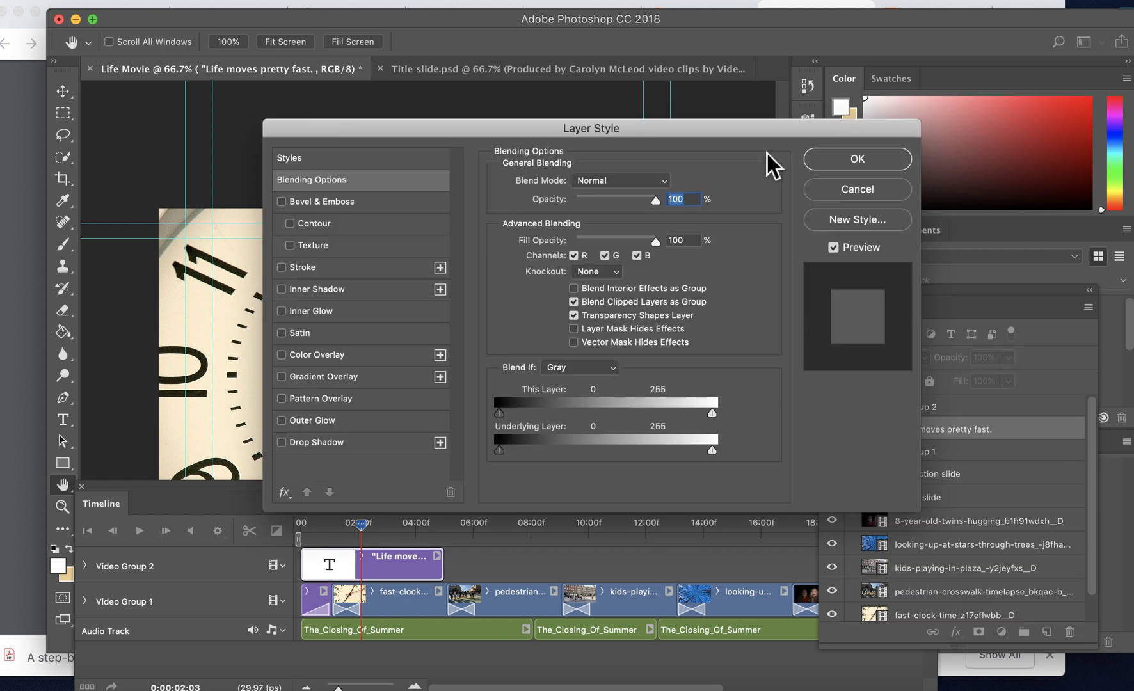
left_click_drag(737, 146, 942, 279)
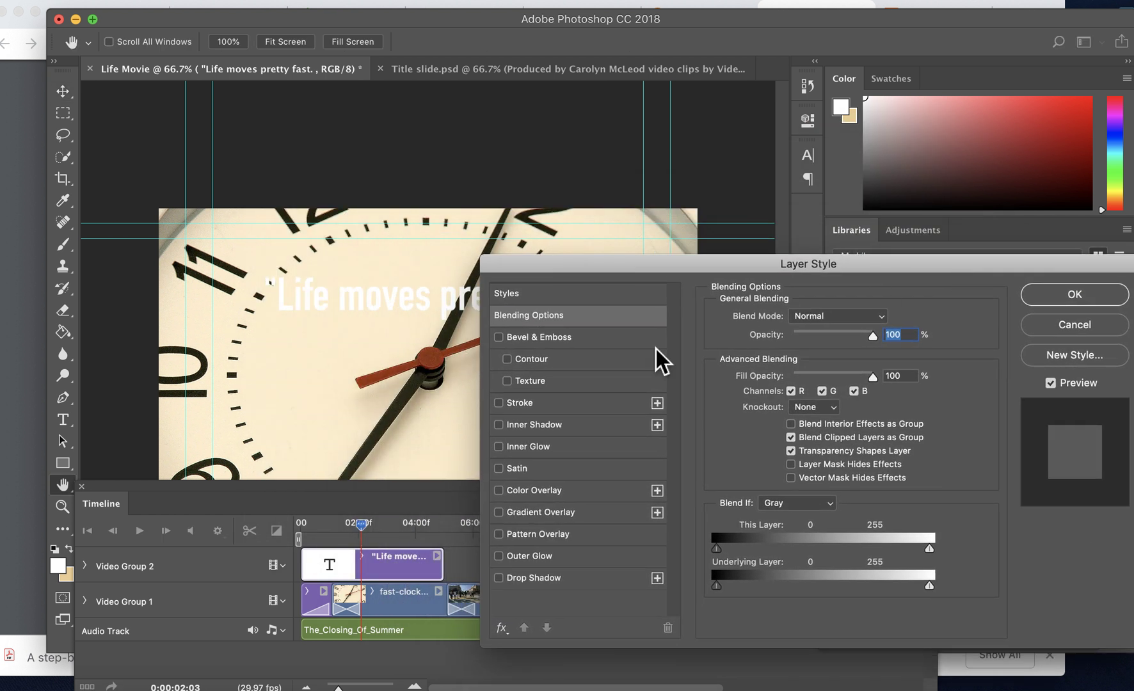
left_click(543, 581)
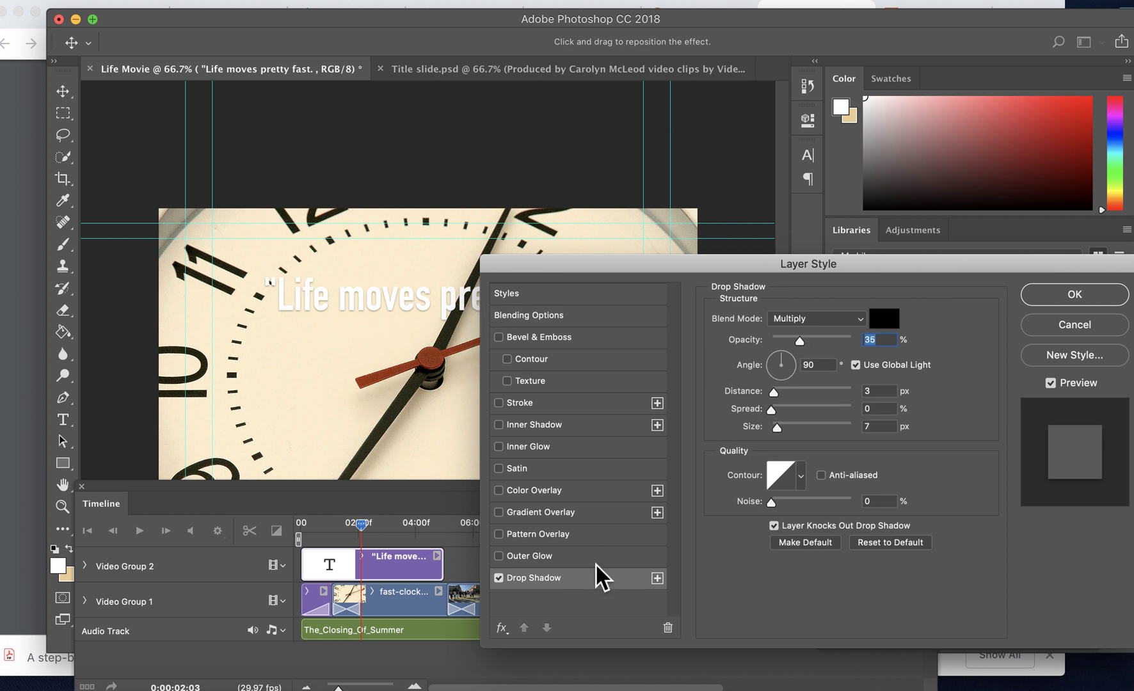
left_click(779, 394)
left_click_drag(780, 395, 784, 398)
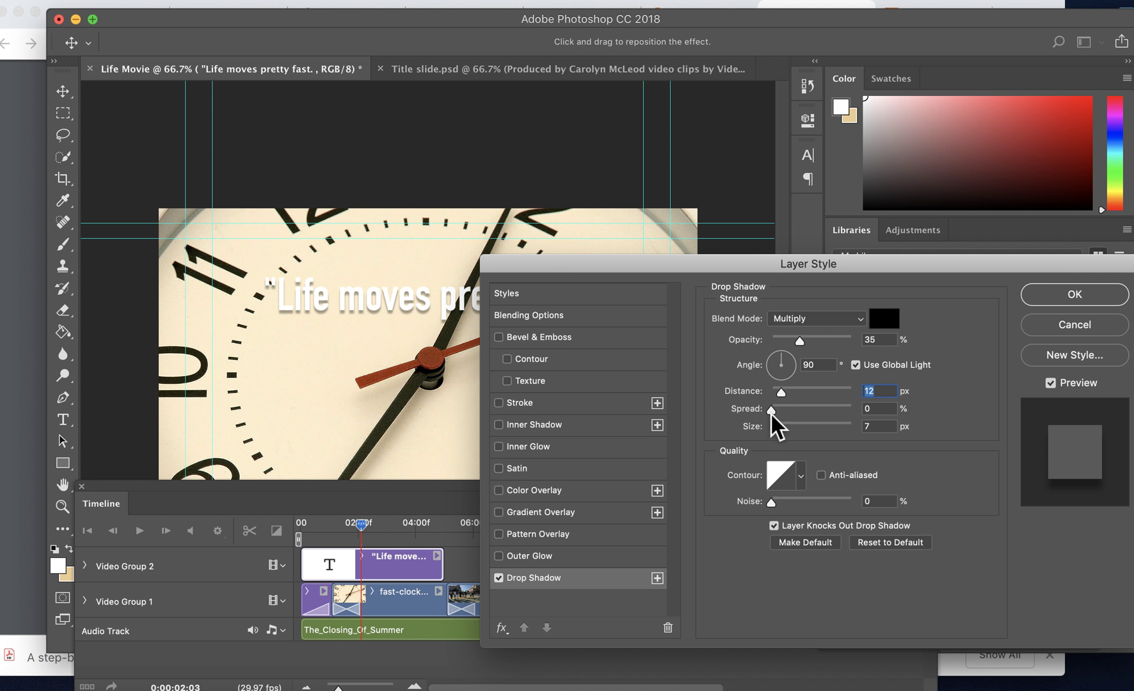
left_click_drag(774, 413, 785, 434)
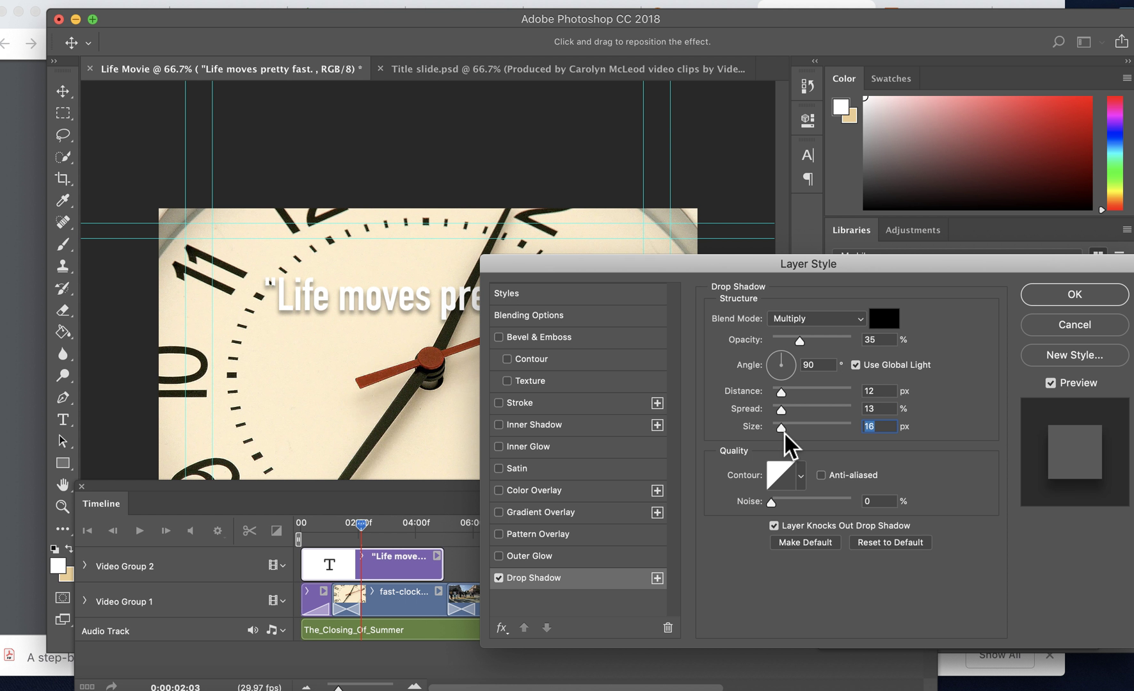
left_click(1065, 300)
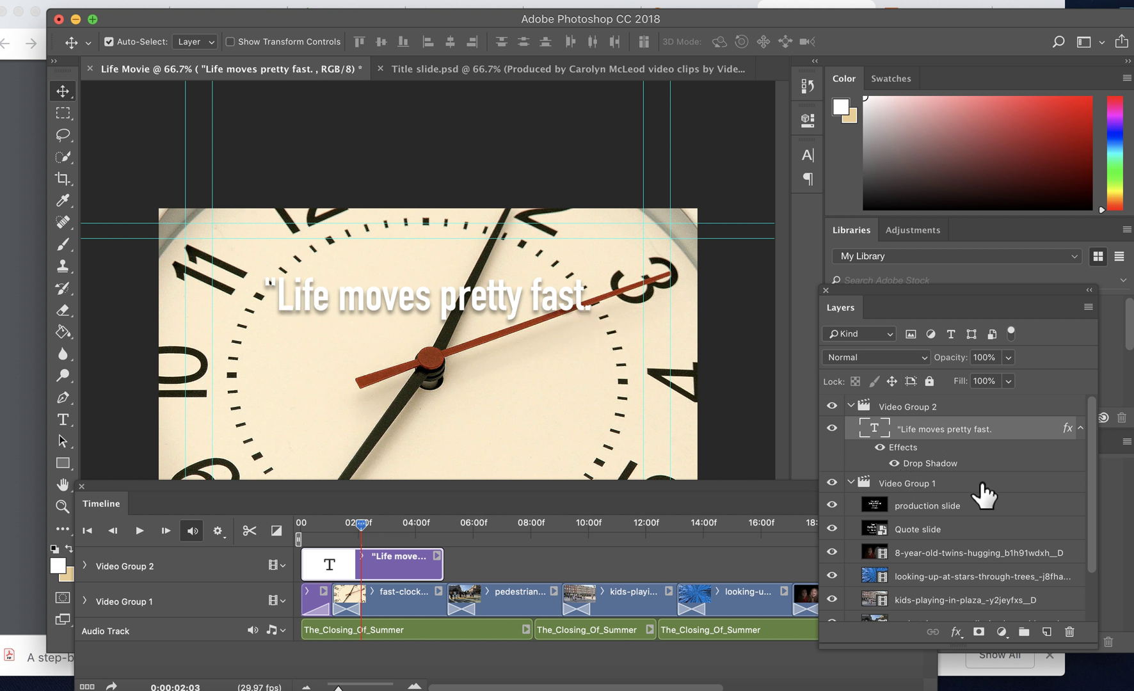
Compare the quote text with and without its drop shadow, and review its layer style options without changing them
left_click(896, 465)
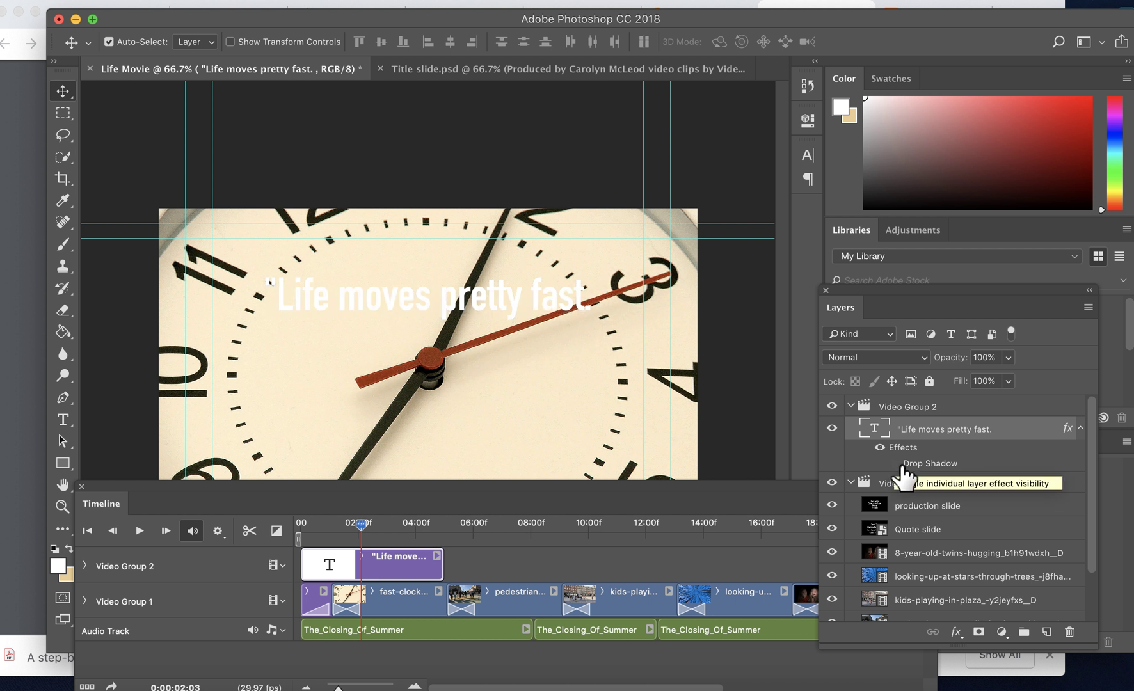
left_click(895, 464)
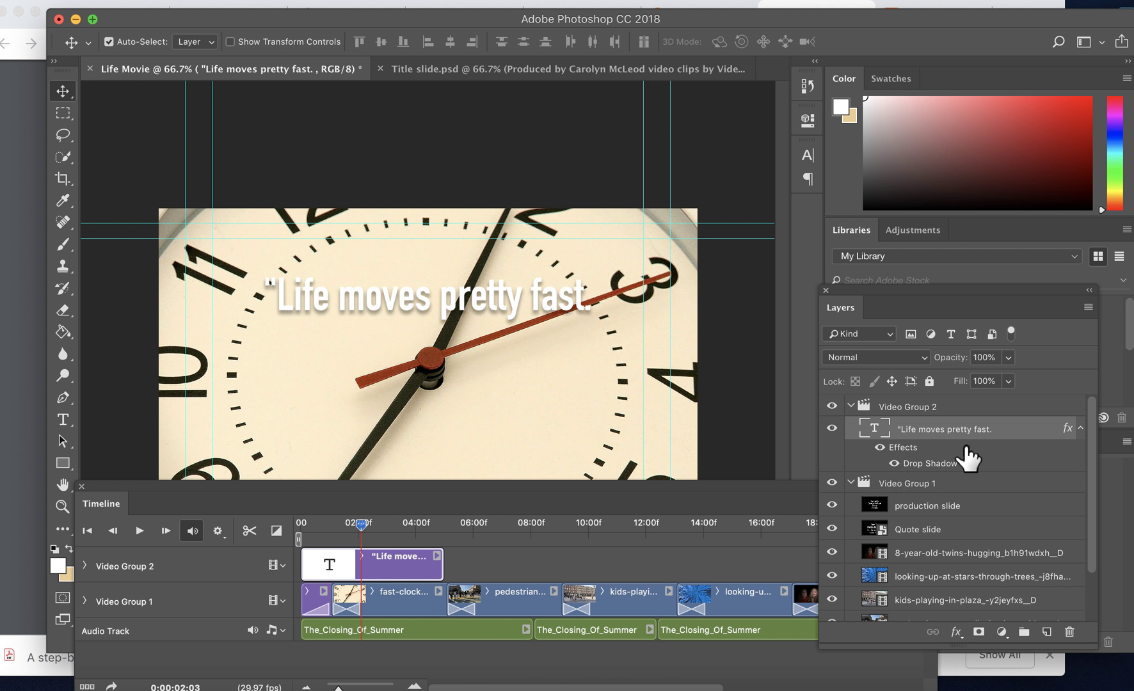
double_click(1036, 435)
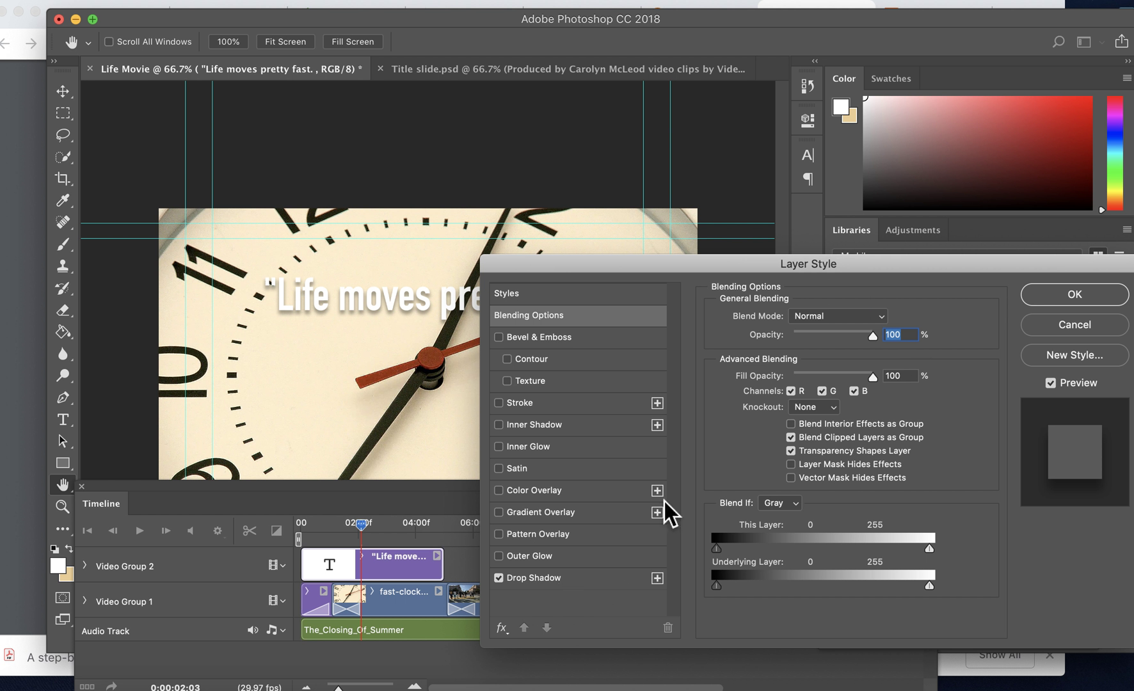
left_click(1097, 327)
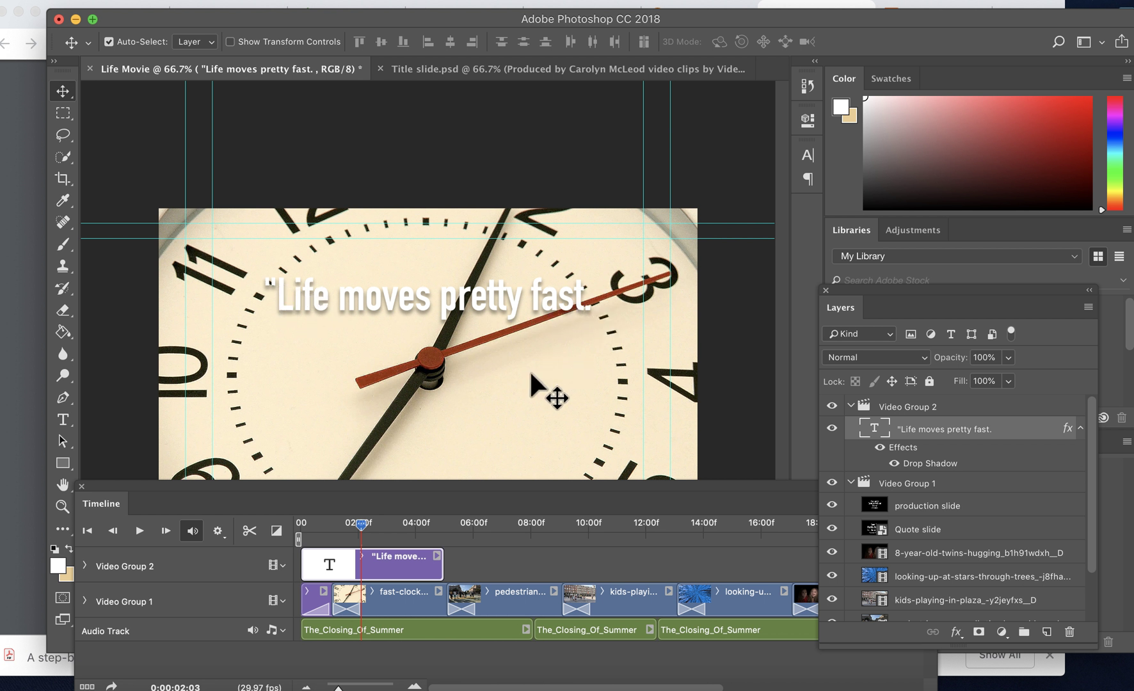
Trim the start of the quote text clip in Video Group 2 to 0:00:01:21 and preview the frames that follow
mouse_move(362, 524)
left_mouse_down()
mouse_move(307, 525)
mouse_move(353, 525)
left_mouse_up()
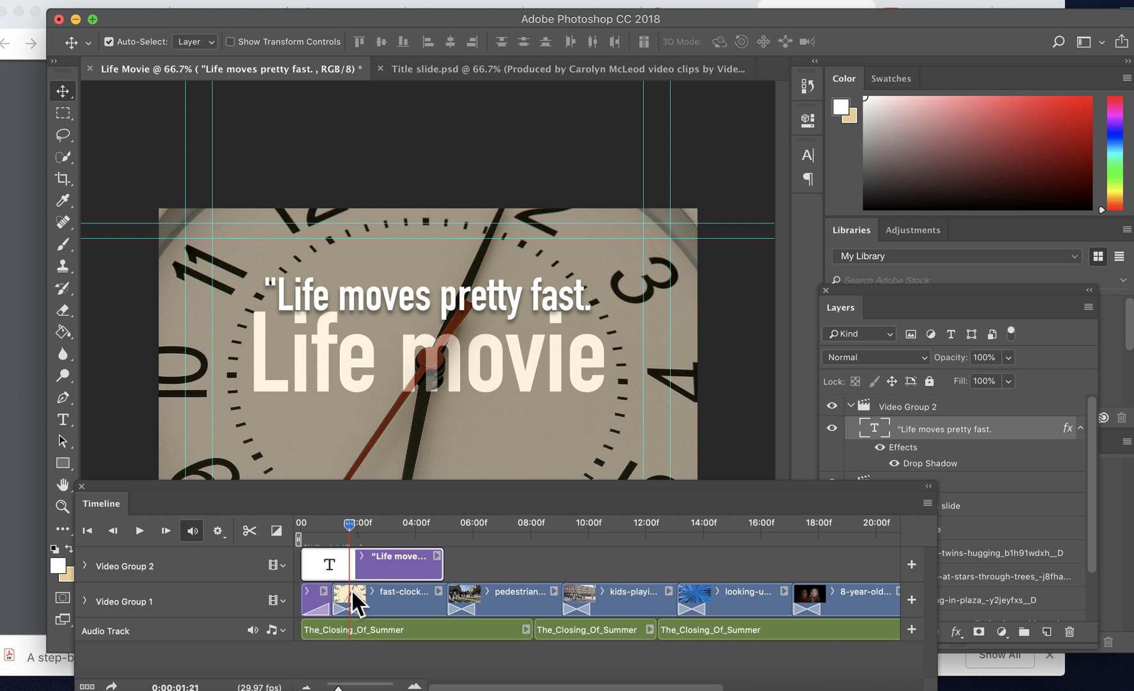
left_click_drag(377, 564, 452, 571)
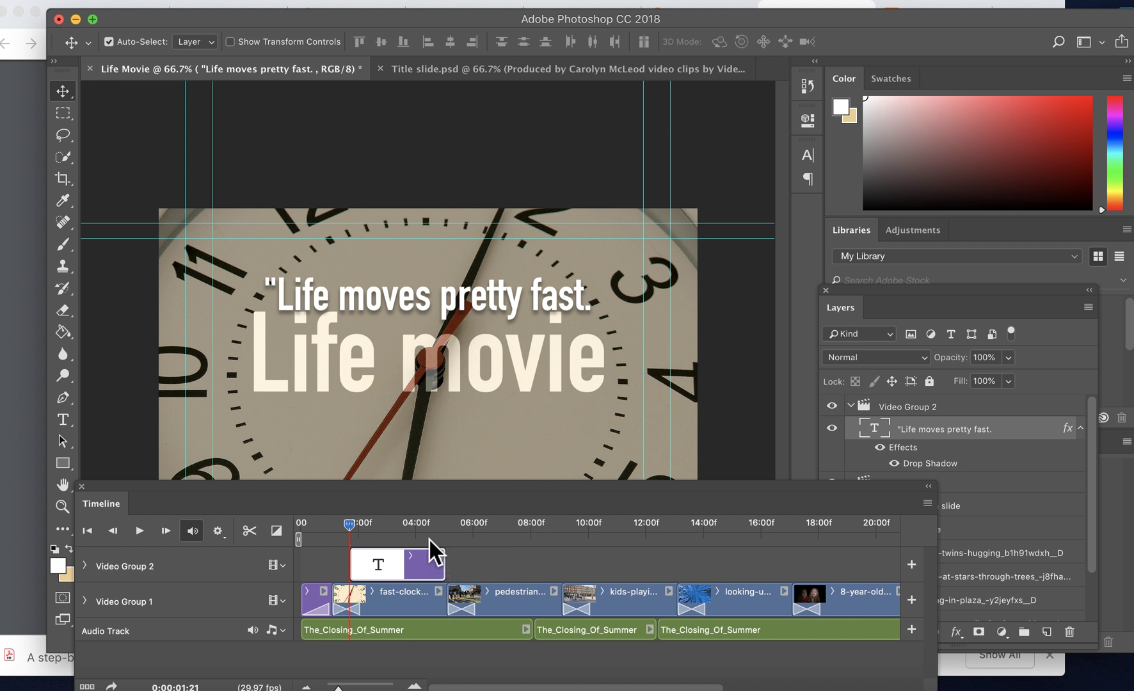
left_click(347, 525)
mouse_move(345, 526)
left_mouse_down()
mouse_move(332, 528)
mouse_move(364, 527)
left_mouse_up()
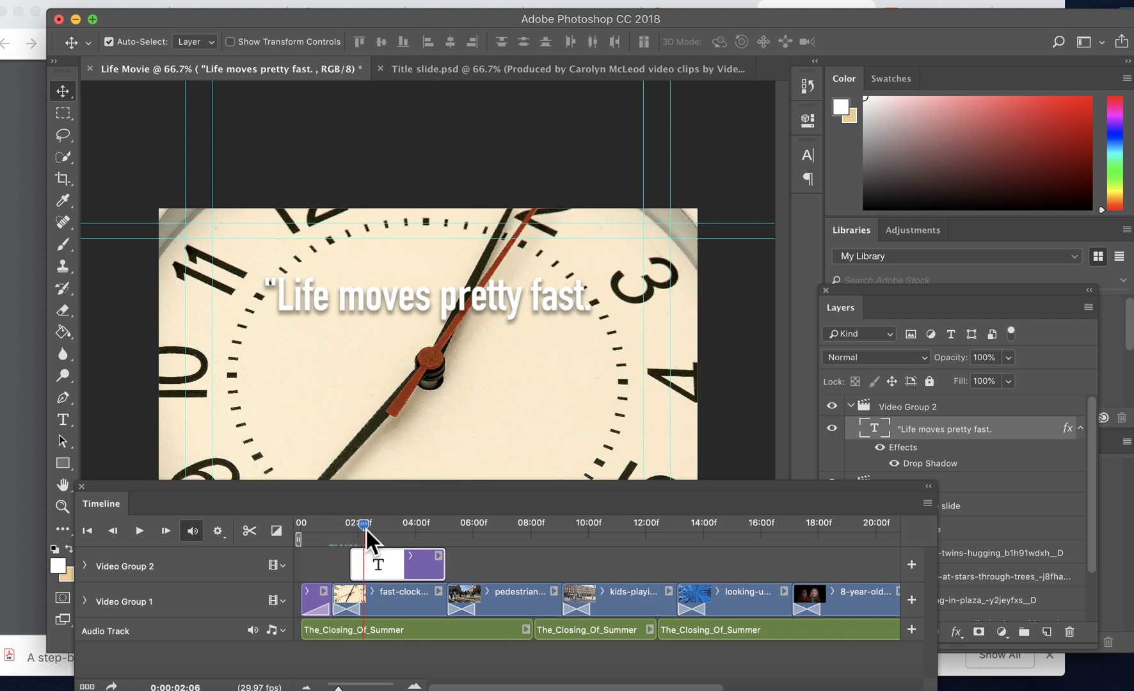
Check the cross fade before the clock clip and trim the quote text clip's start to 0:00:02:02
left_click(362, 618)
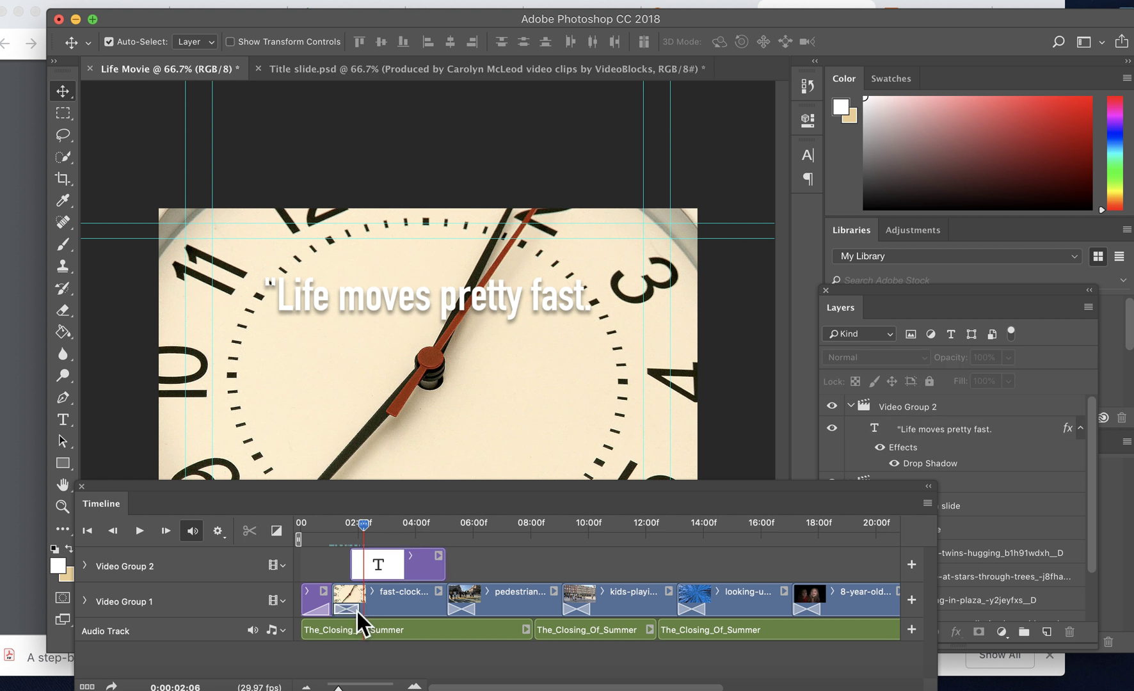
left_click(353, 607)
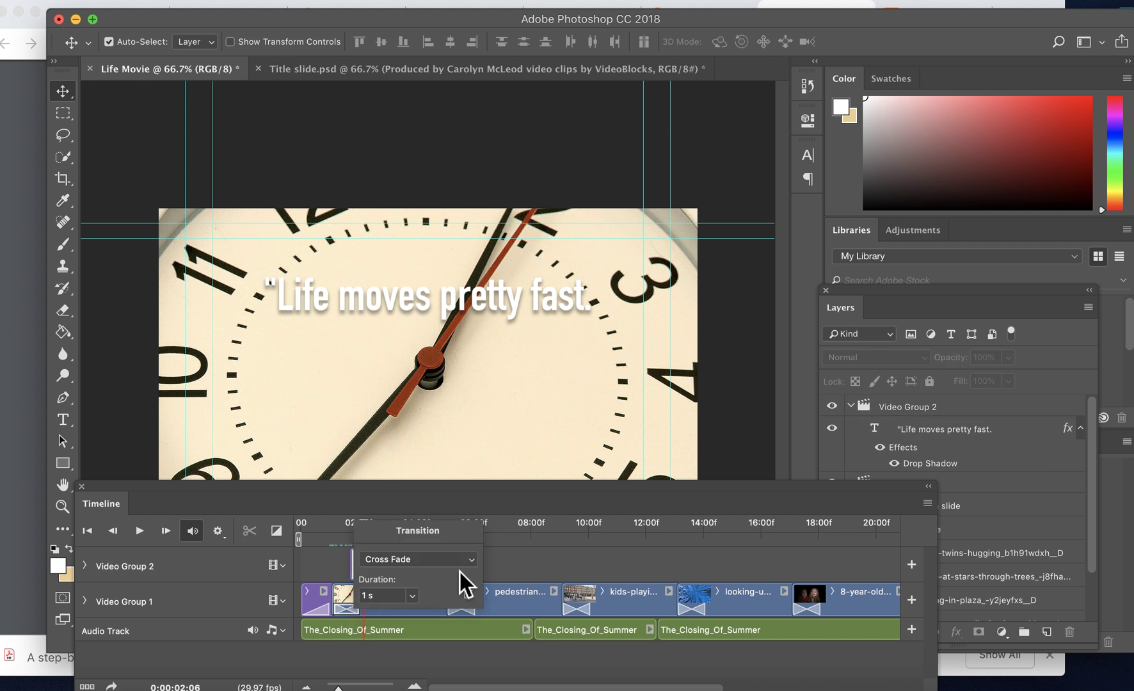
left_click(541, 549)
left_click_drag(365, 524, 364, 524)
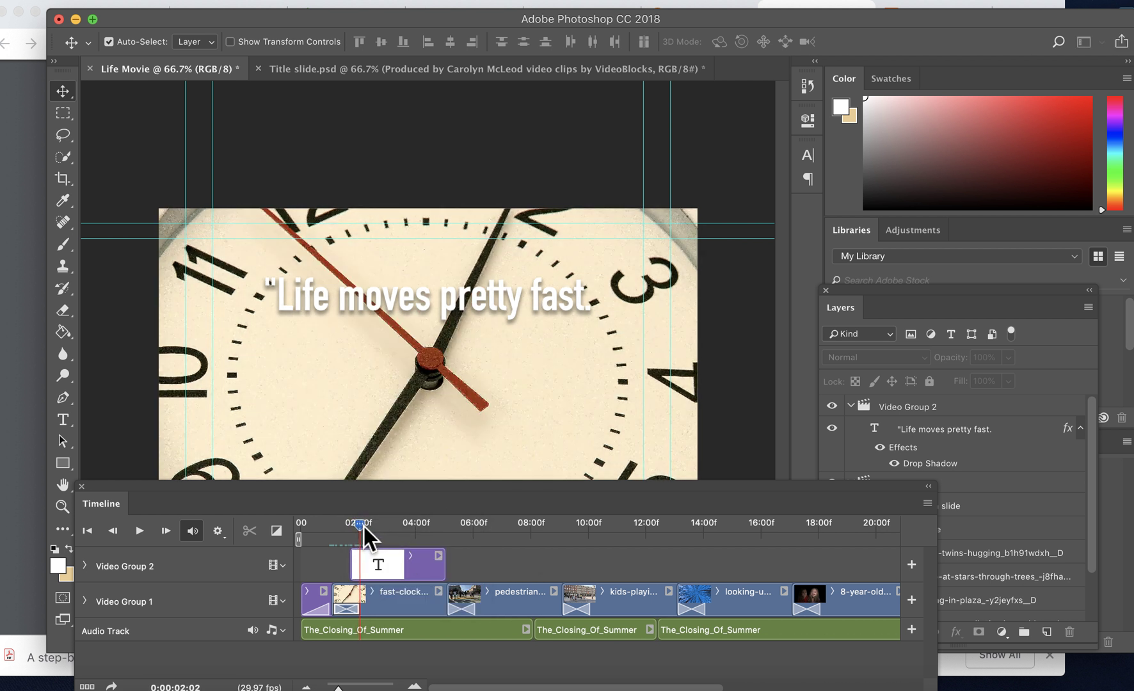
left_click_drag(397, 579, 450, 575)
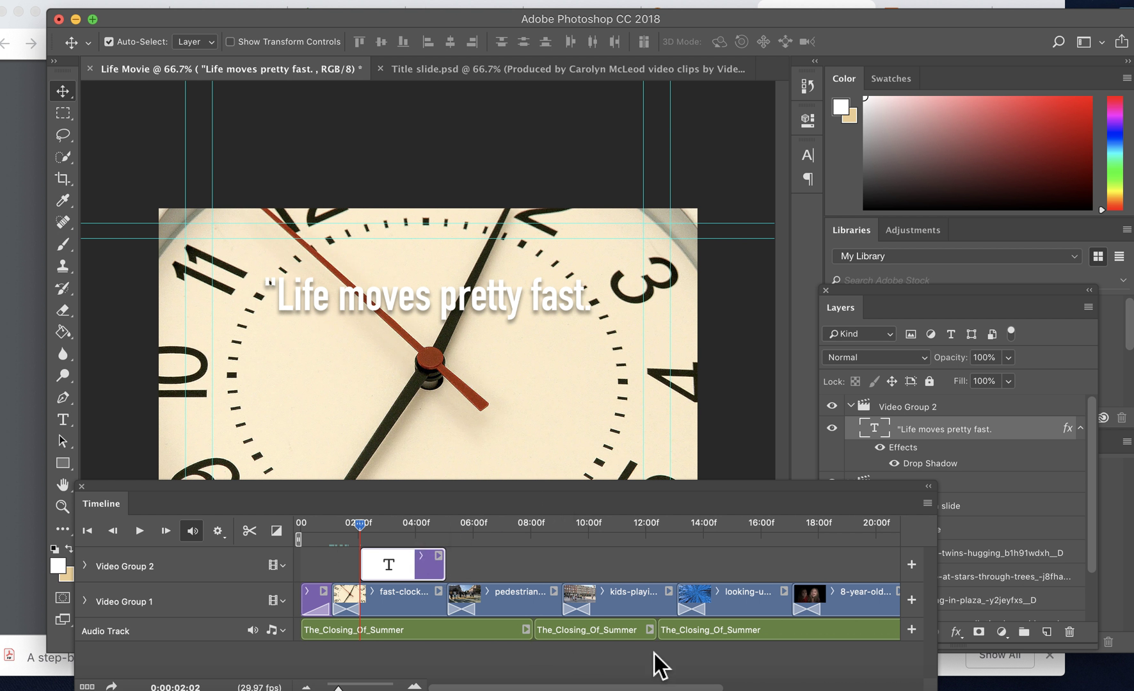
left_click(691, 686)
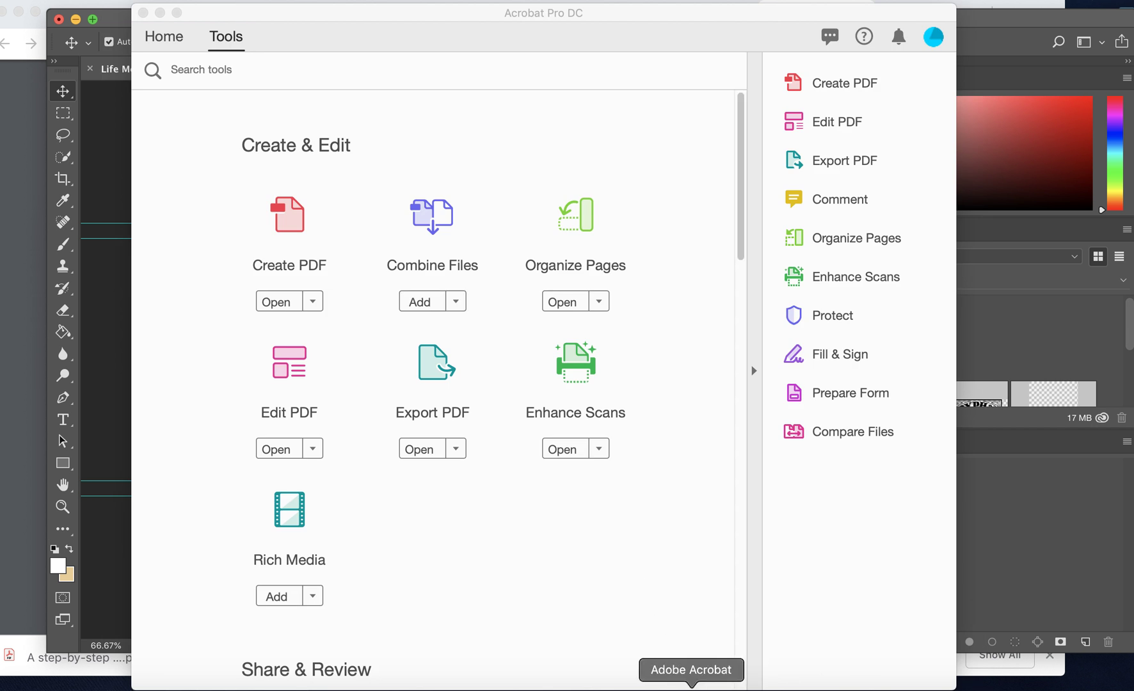
left_click(446, 228)
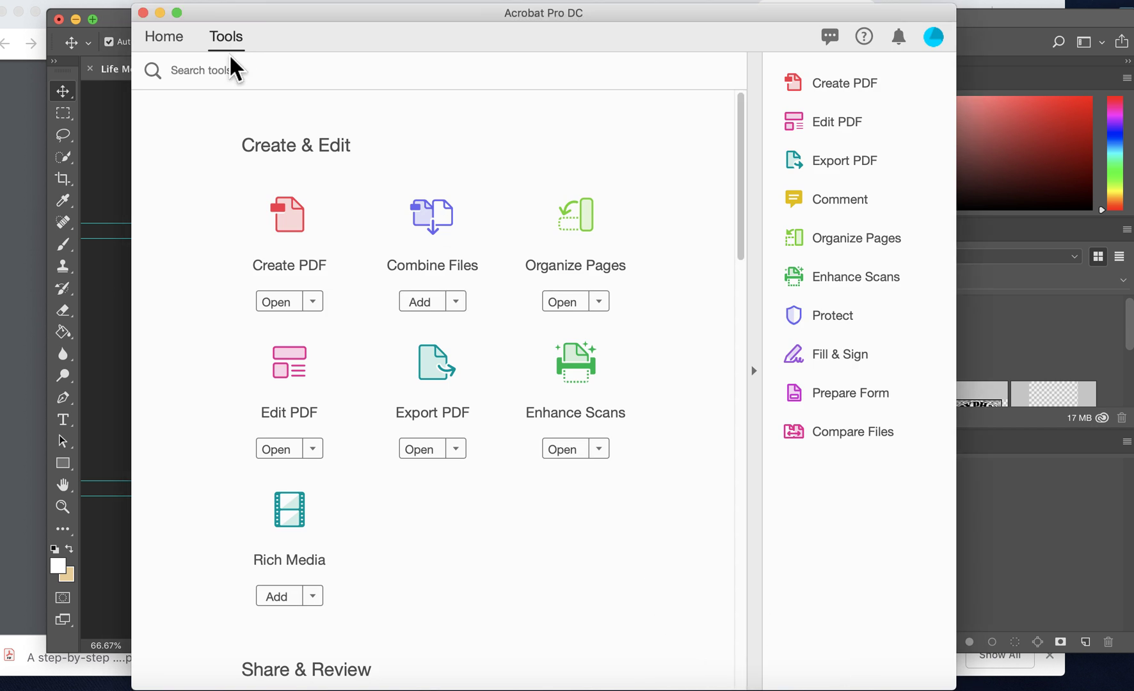
left_click(143, 12)
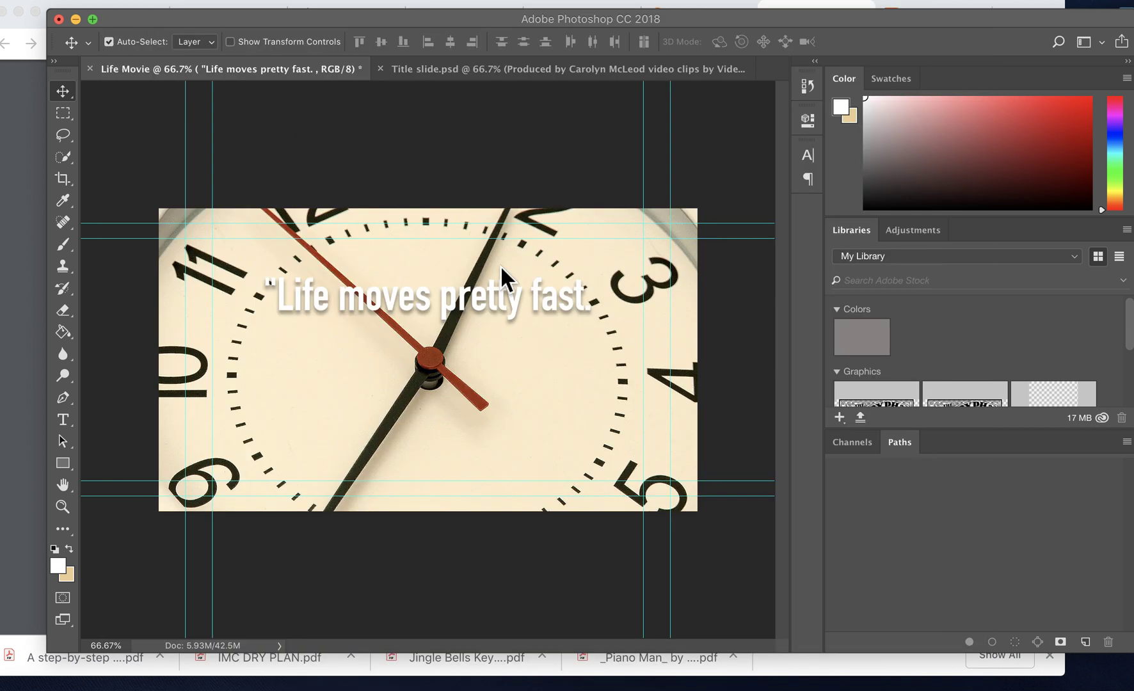
left_click(683, 686)
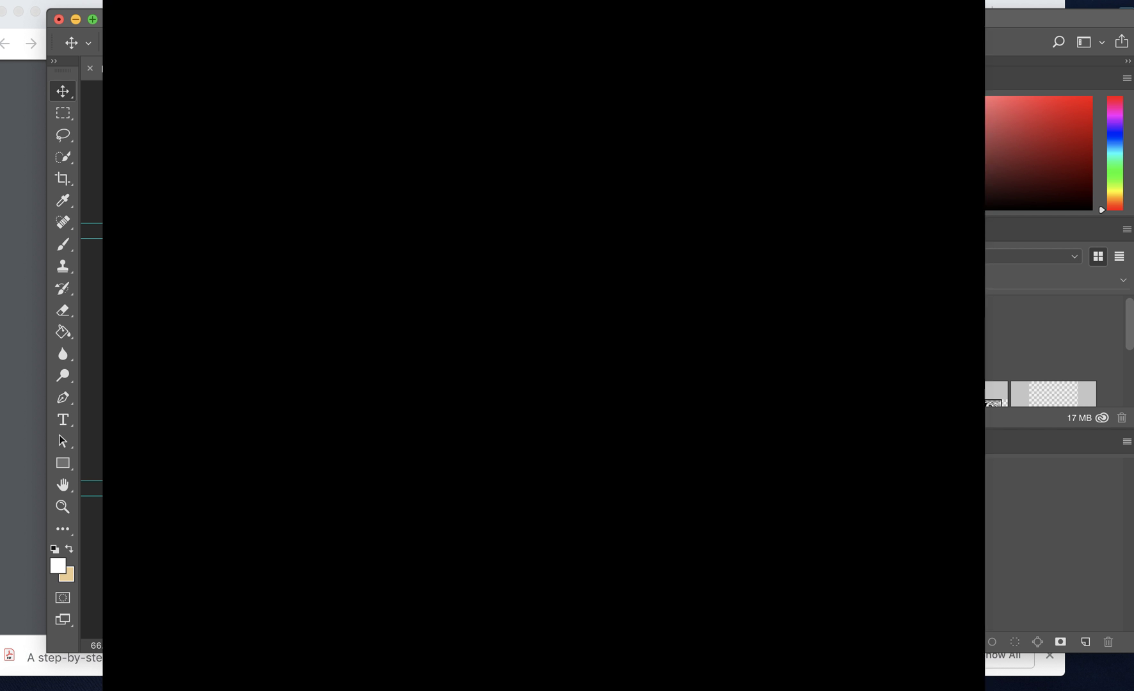
left_click(721, 687)
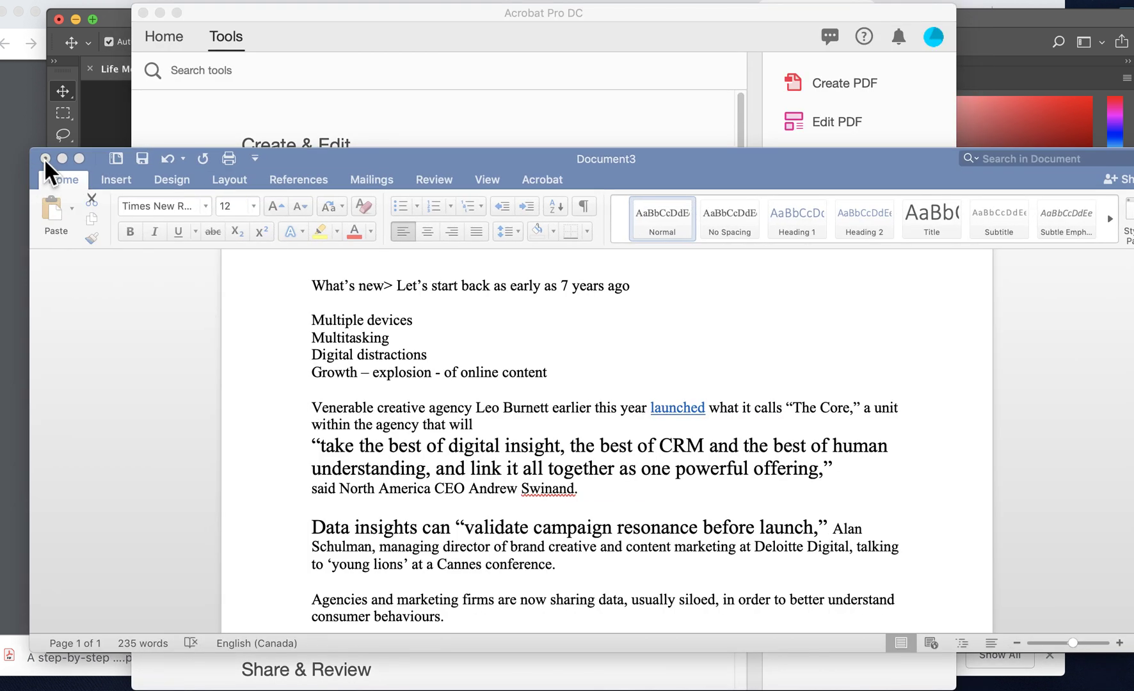
left_click(494, 102)
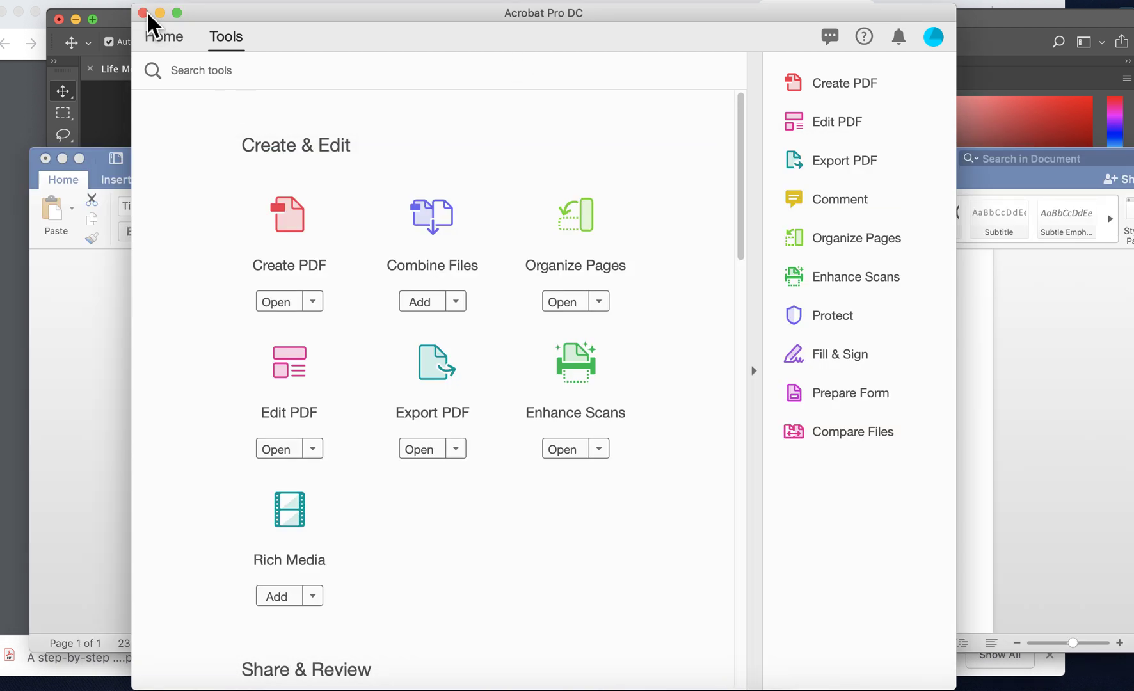
left_click(143, 13)
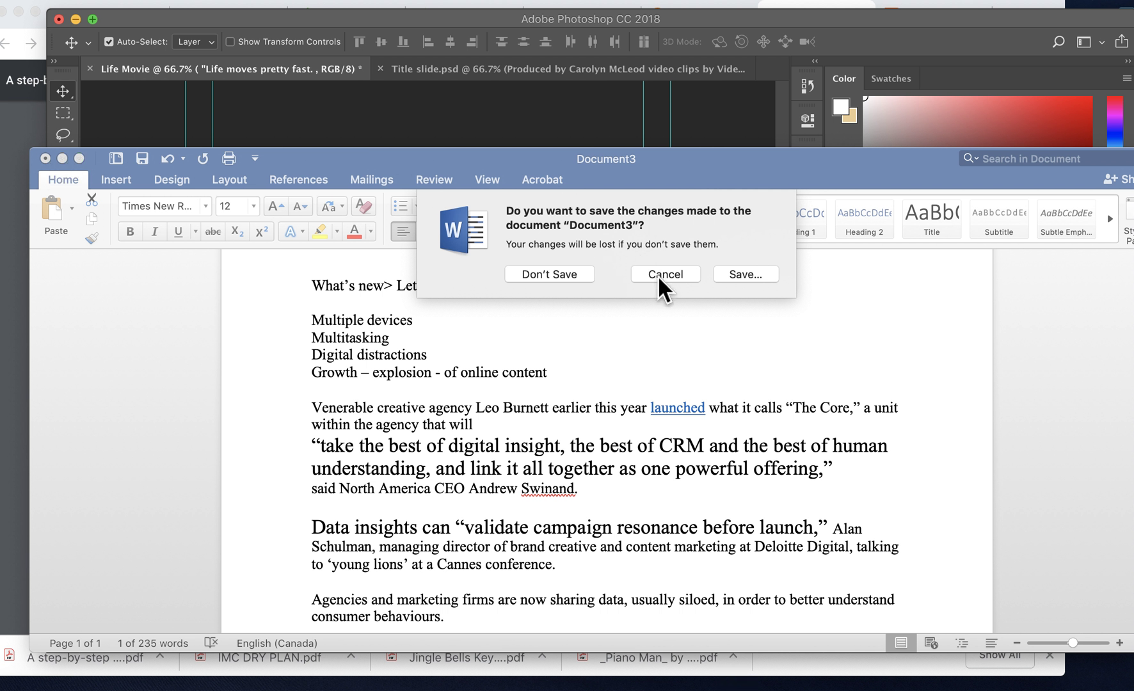
left_click(576, 277)
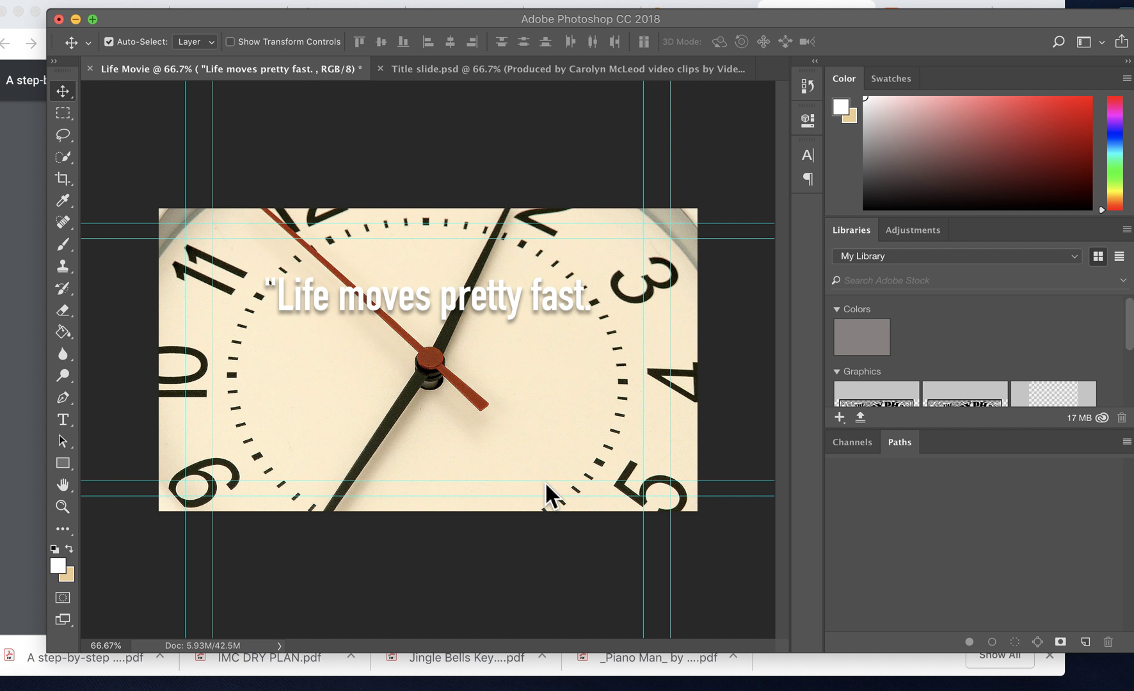
left_click(485, 464)
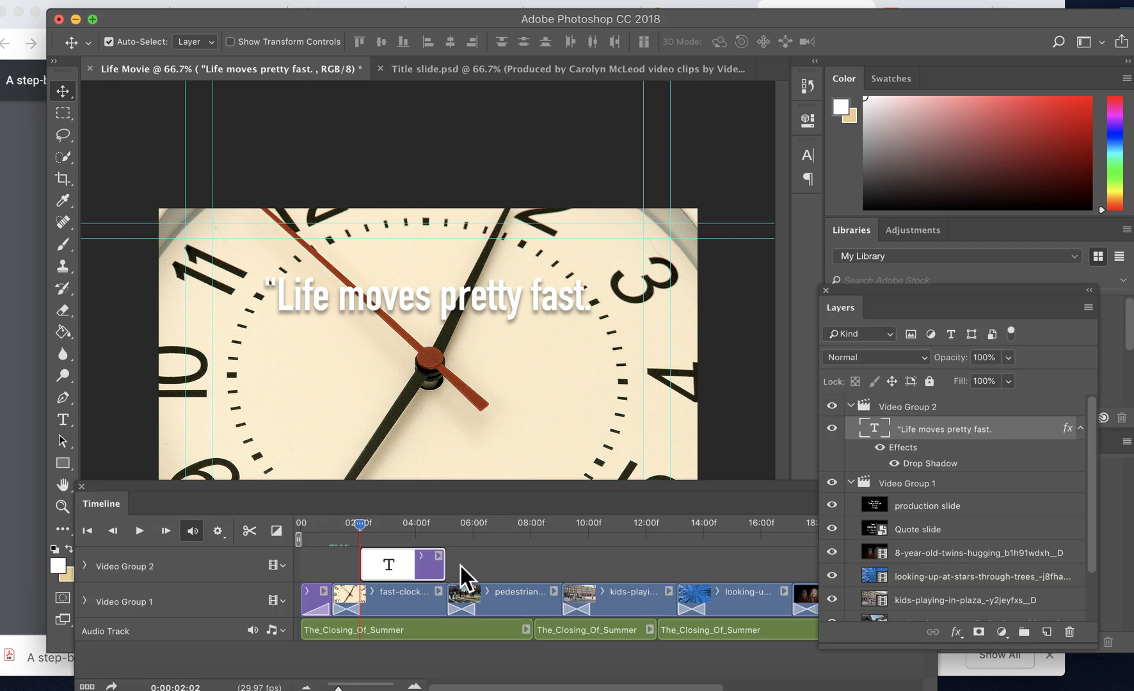
Apply a 1 s Fade transition to the start of the quote text clip and check its settings
mouse_move(363, 523)
left_mouse_down()
mouse_move(451, 518)
mouse_move(352, 520)
left_mouse_up()
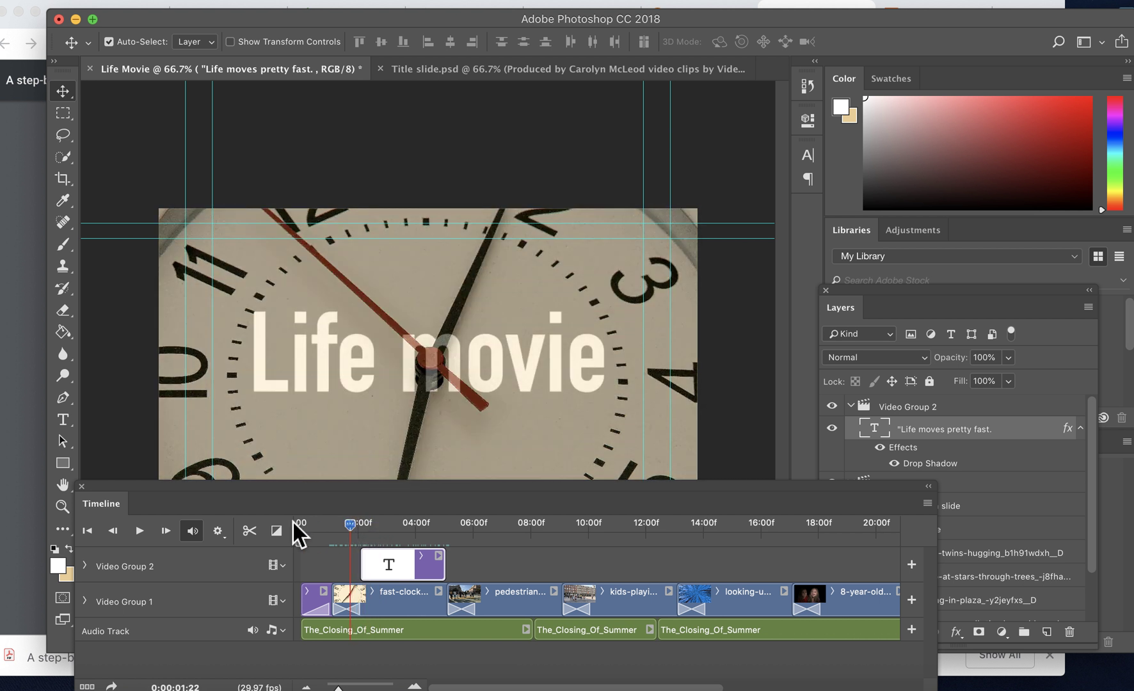
left_click(277, 531)
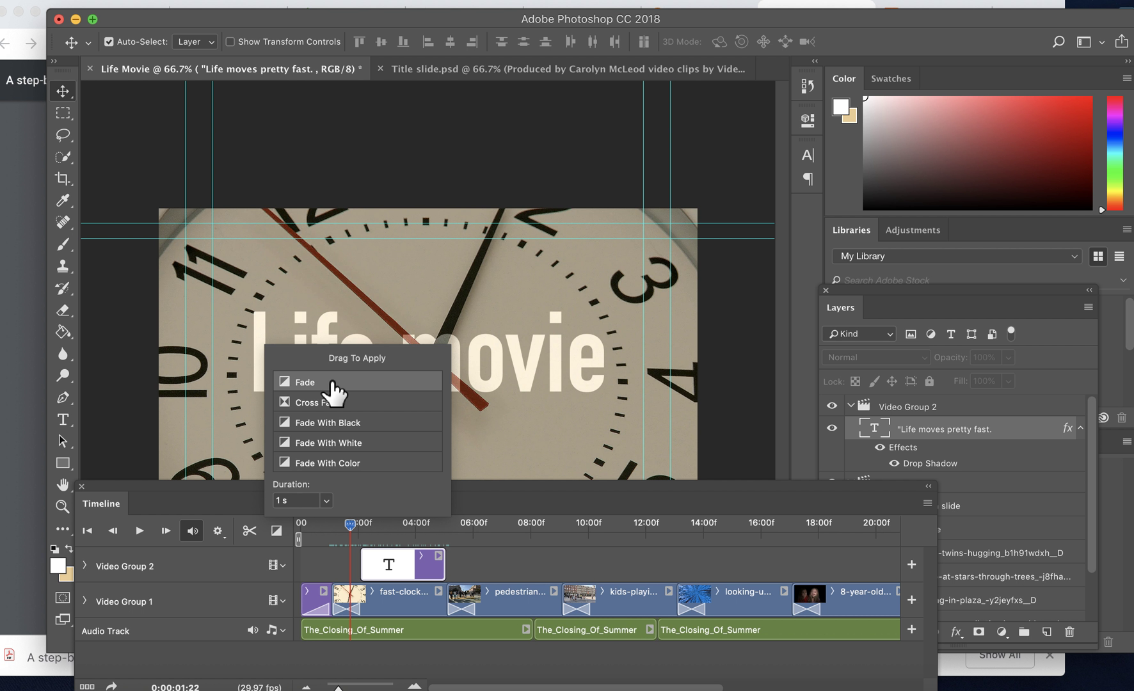
left_click_drag(333, 391, 375, 558)
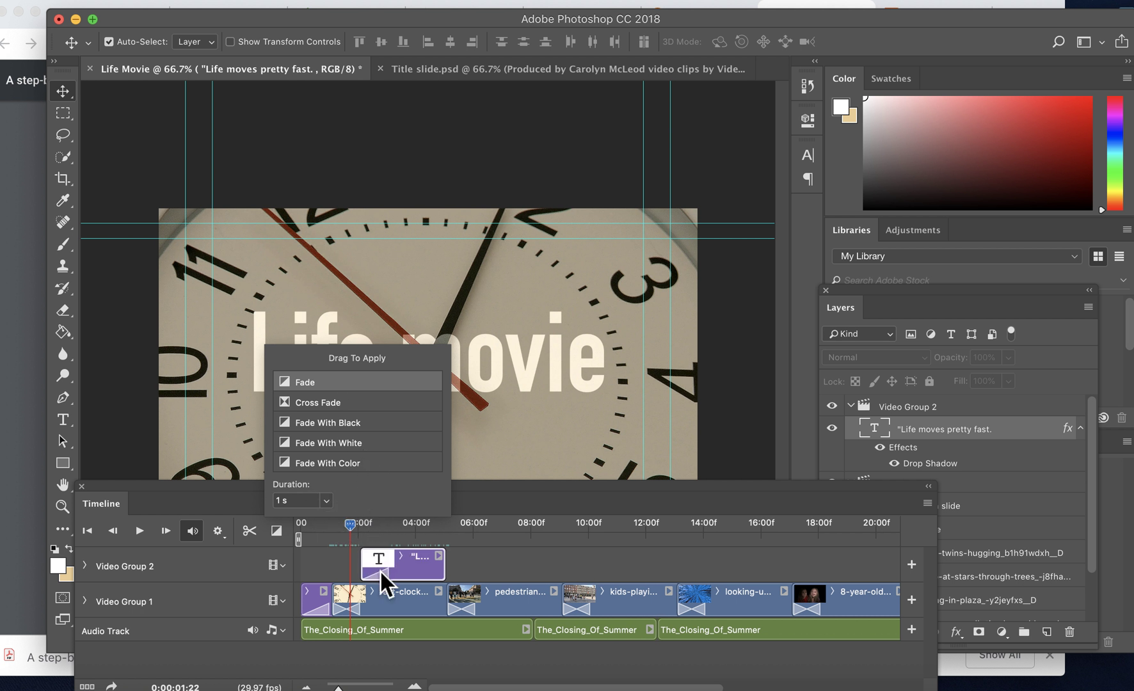
left_click(382, 574)
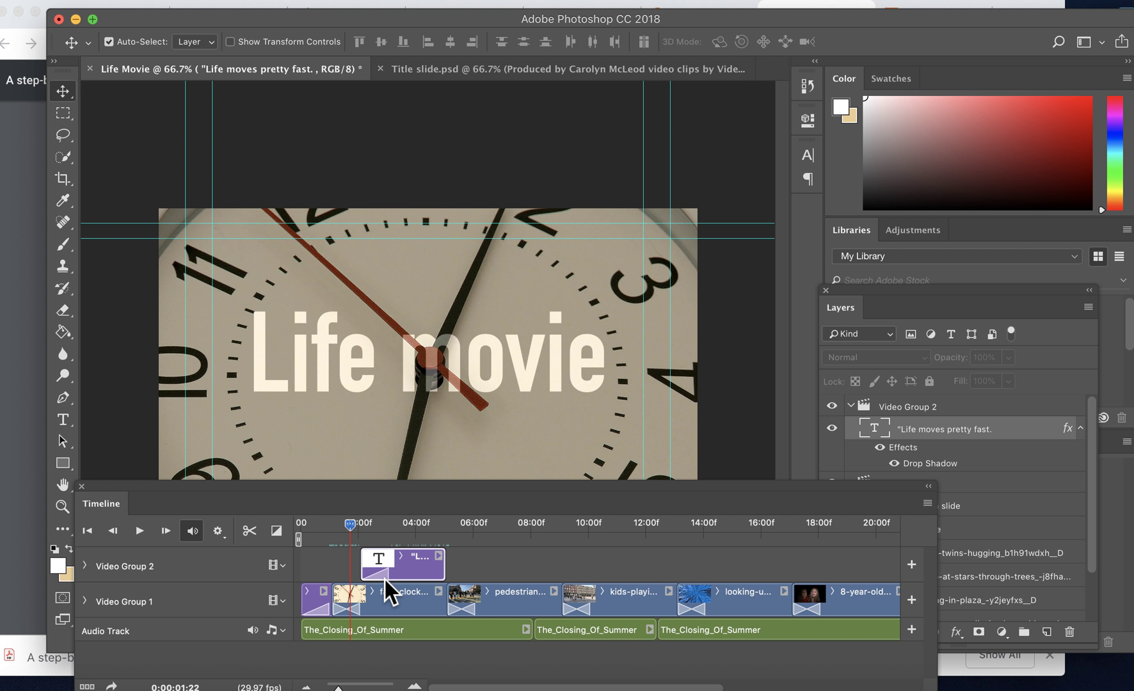
right_click(383, 578)
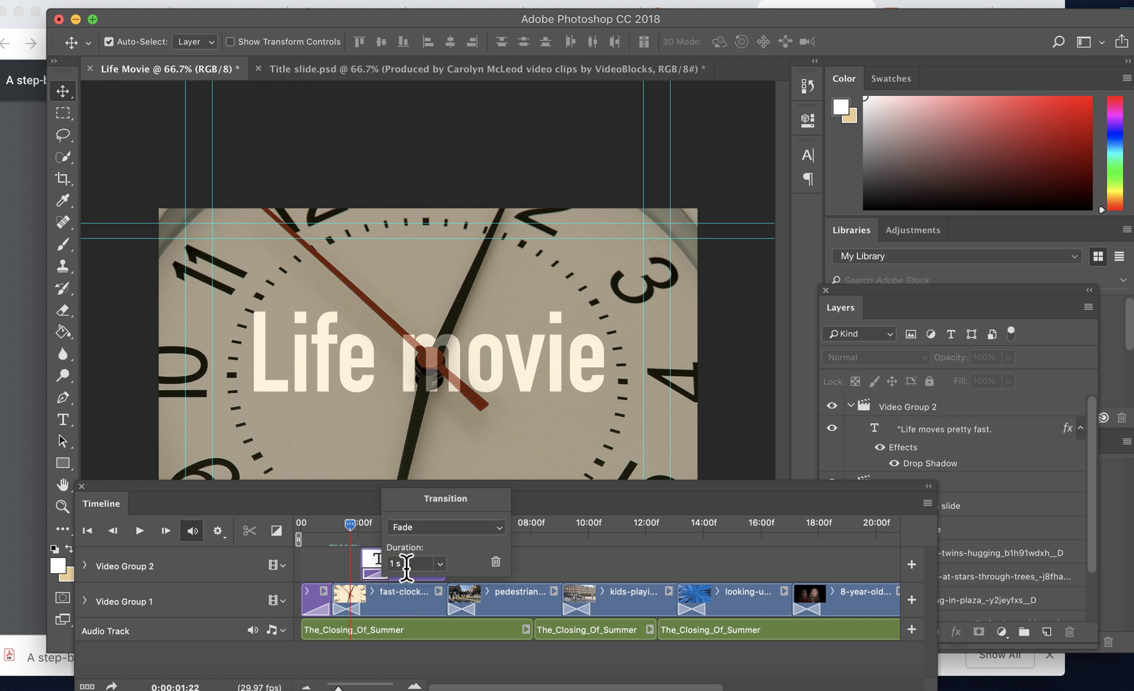
left_click(532, 545)
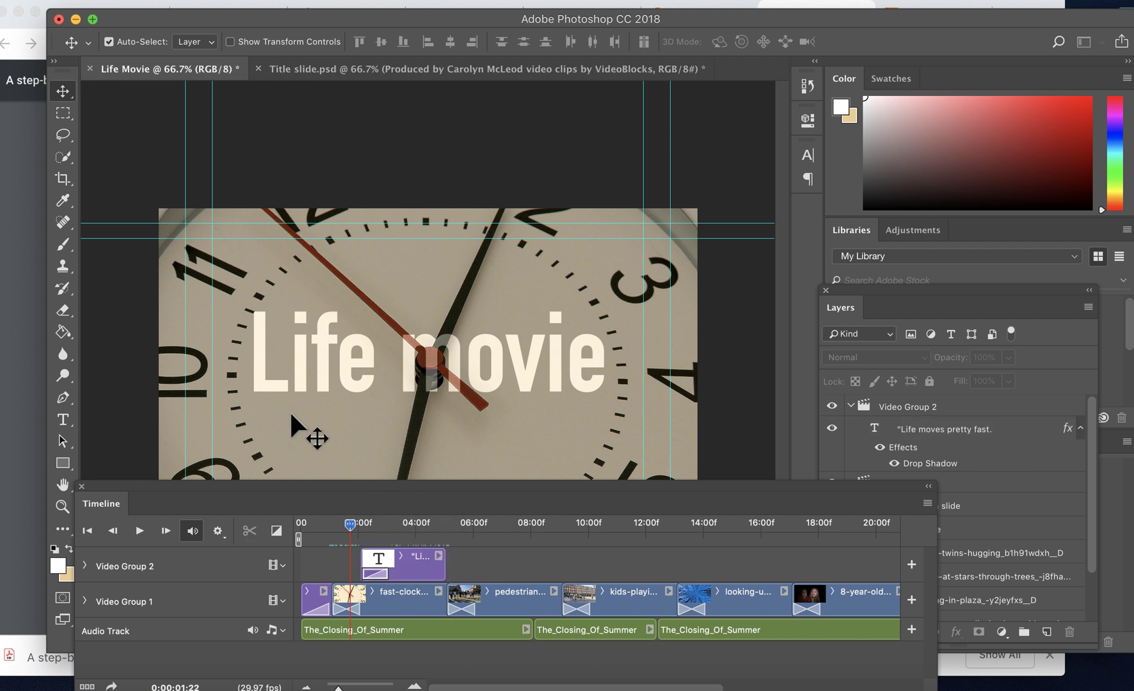
Apply a 1 s Fade transition to the end of the quote text clip
left_click(276, 531)
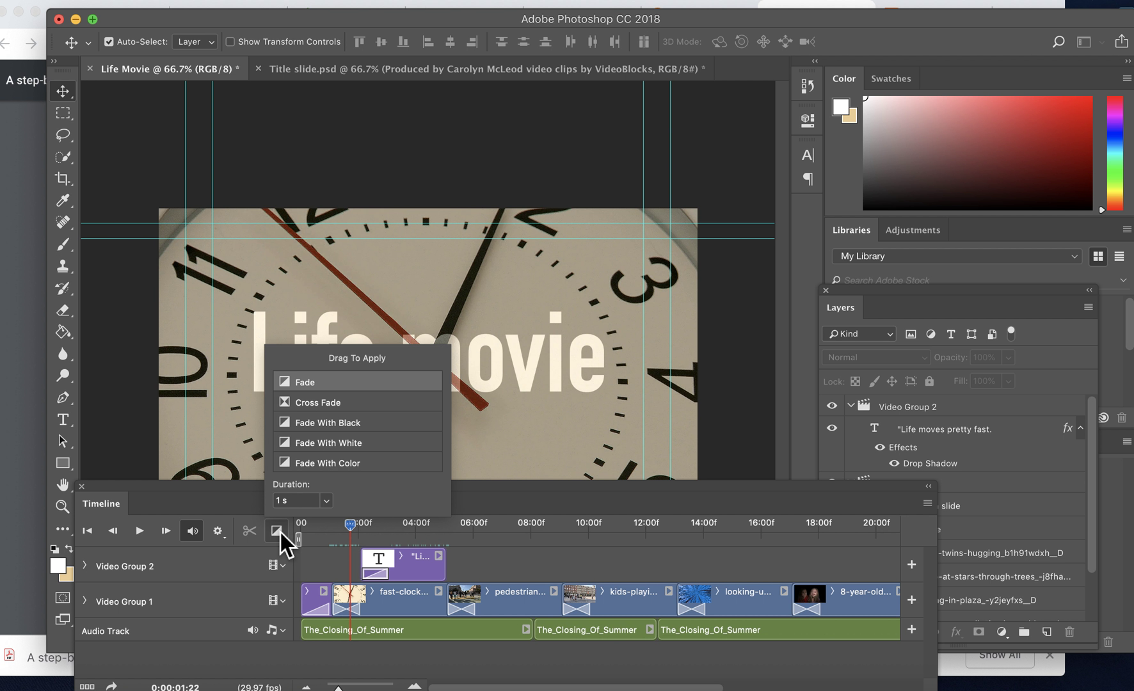
left_click_drag(369, 385, 442, 570)
left_click(479, 565)
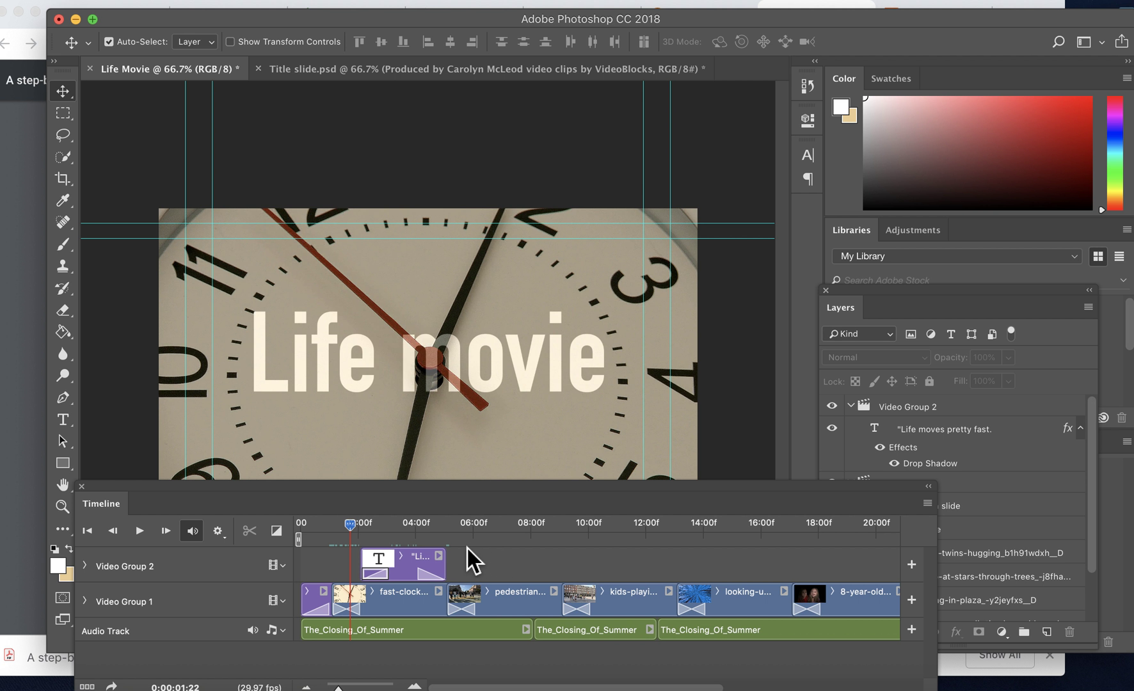
Add the text "If you don't stop" over the clock face at 0:00:05:03, following the first quote clip
left_click_drag(352, 525, 451, 541)
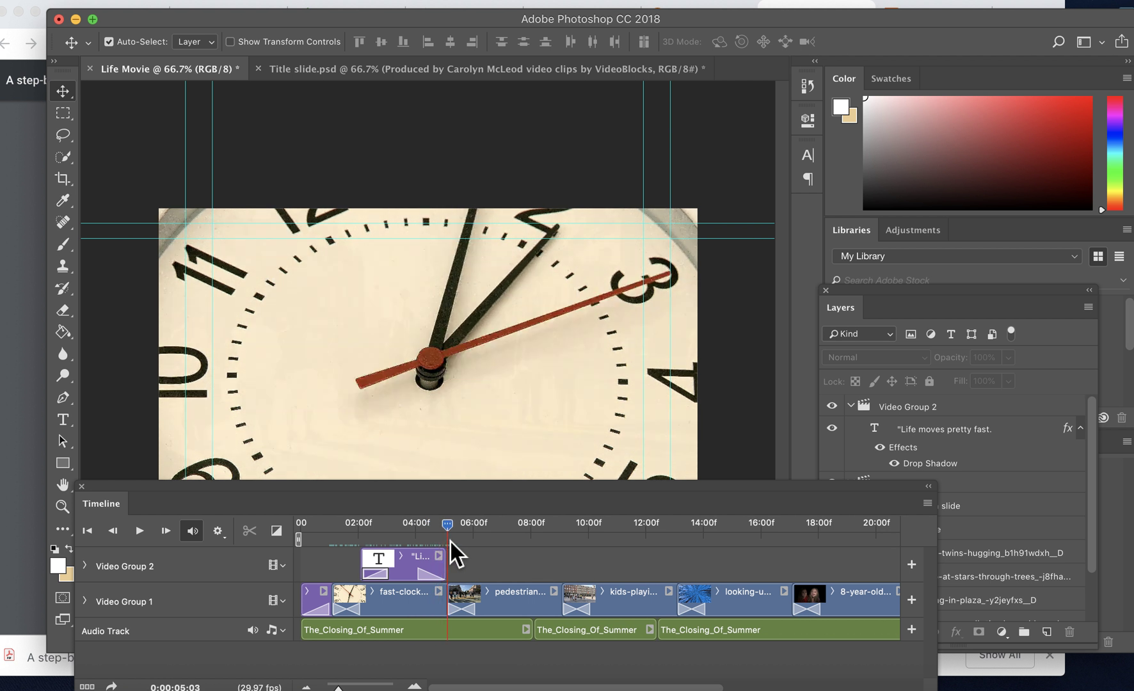
left_click(66, 423)
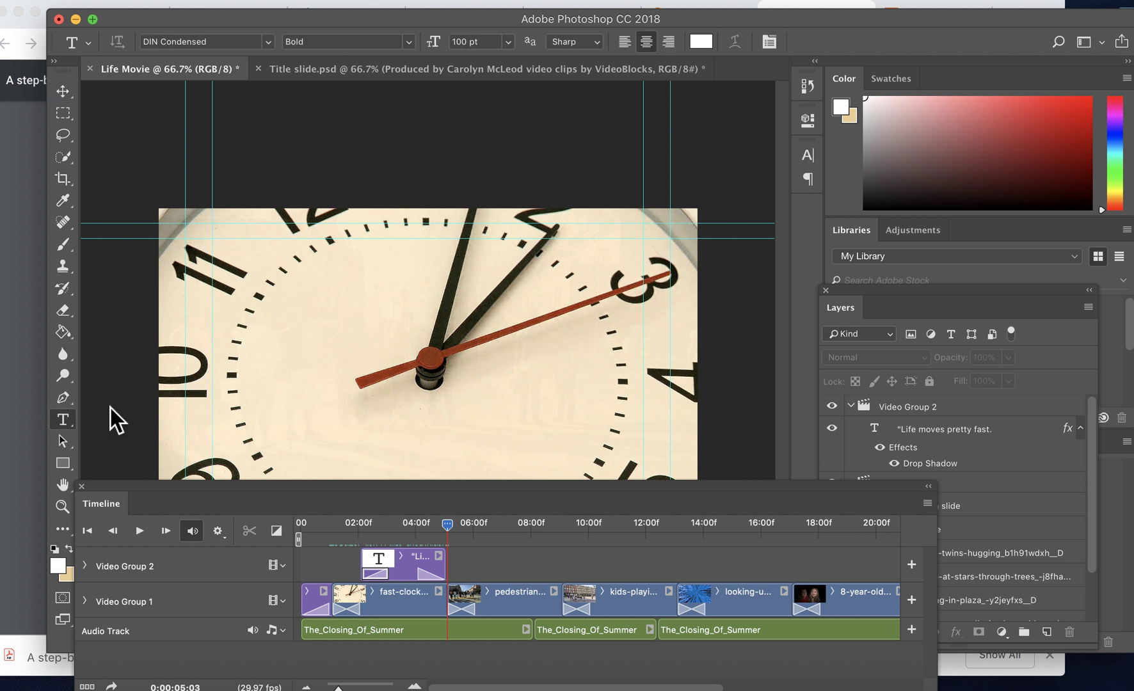
left_click(298, 327)
type("Life")
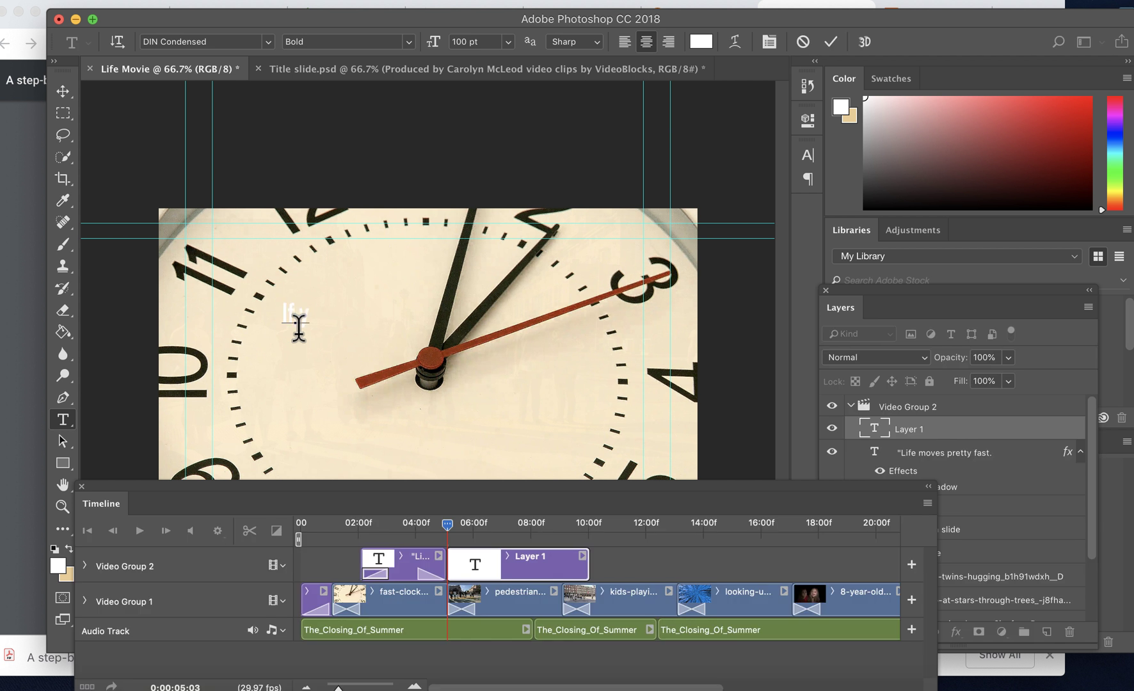
type("ou don't stor")
key("BackSpace")
type("p")
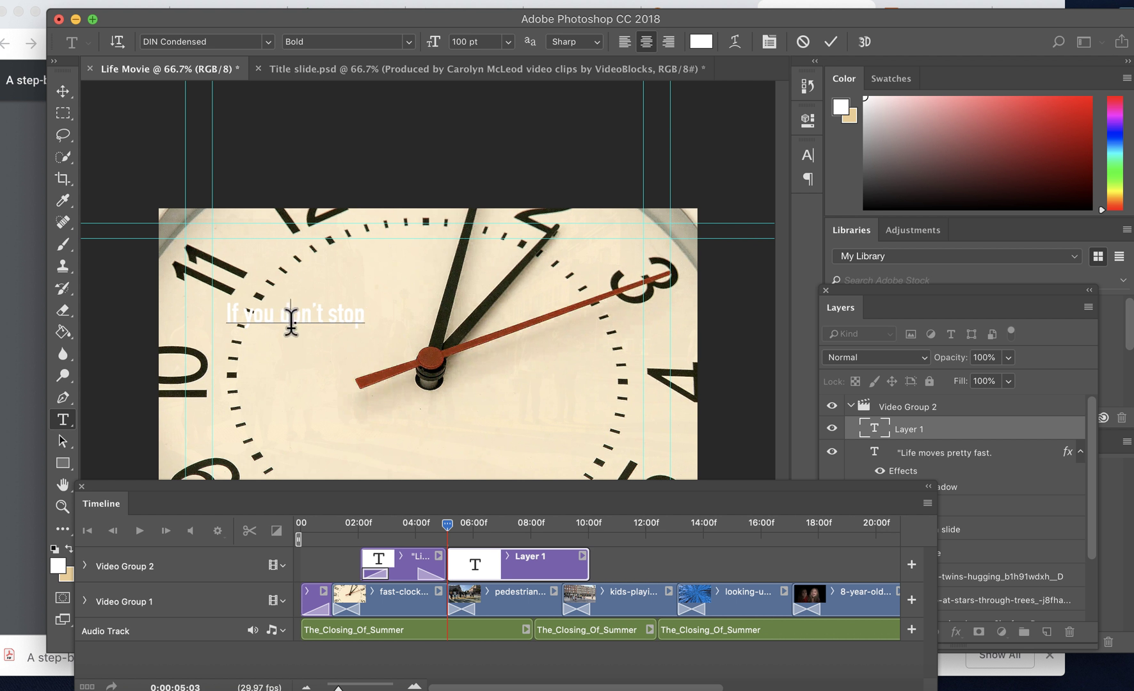
triple_click(291, 322)
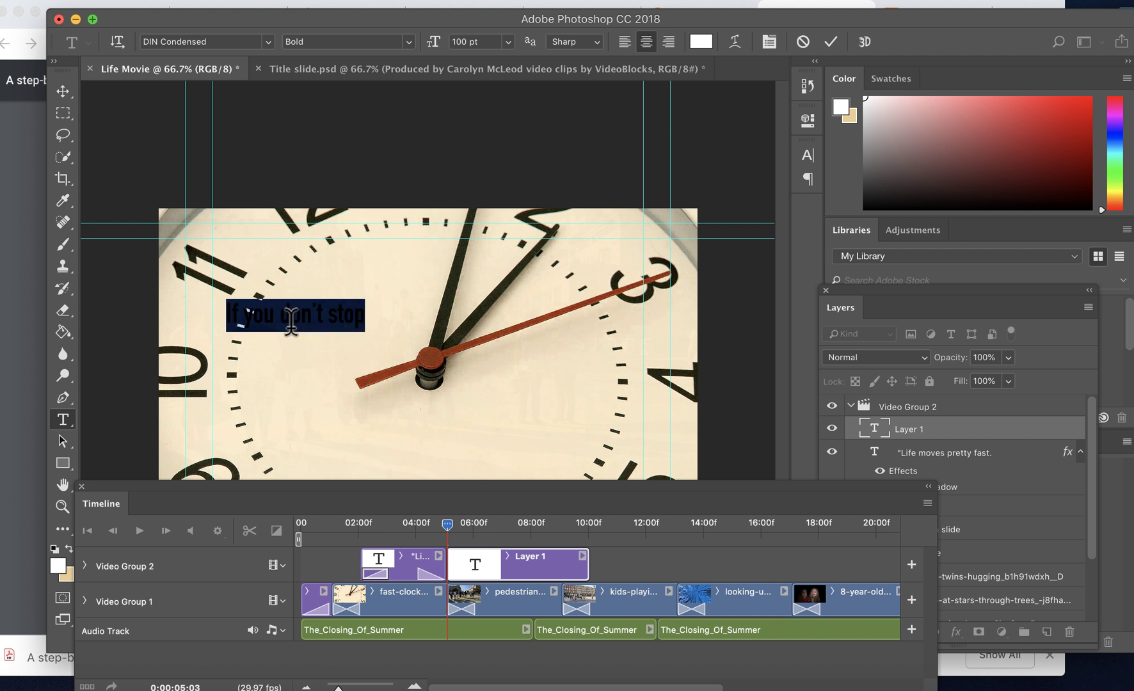
Move the playhead back to 0:00:03:29 over the first quote and delete the "If you don't stop" text clip
left_click(974, 455)
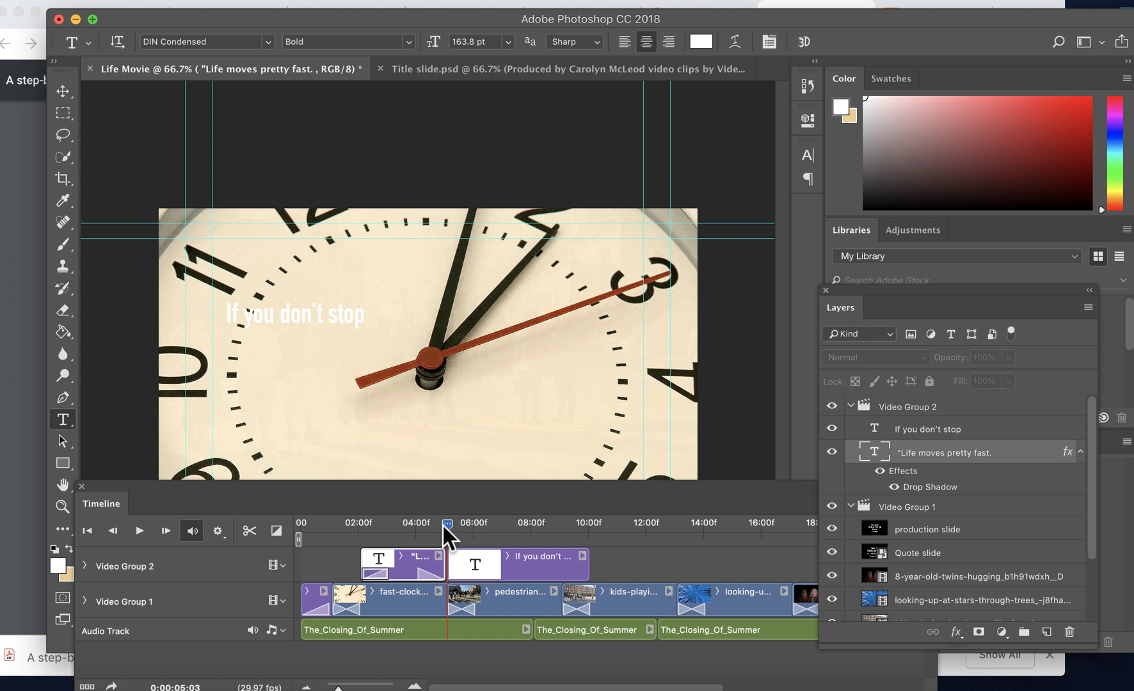
left_click(417, 521)
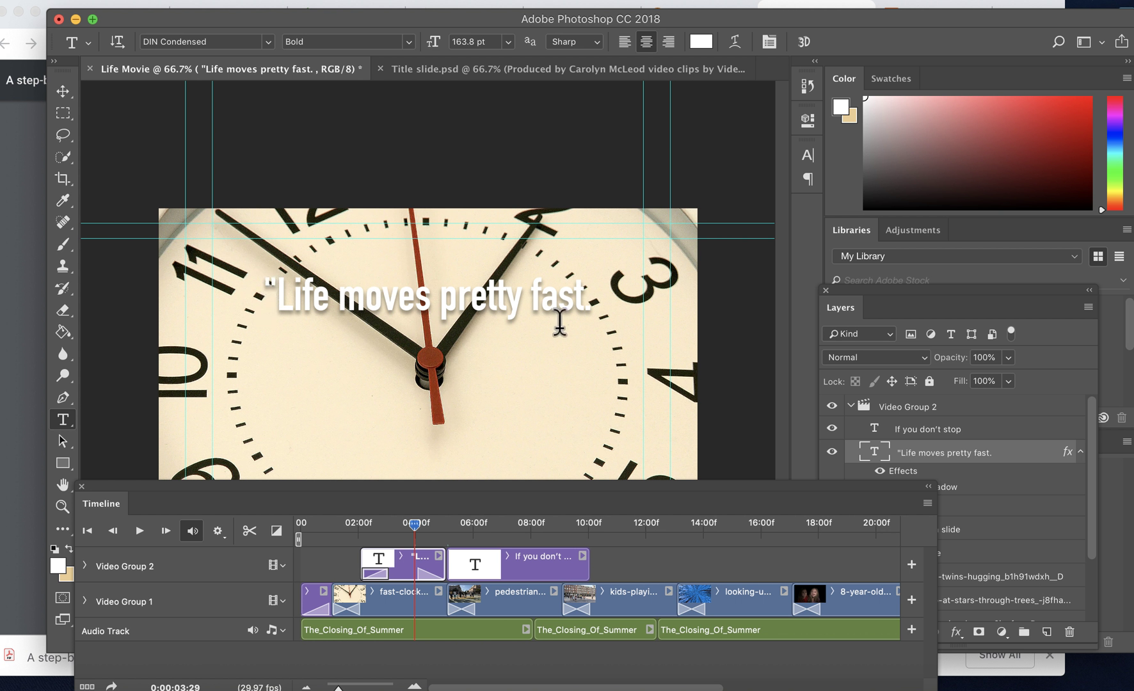
left_click(525, 571)
key("Delete")
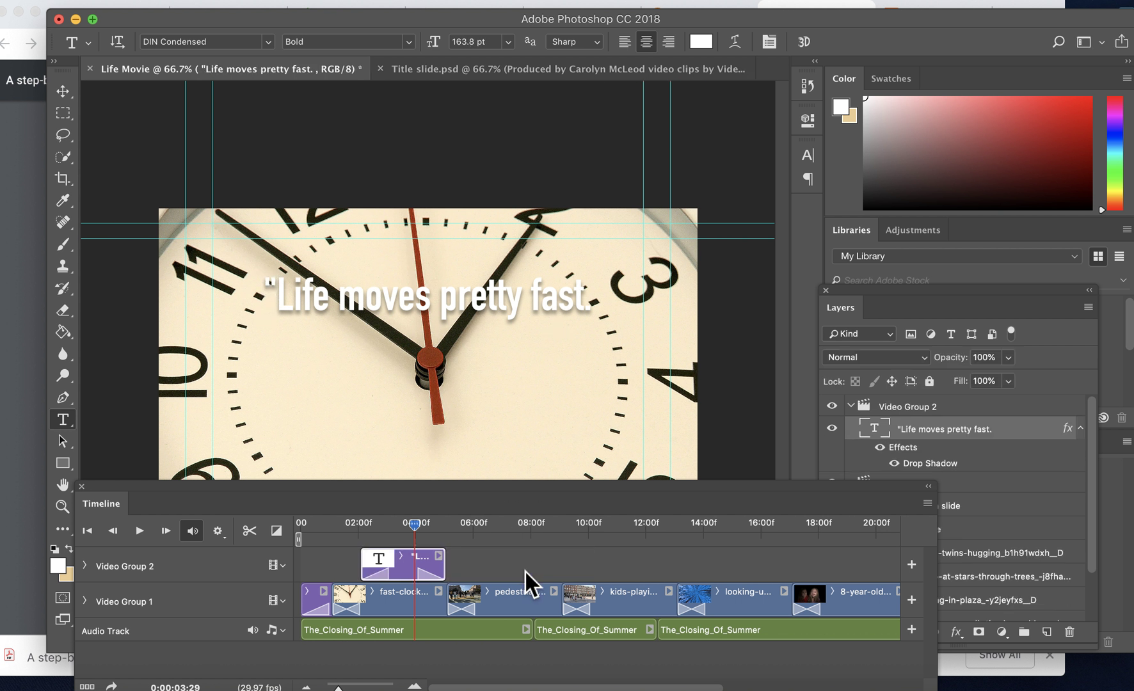
Duplicate the "Life moves pretty fast." text layer within the Life Movie document as "If you don't stop"
left_click(1022, 430)
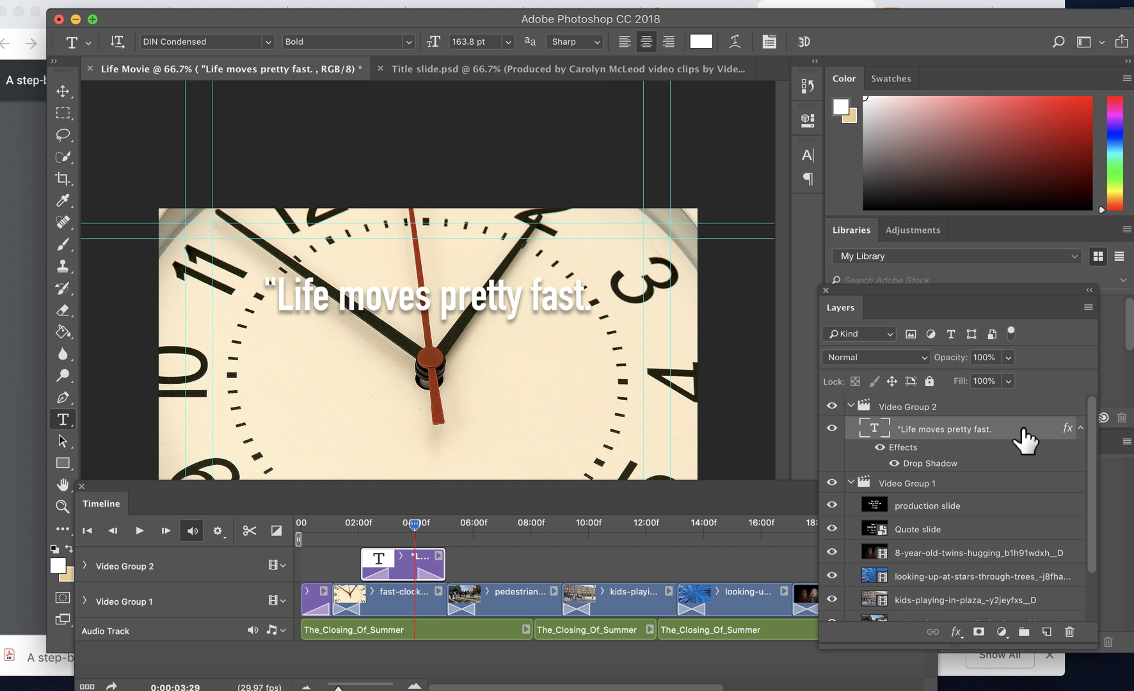
right_click(1014, 433)
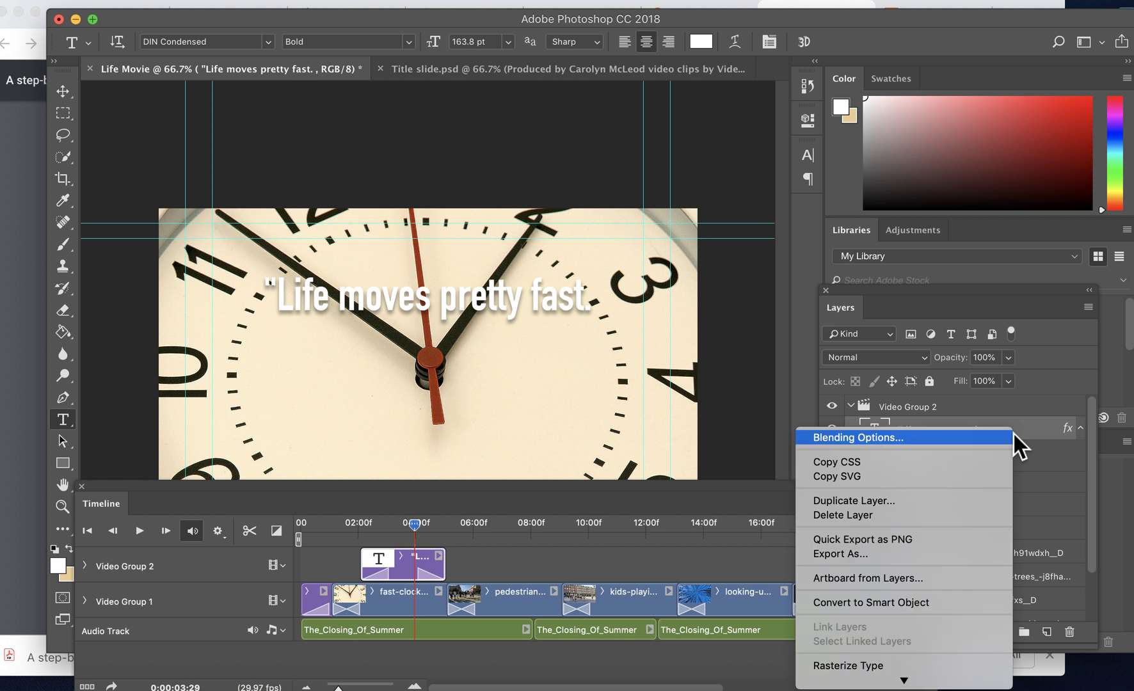
left_click(896, 502)
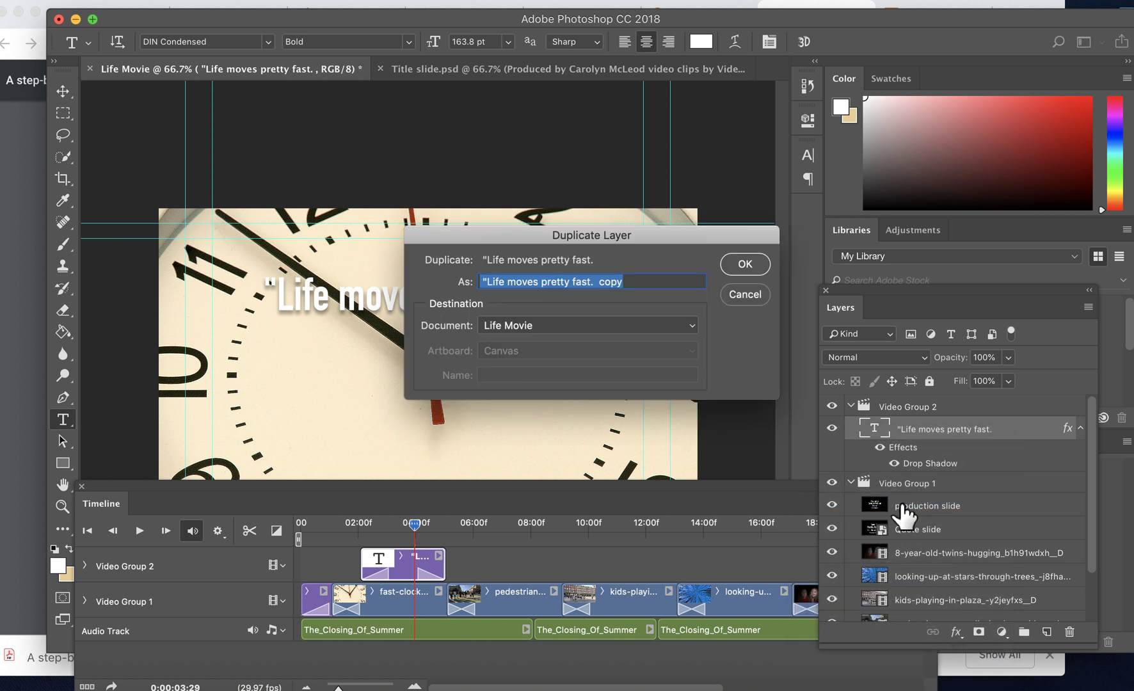
left_click(601, 283)
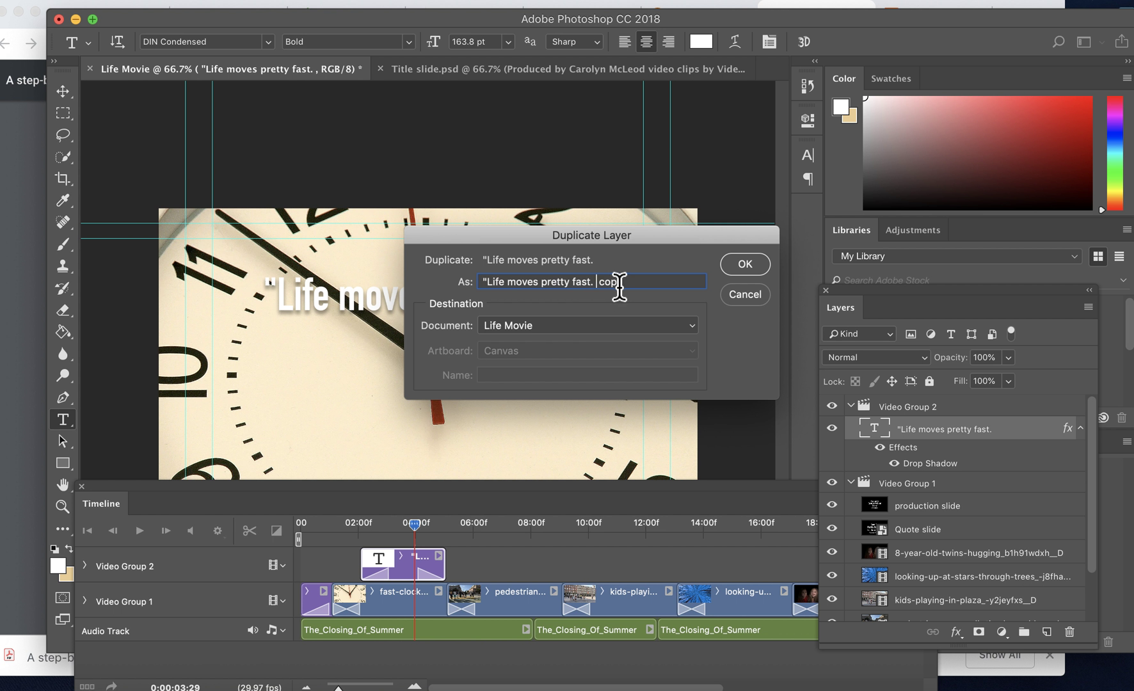
left_click_drag(633, 283, 480, 282)
key("BackSpace")
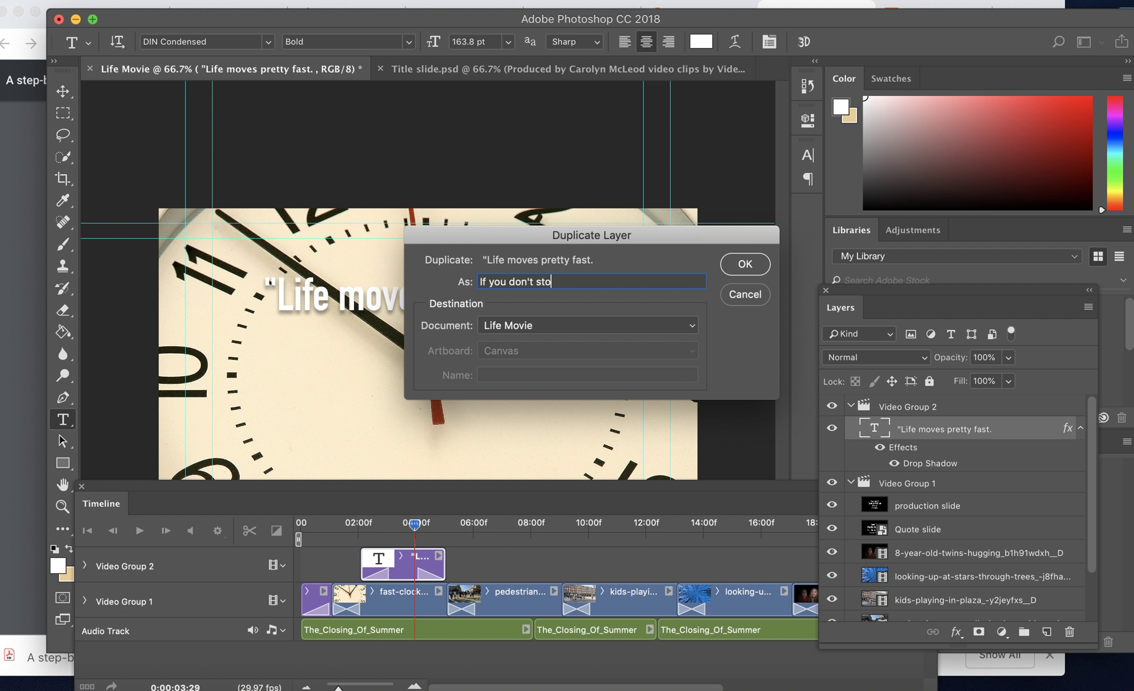
left_click(743, 270)
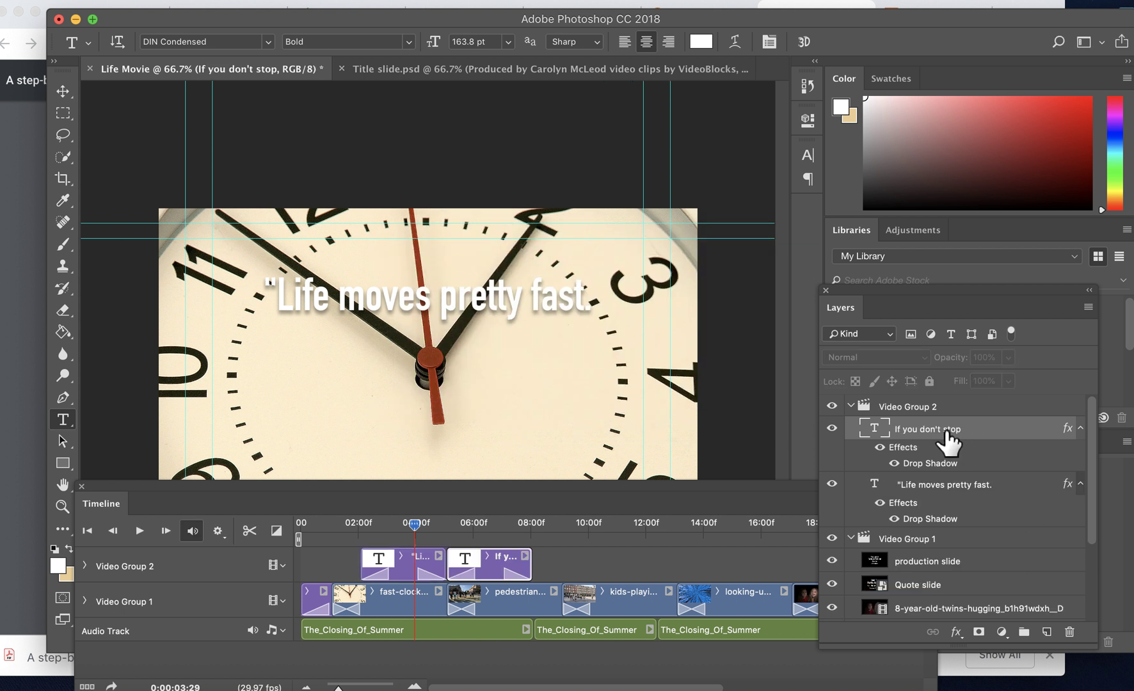
Move the playhead to 0:00:05:22 and replace the duplicated clip's wording with "If you don't stop..."
left_click_drag(416, 528, 469, 529)
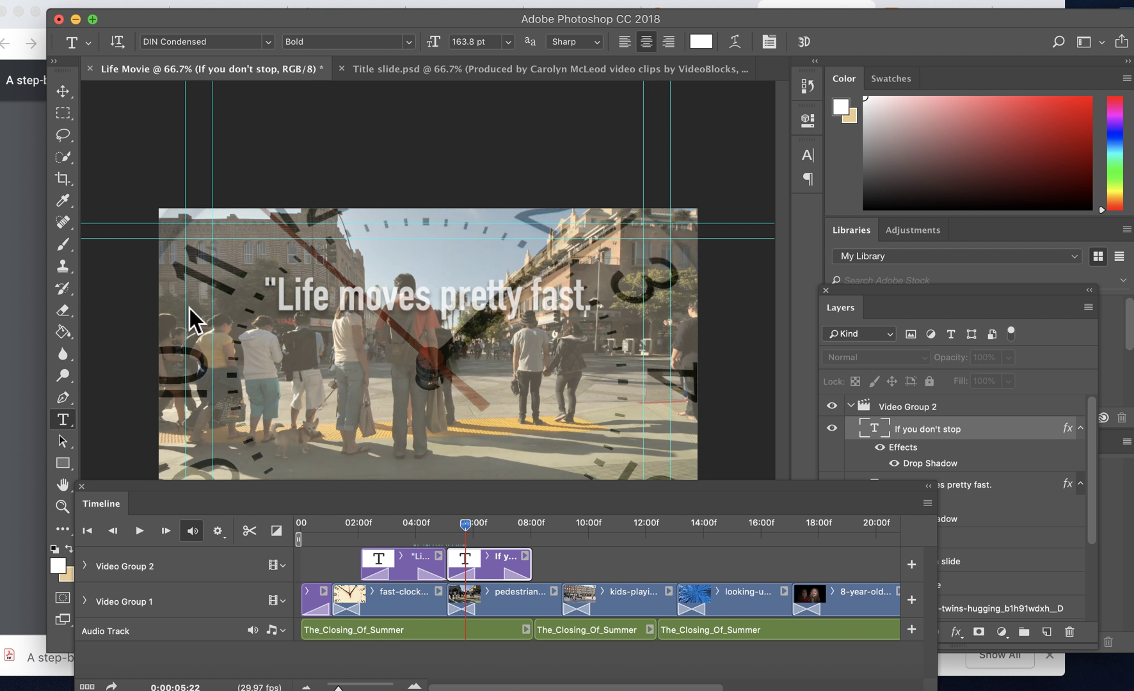
left_click(63, 427)
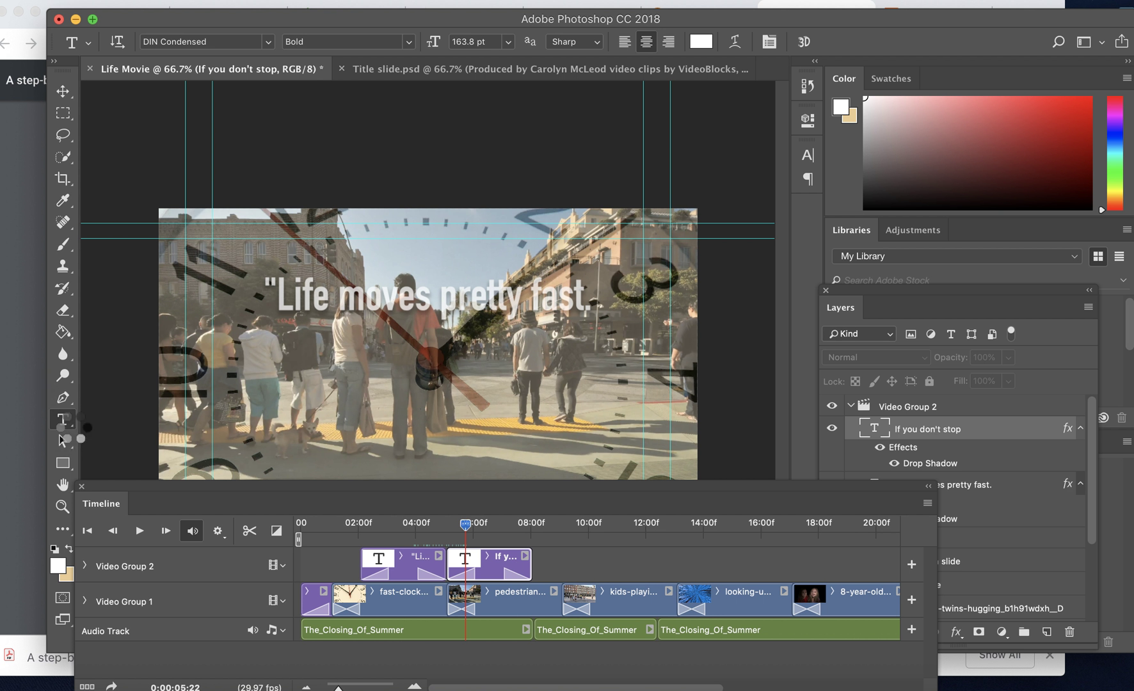
triple_click(411, 298)
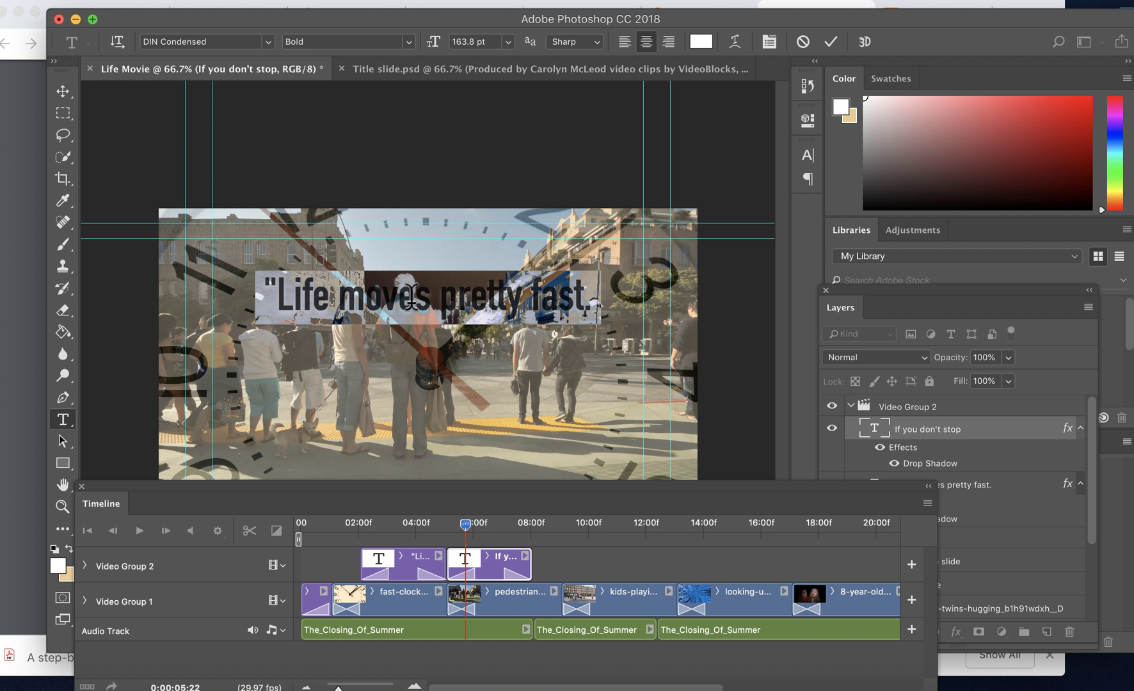
type("If you")
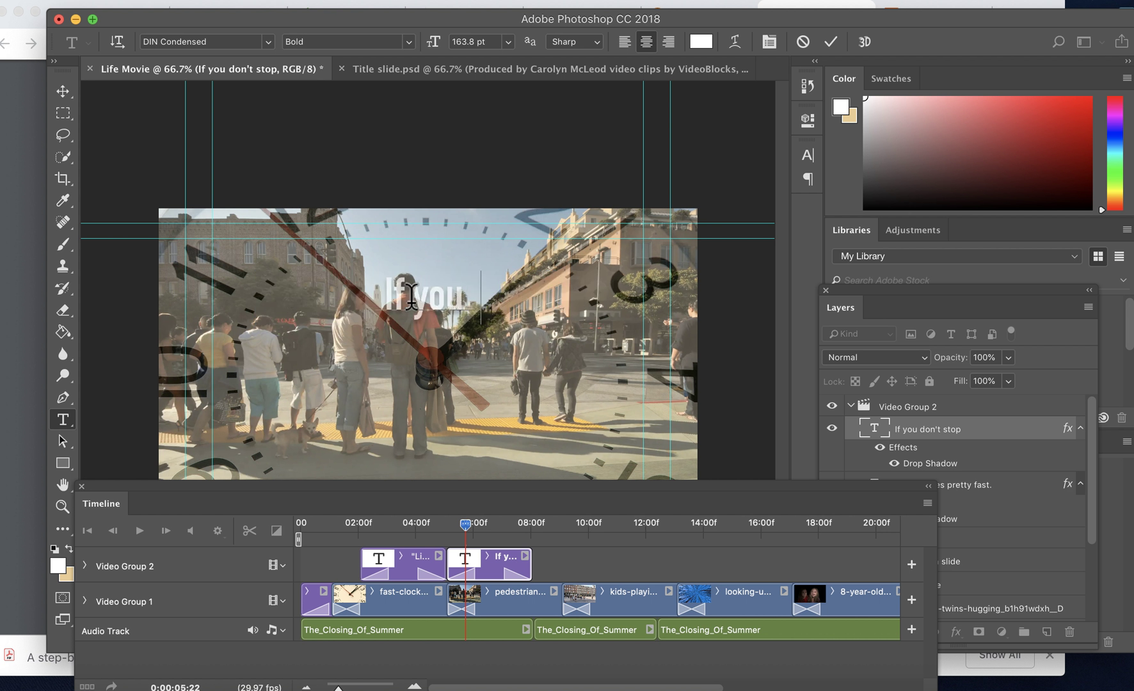
type(" don't stop")
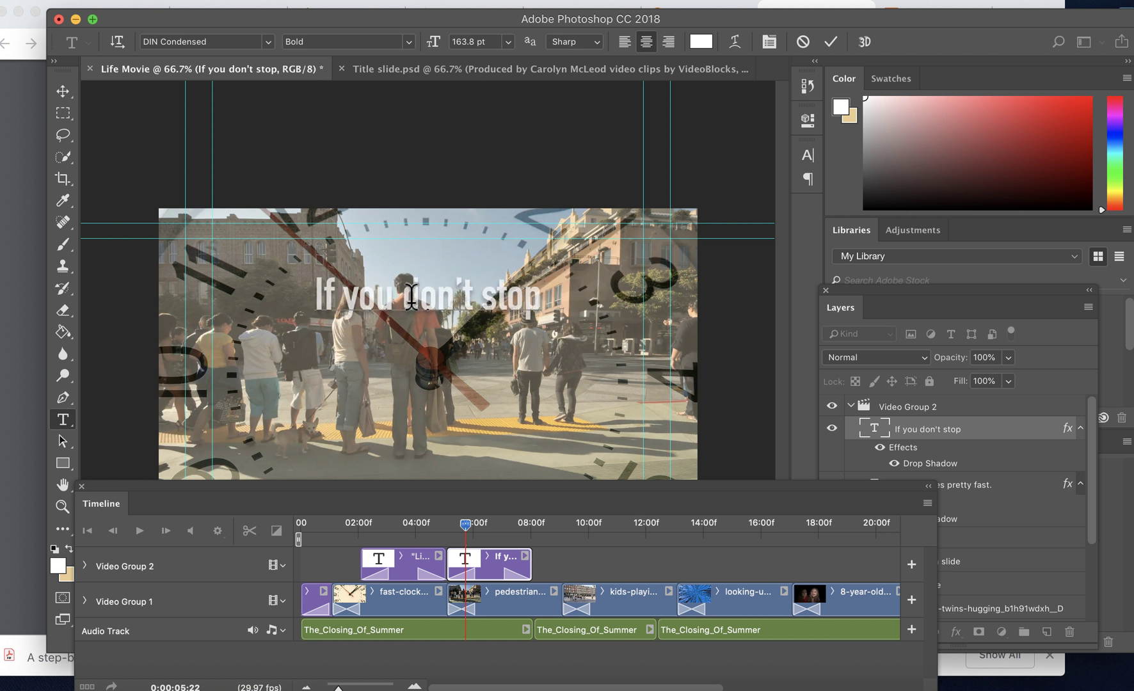
type("...")
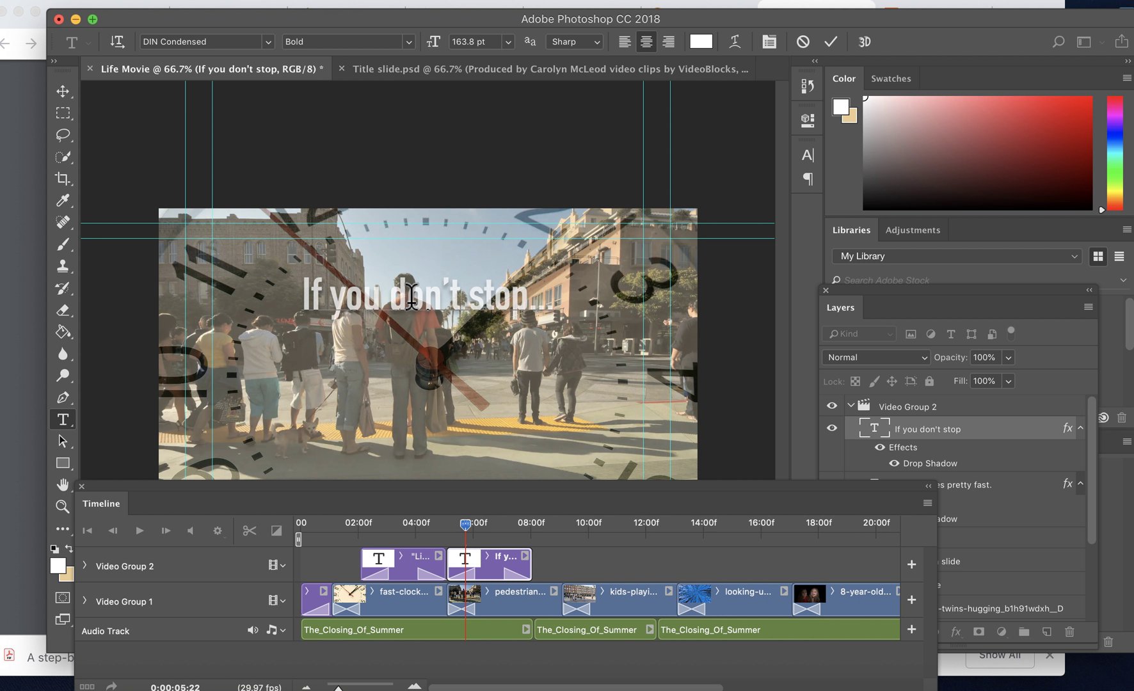
left_click(63, 91)
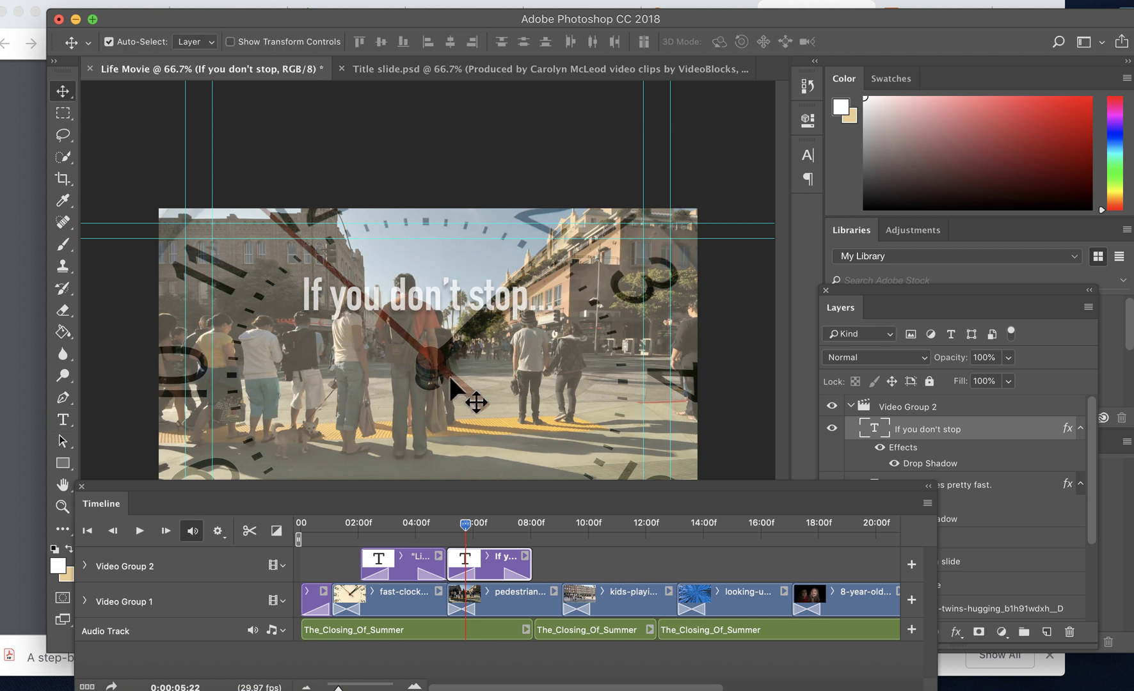
Extend the "If you don't stop" text clip to 0:00:09:02, matching the end of the pedestrian video clip
left_click_drag(468, 525, 564, 535)
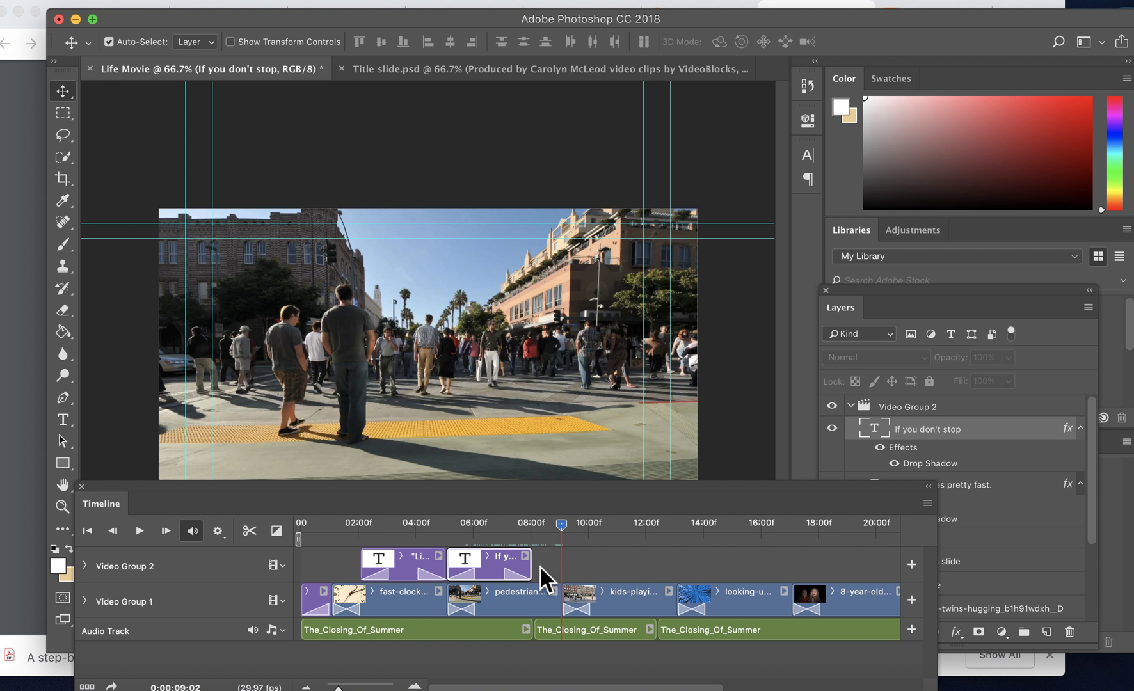
left_click_drag(537, 574, 564, 569)
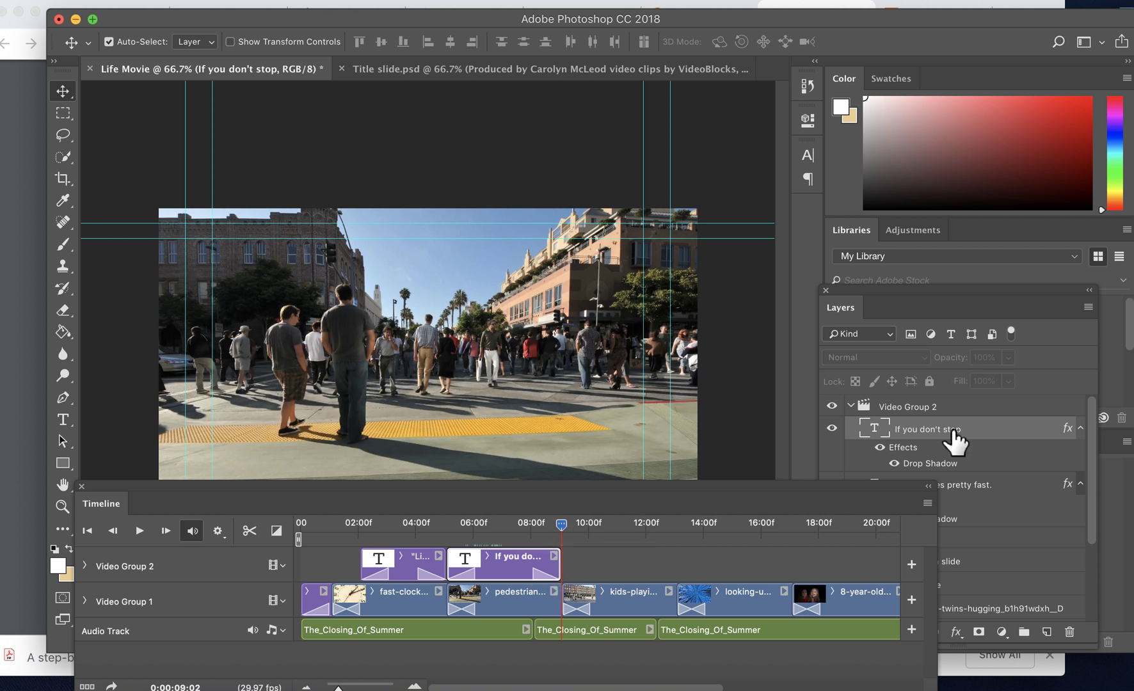
Duplicate the "If you don't stop" text layer as "And look around..." in the Life Movie document
left_click(1001, 433)
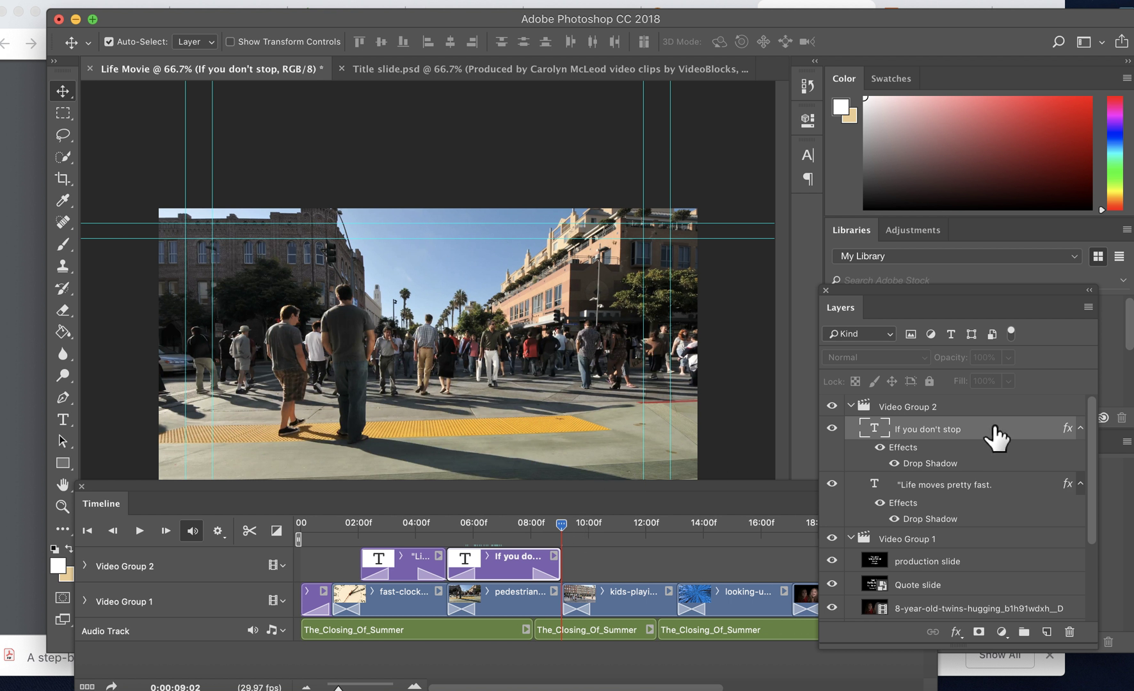
right_click(995, 423)
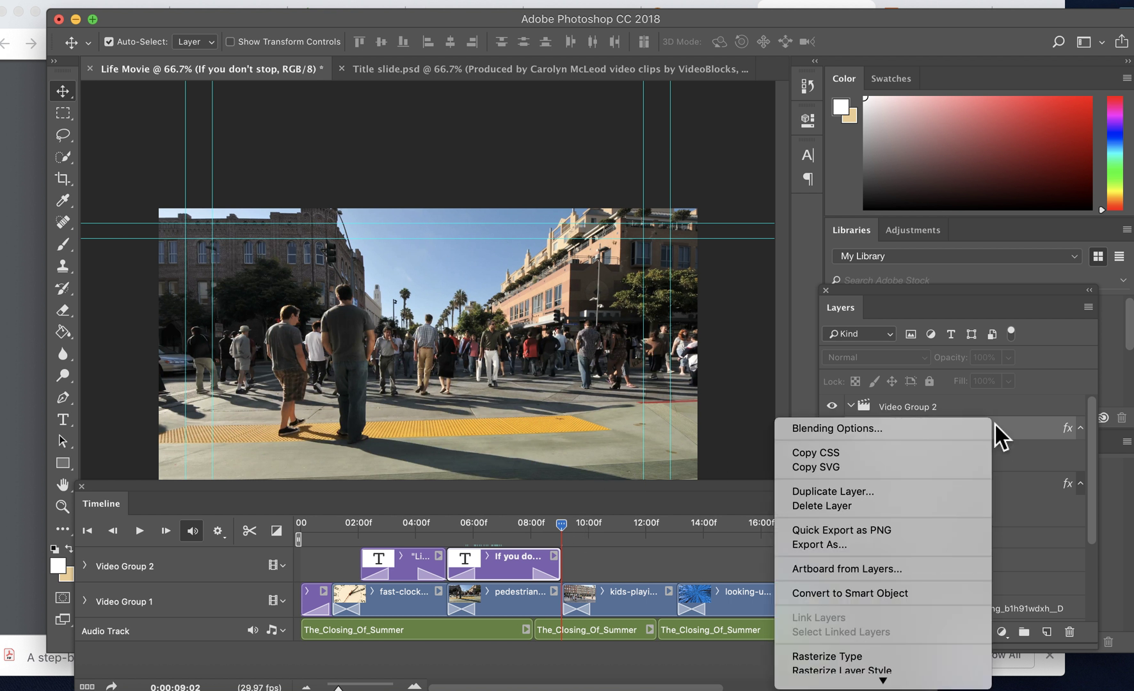
left_click(858, 494)
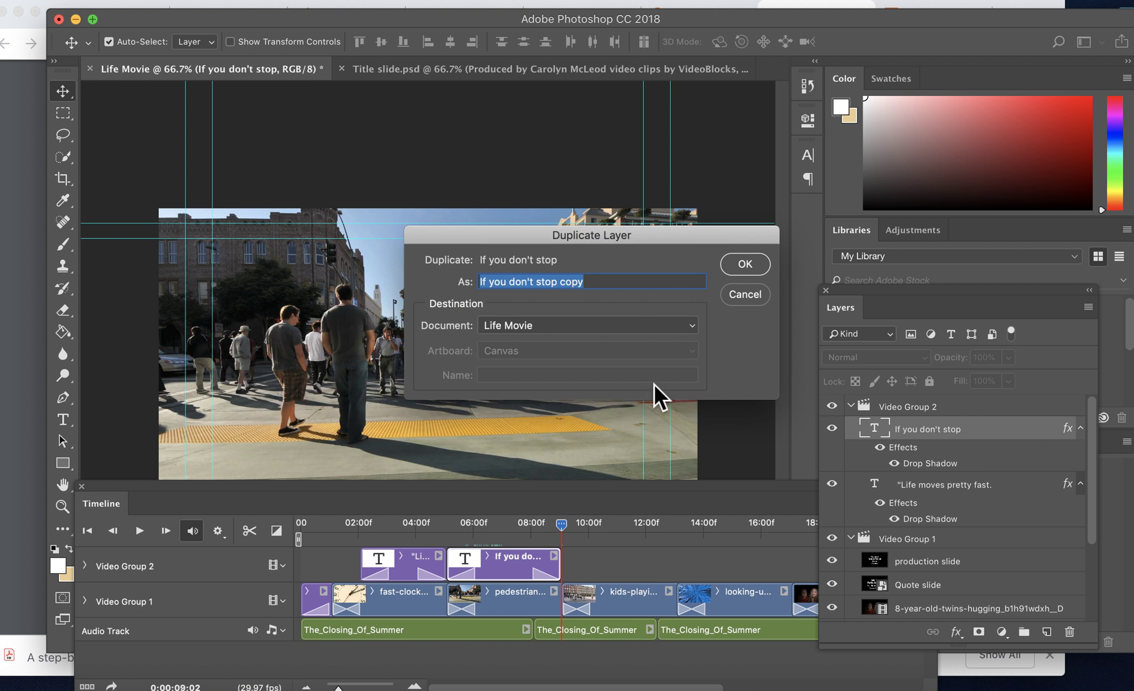
type("And look around...")
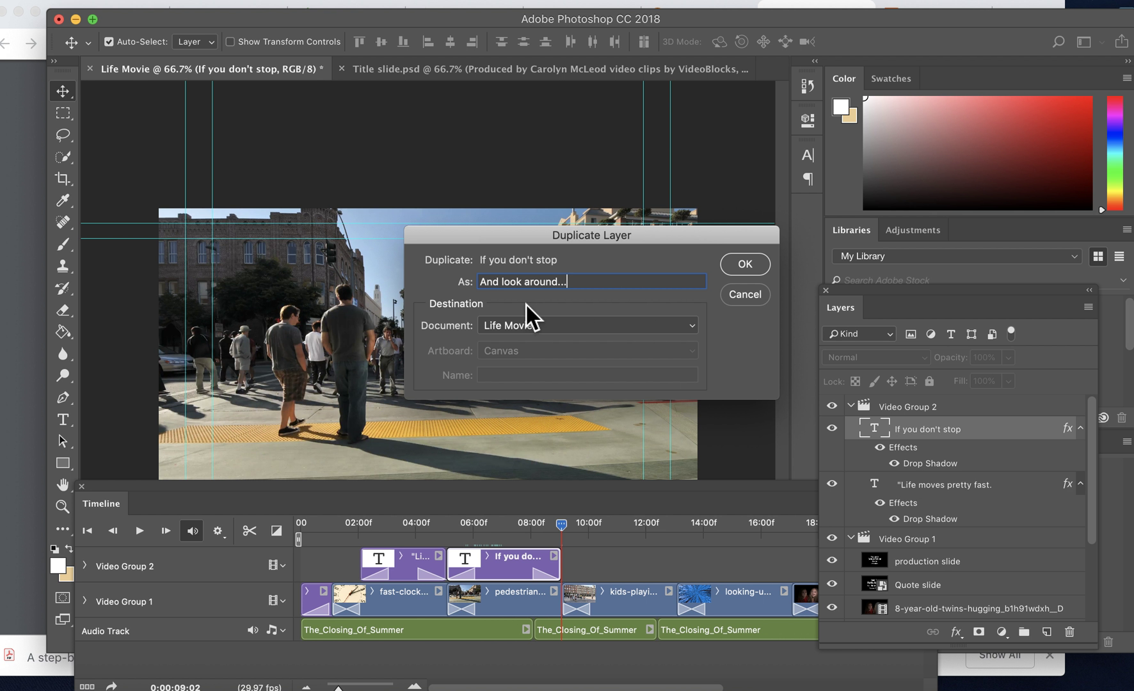
left_click(745, 264)
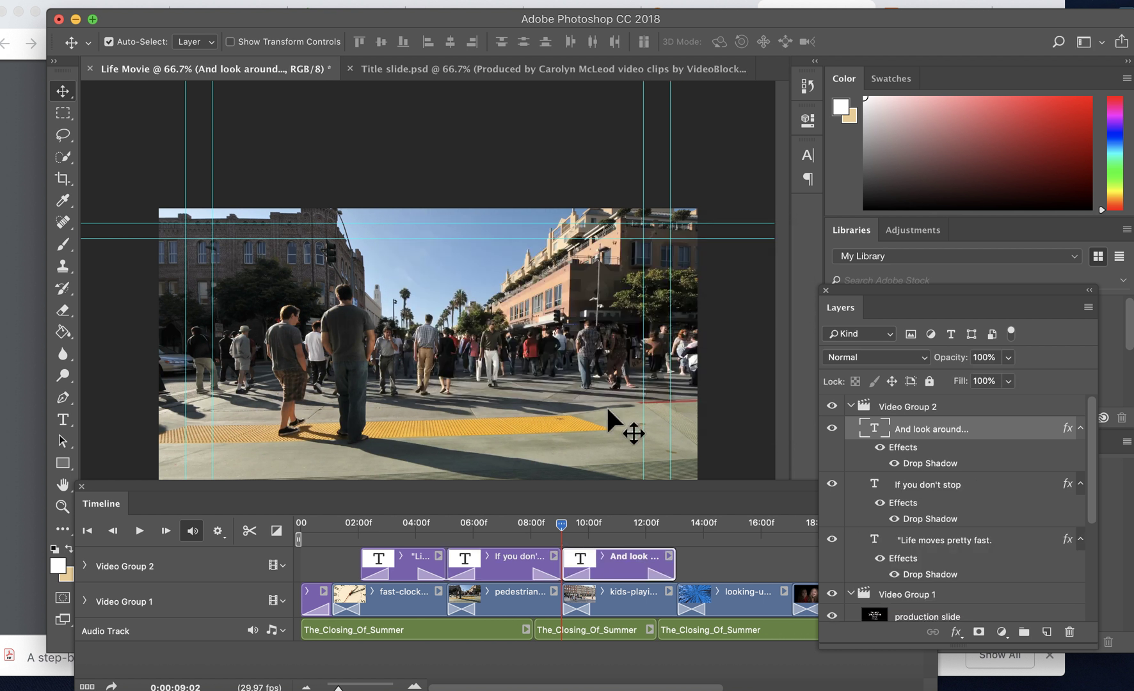
Move the playhead to 0:00:09:21 and change the new clip's wording to "...and look around..."
left_click_drag(566, 526, 583, 526)
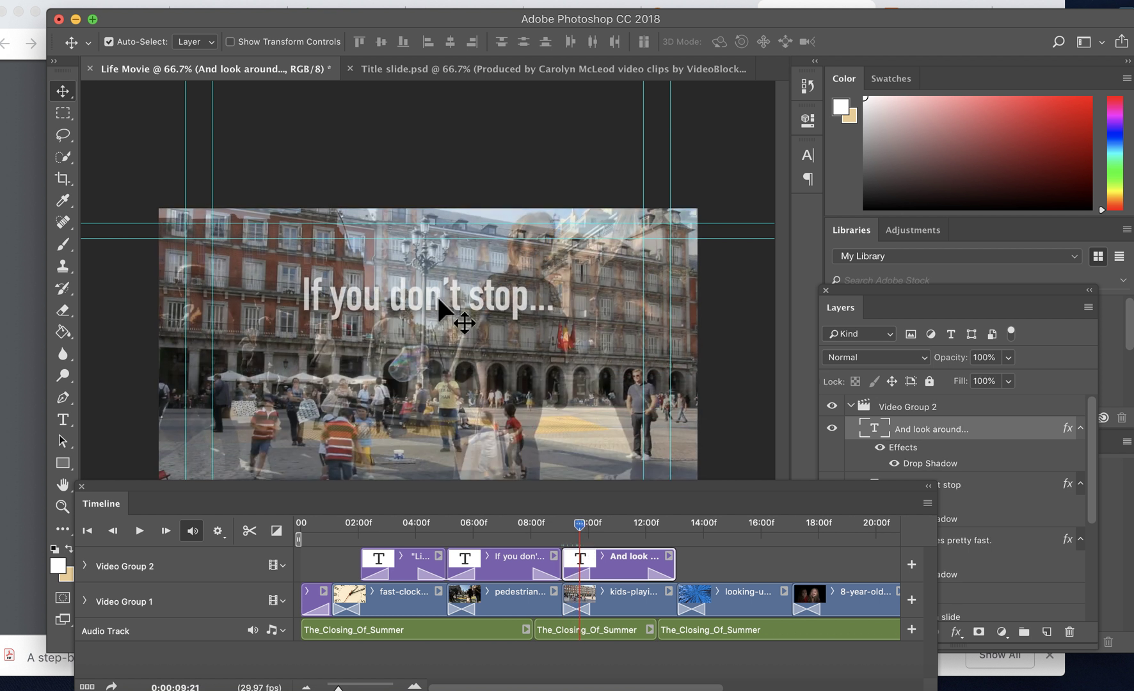
left_click(63, 420)
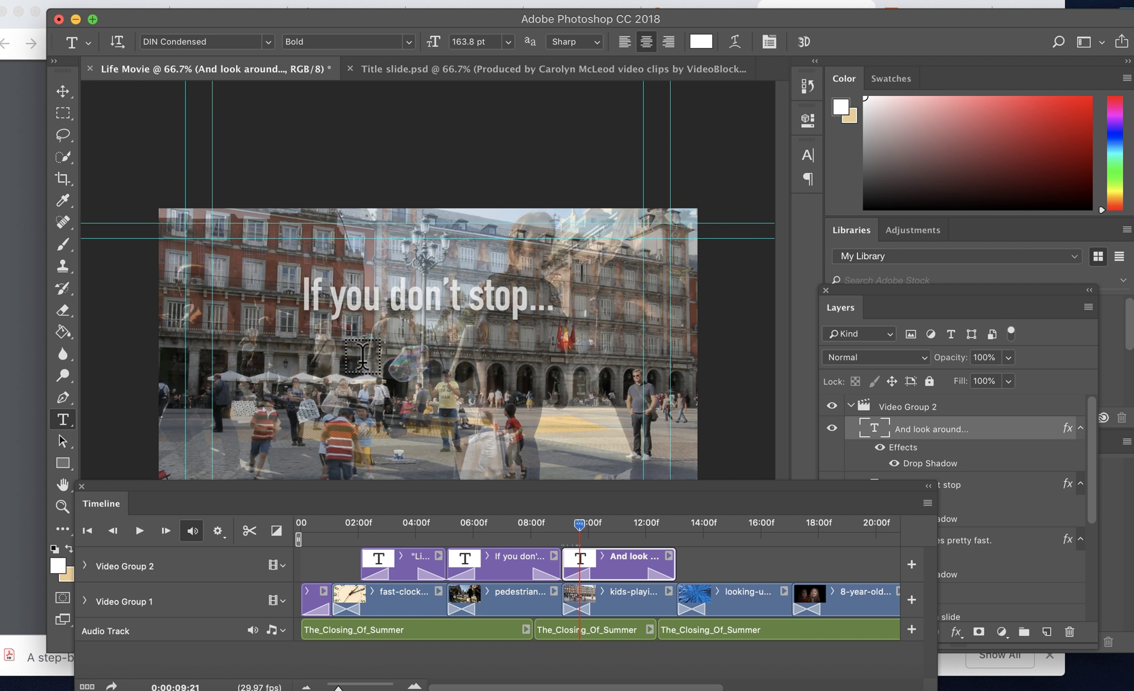
double_click(390, 310)
left_click(390, 310)
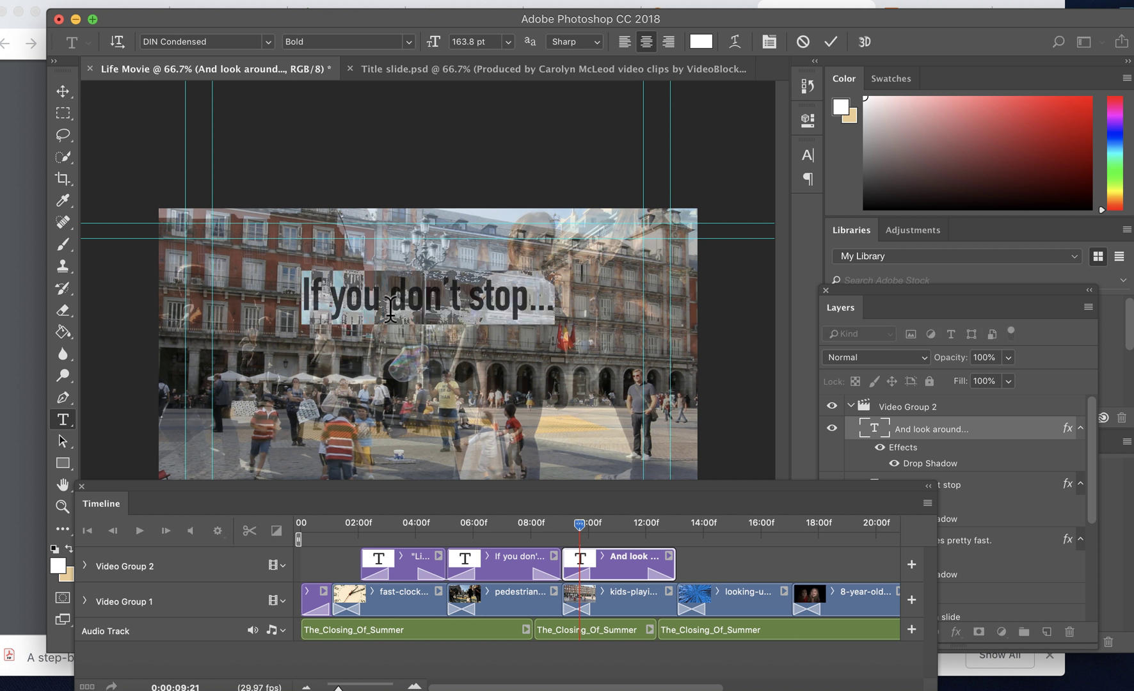
type("A")
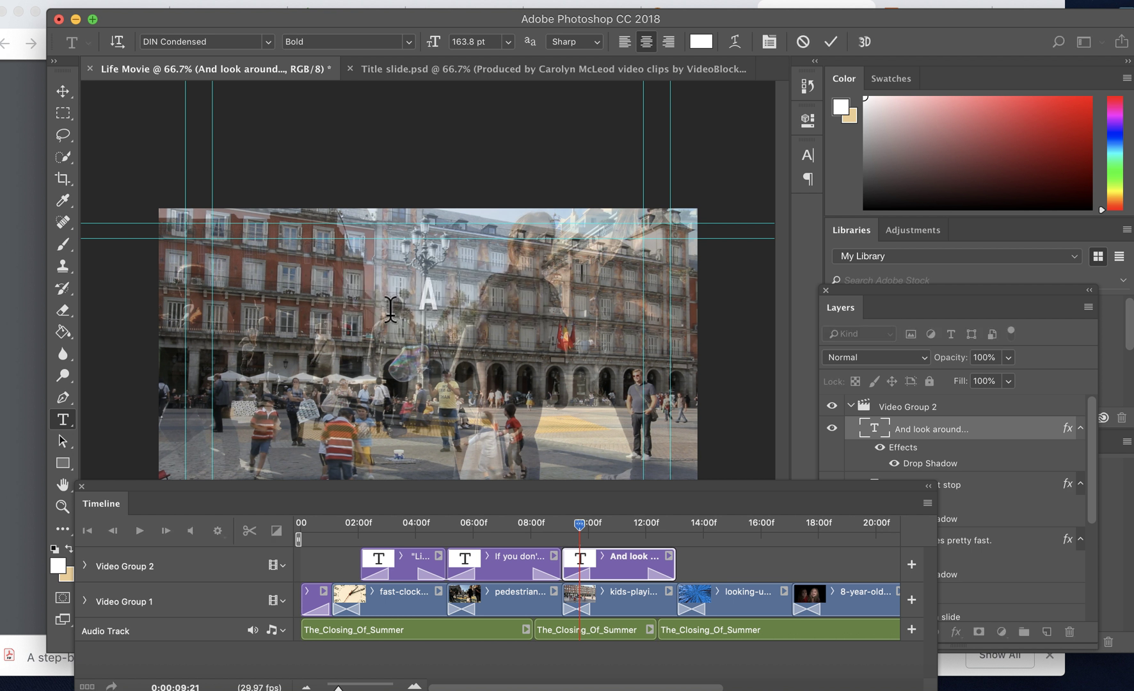
type("nd look")
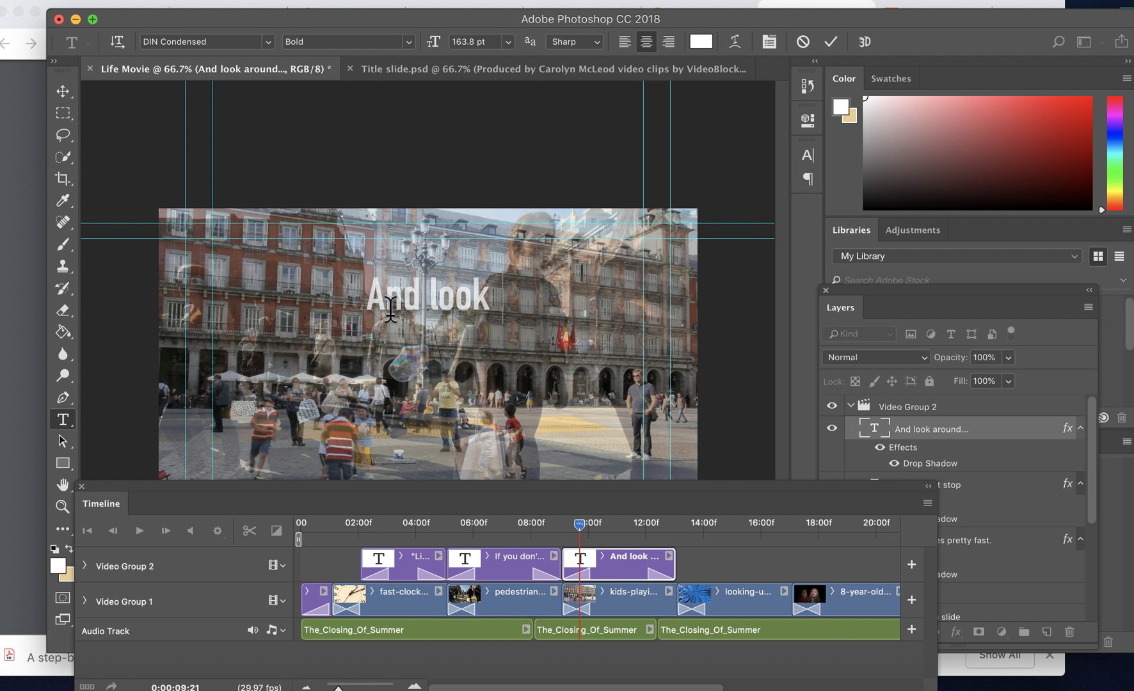
type(" around...")
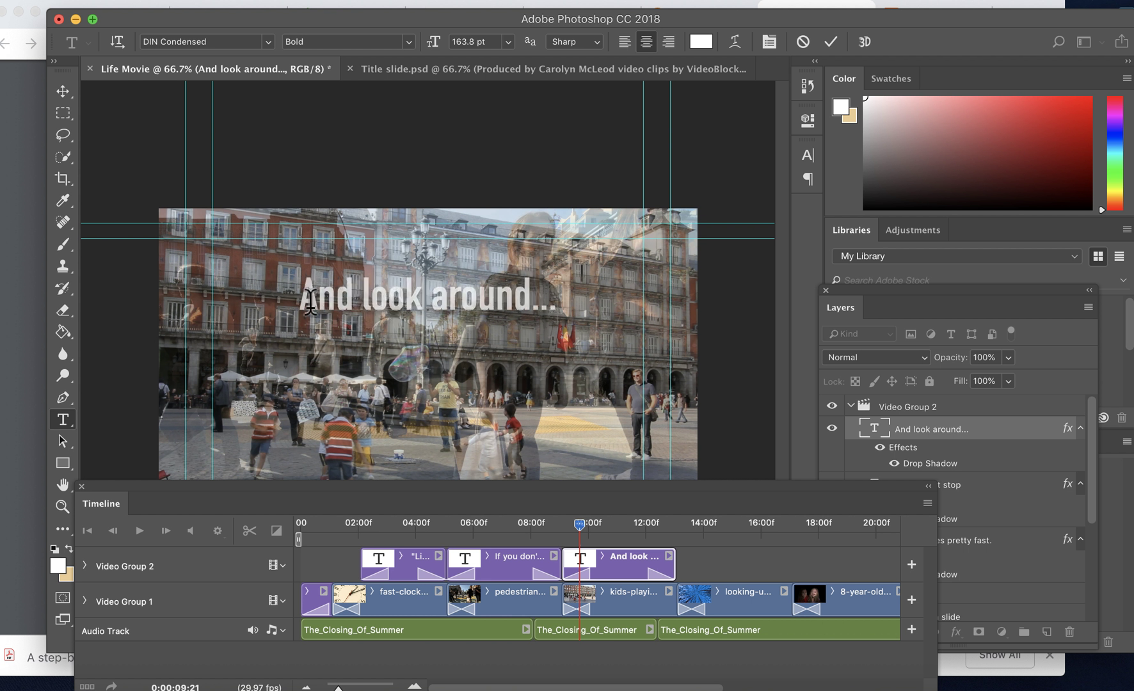
left_click_drag(310, 299, 293, 298)
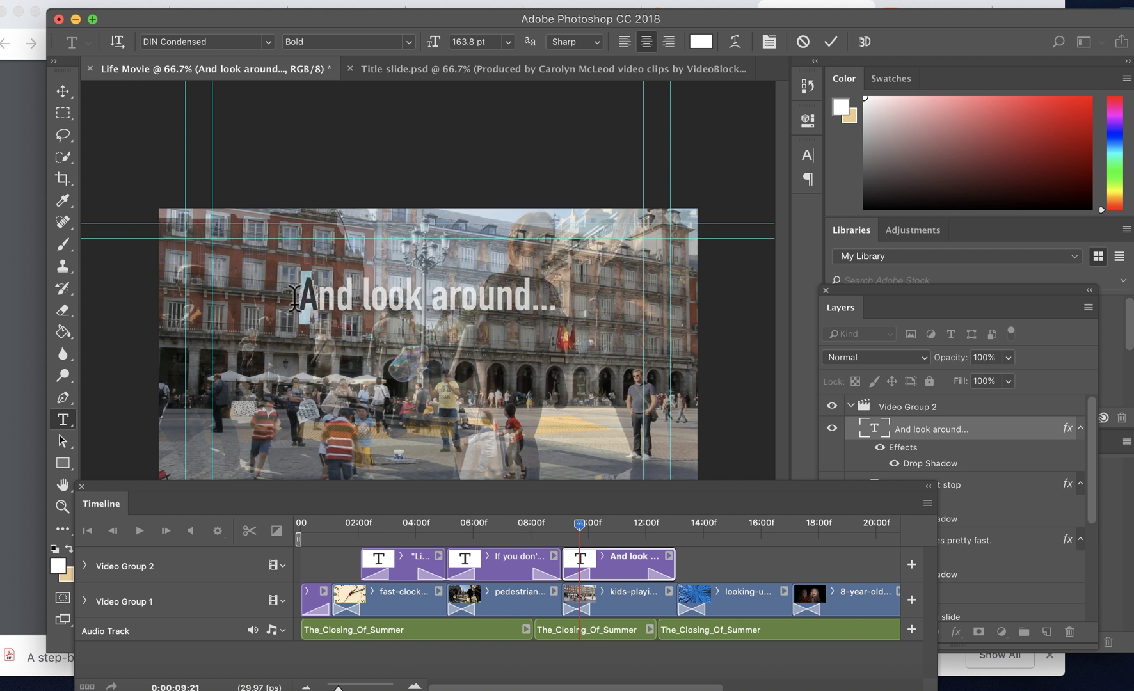
type("...a")
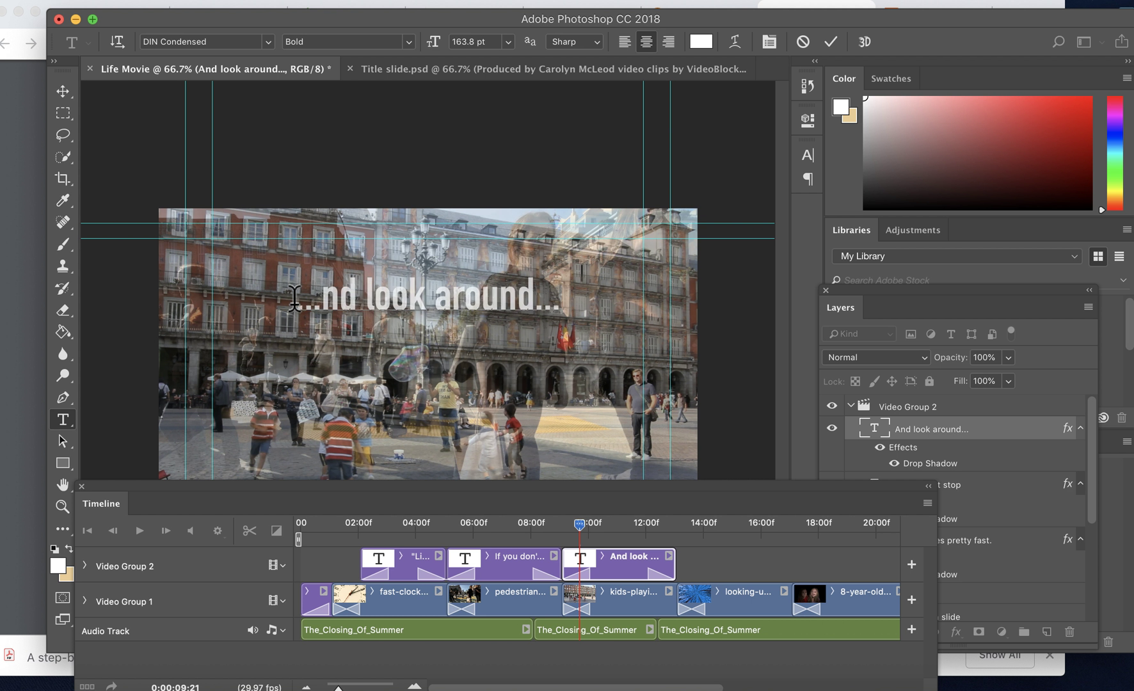
left_click(67, 96)
Move the playhead to 0:00:13:03 and duplicate the "And look around..." text layer as "Once in a while,"
left_click_drag(584, 524, 683, 539)
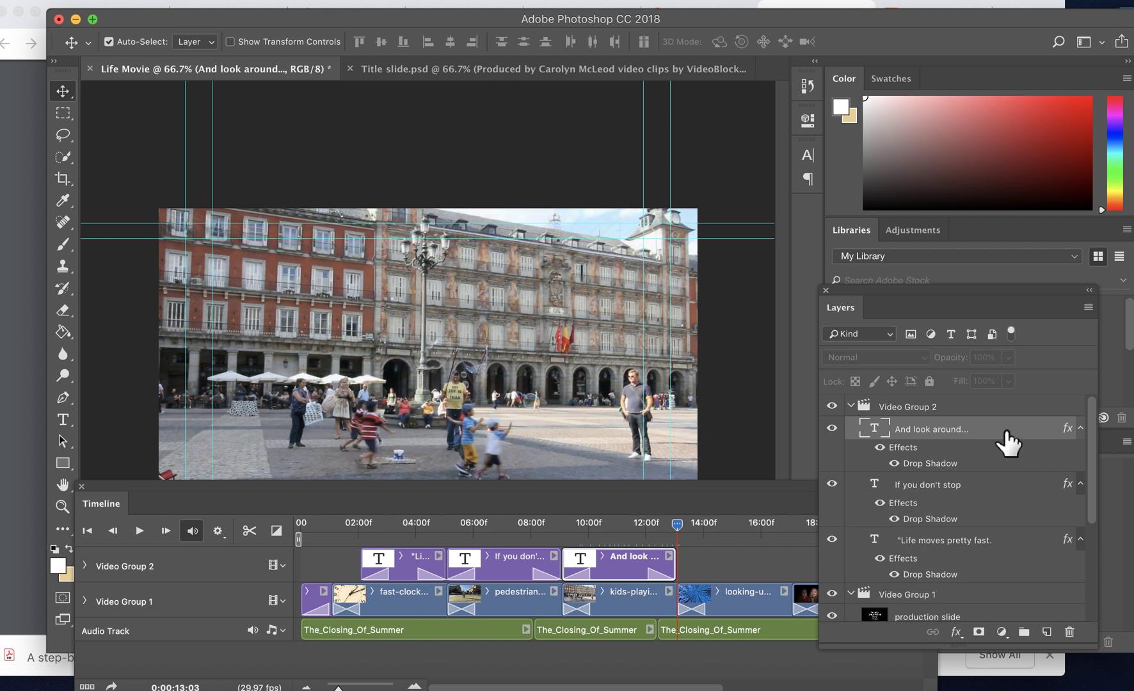
right_click(999, 430)
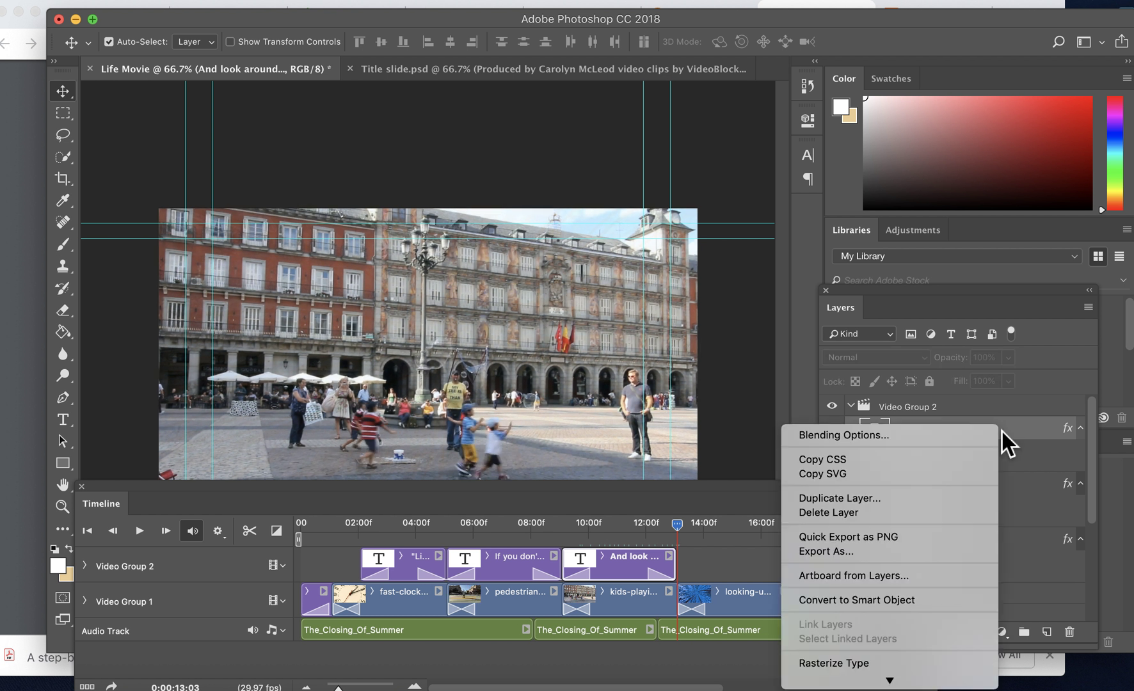
left_click(867, 503)
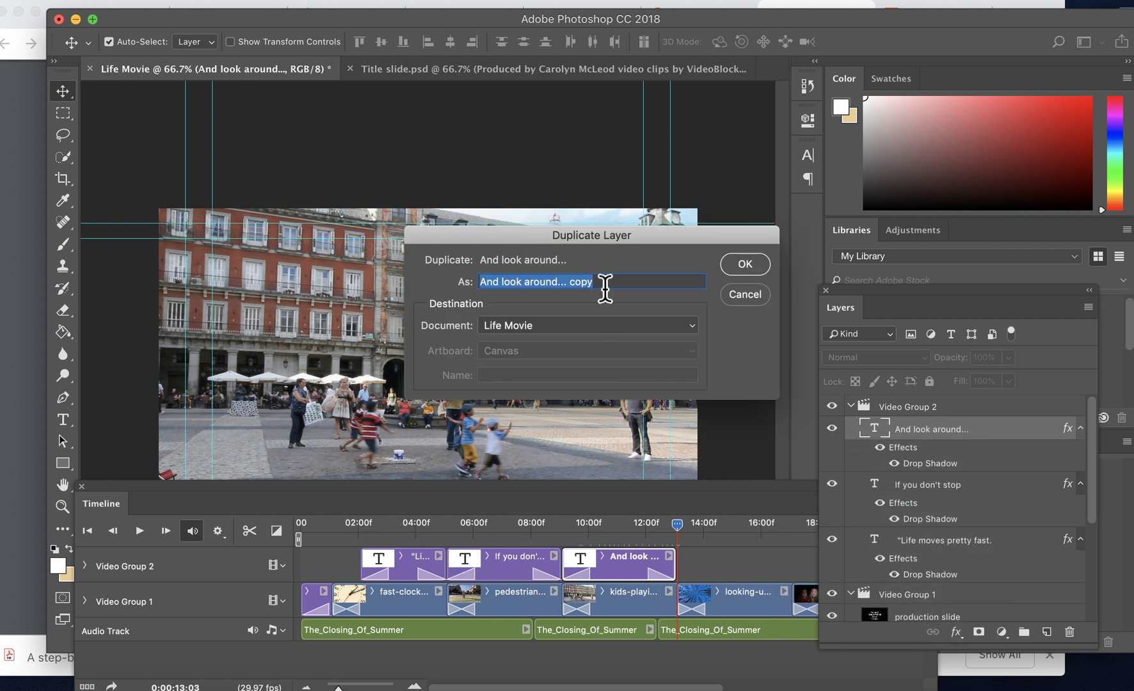
type("Once in a while,")
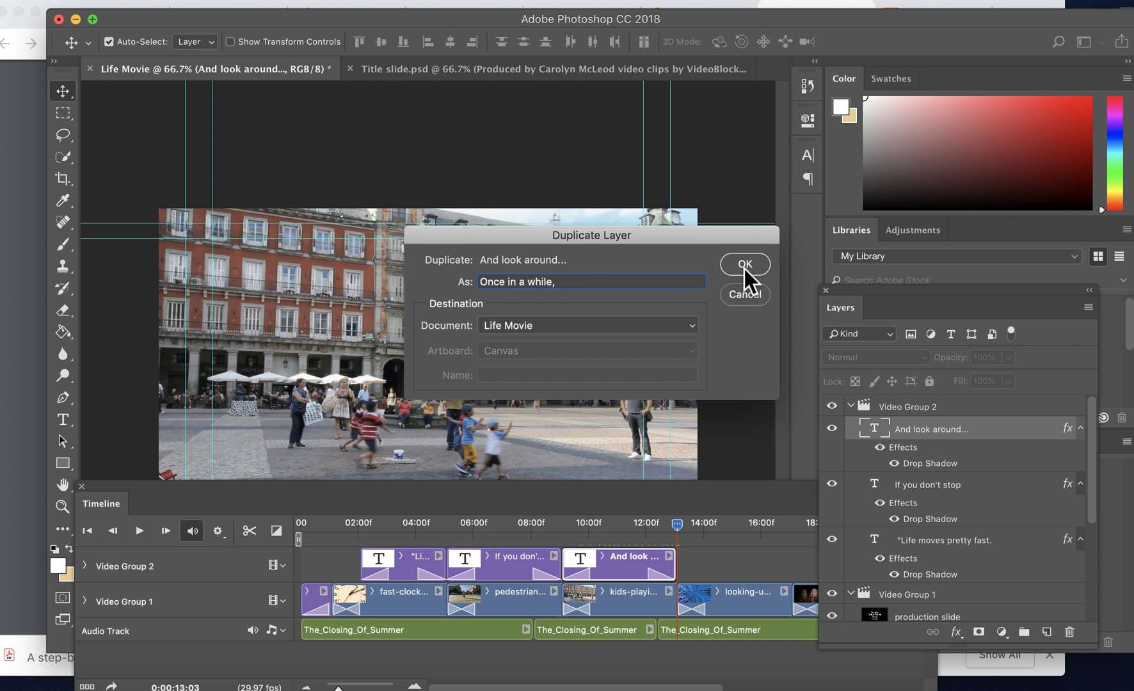
left_click(744, 265)
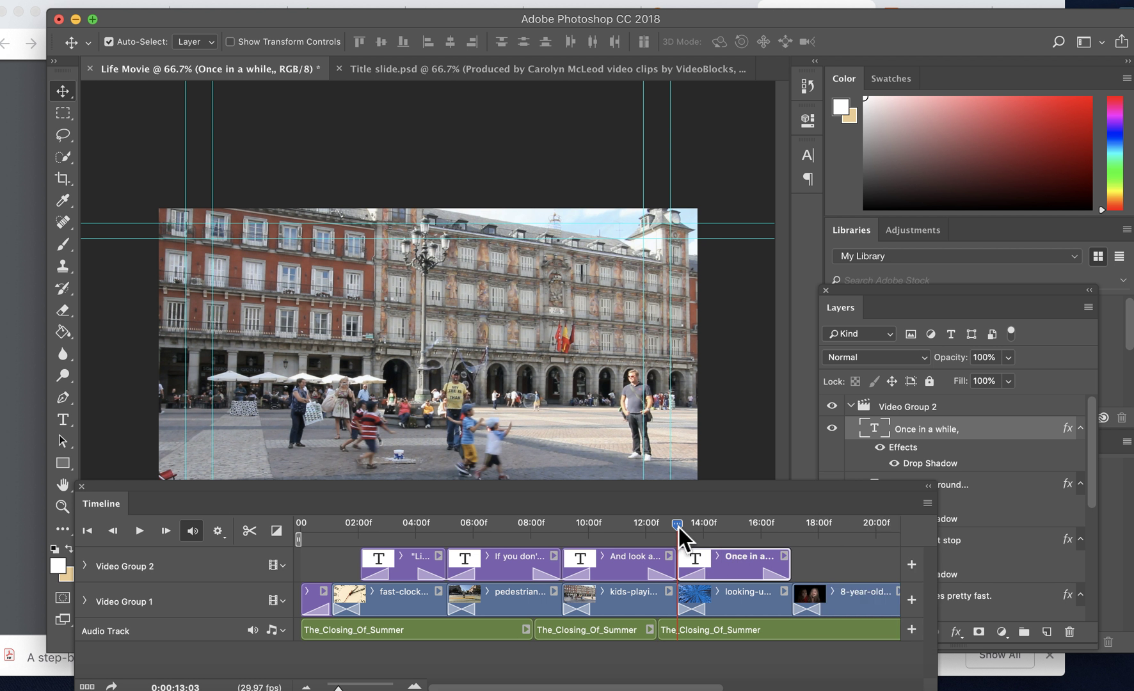
Move the playhead to 0:00:13:22 and change the "Once in a while," clip's wording to "...once in a while,"
left_click_drag(690, 528, 698, 530)
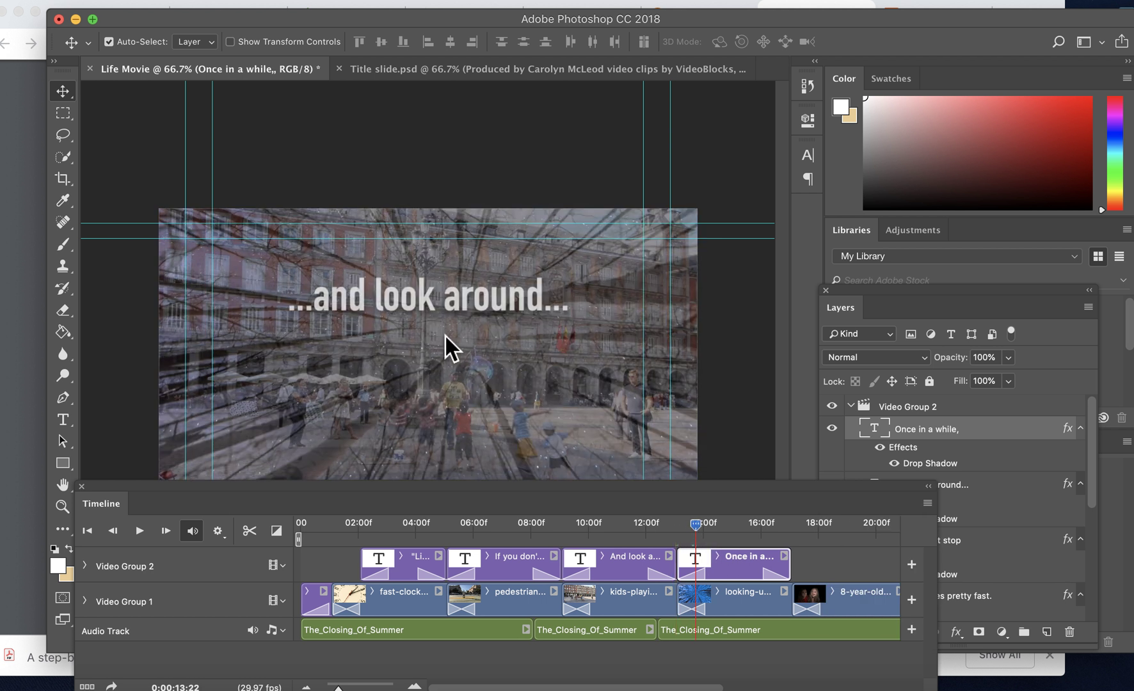
left_click(64, 420)
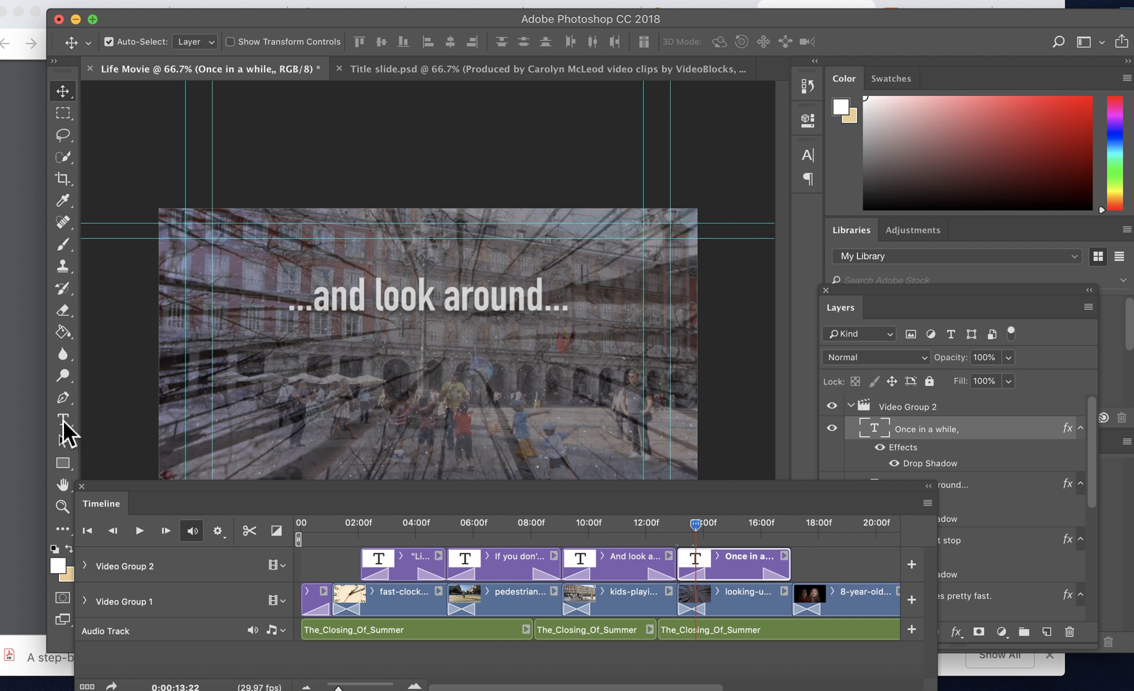
triple_click(393, 310)
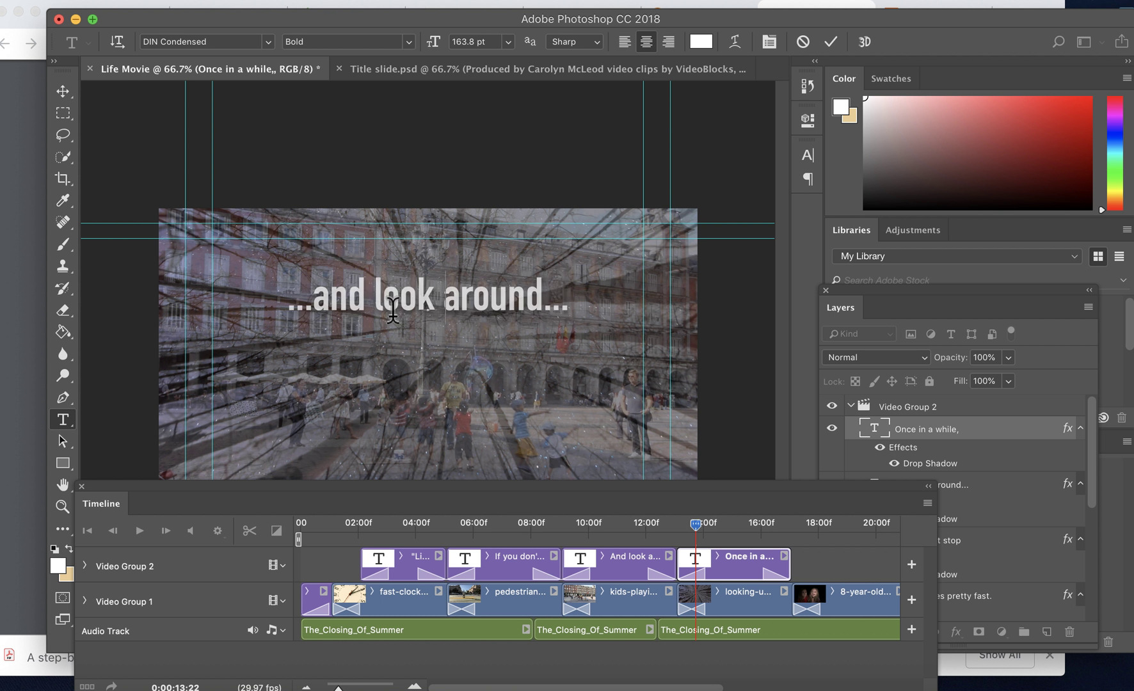
type("once in")
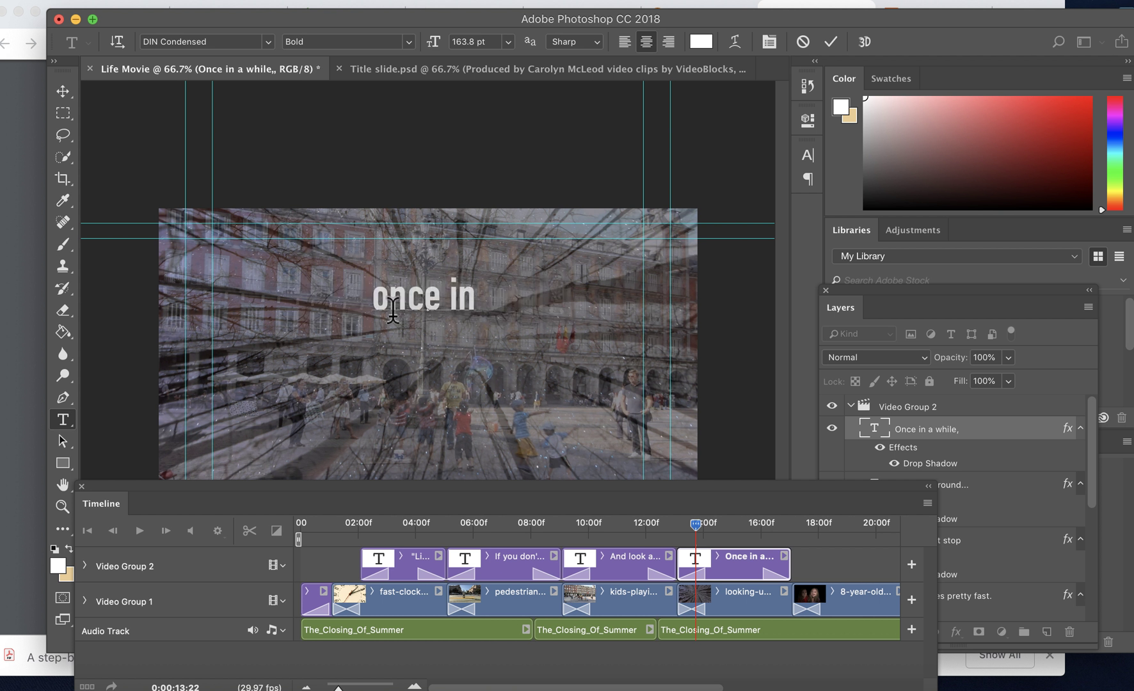
type(" a while")
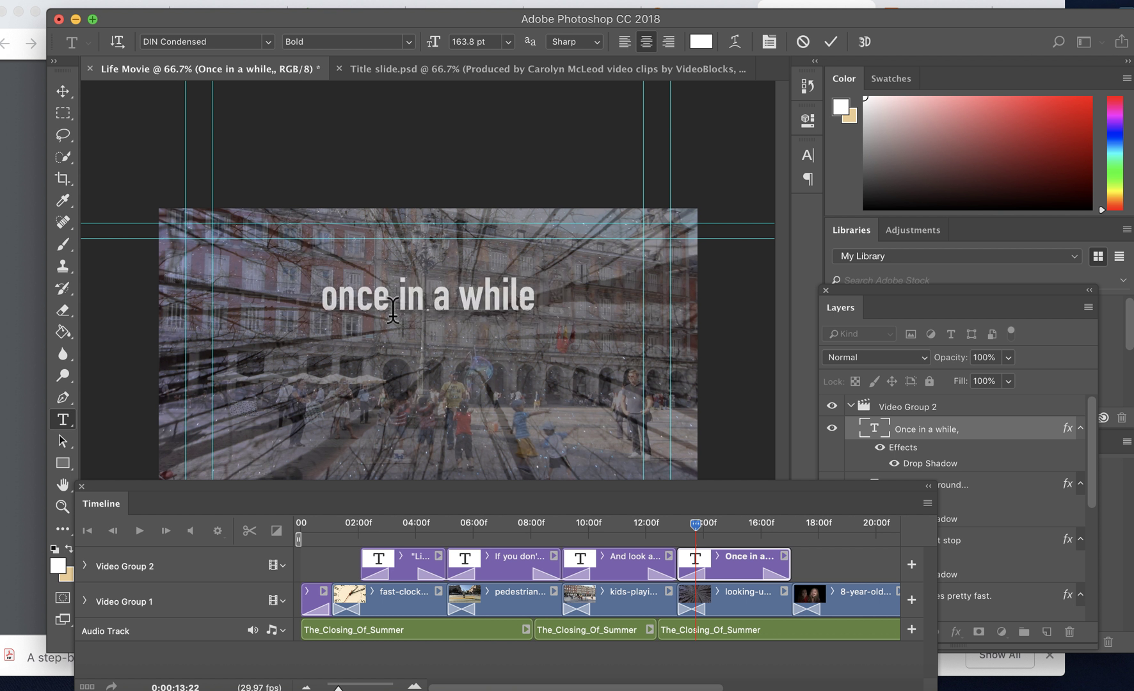
type(".,")
key("BackSpace")
key("BackSpace")
key("BackSpace")
type(",")
key("BackSpace")
type("e,")
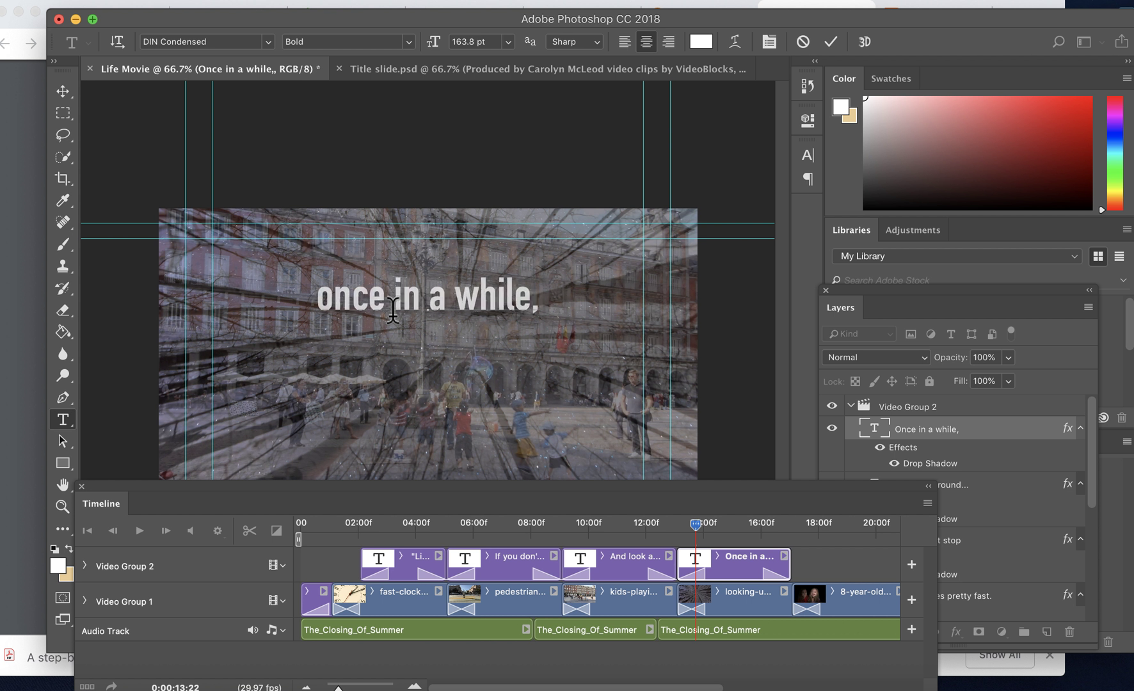
left_click(323, 309)
type("...")
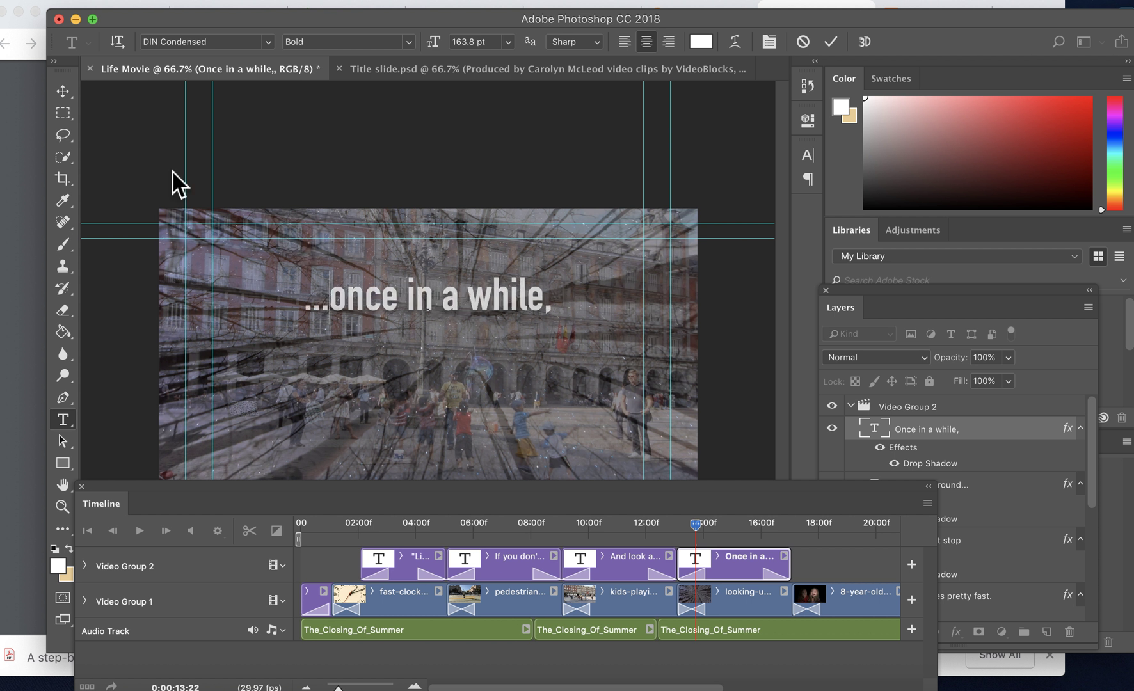
left_click(67, 96)
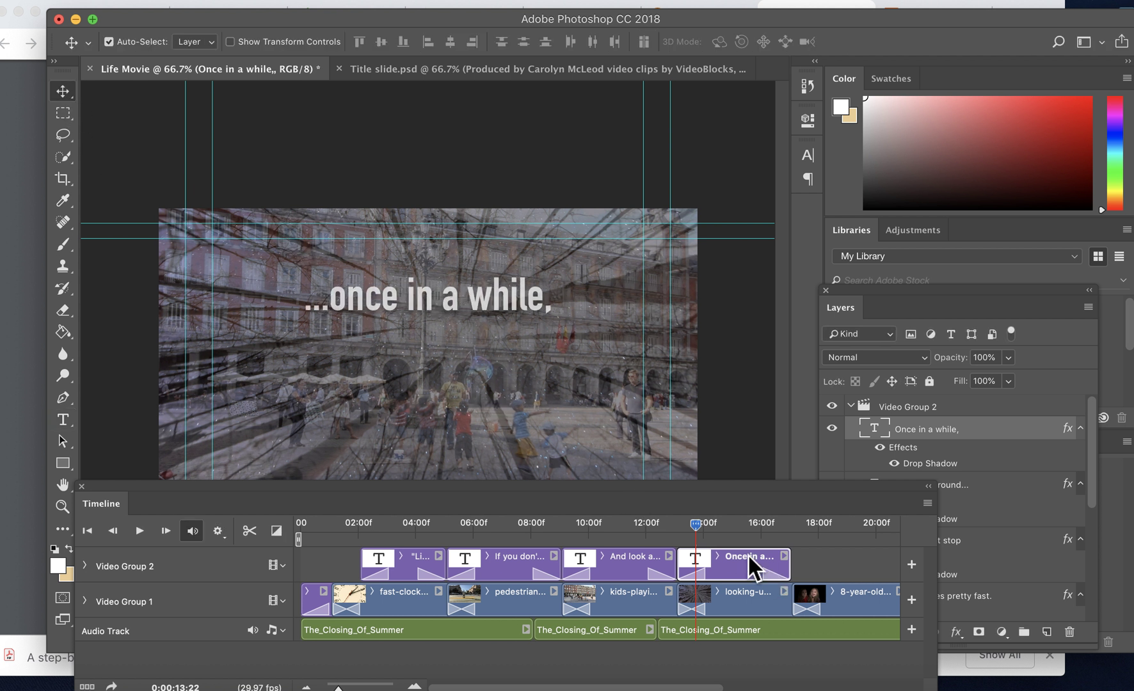
Move the playhead to 0:00:17:13 and duplicate the "Once in a while," text layer as "You'll miss it."" in Life Movie
left_click(699, 525)
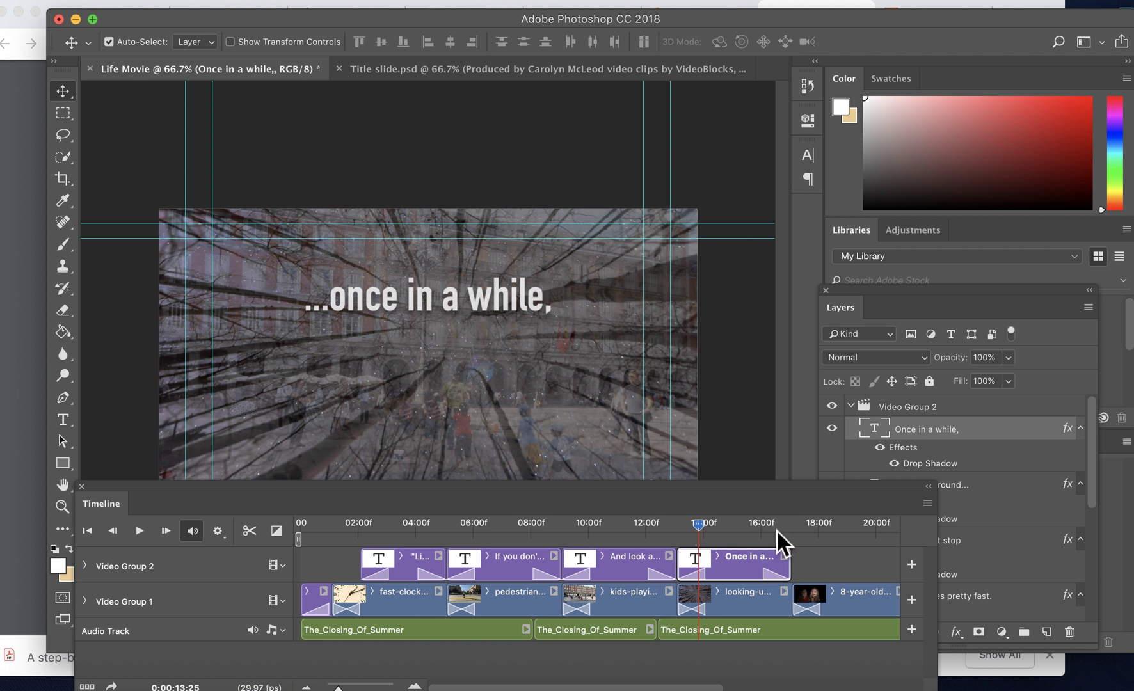
key("space")
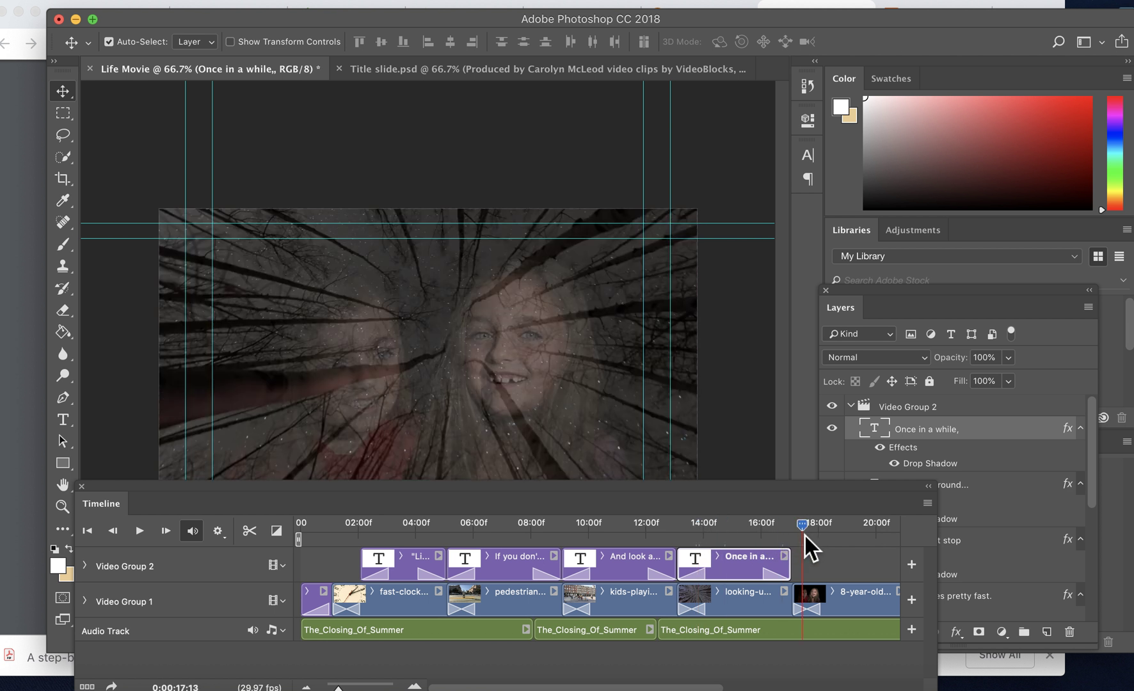
right_click(963, 432)
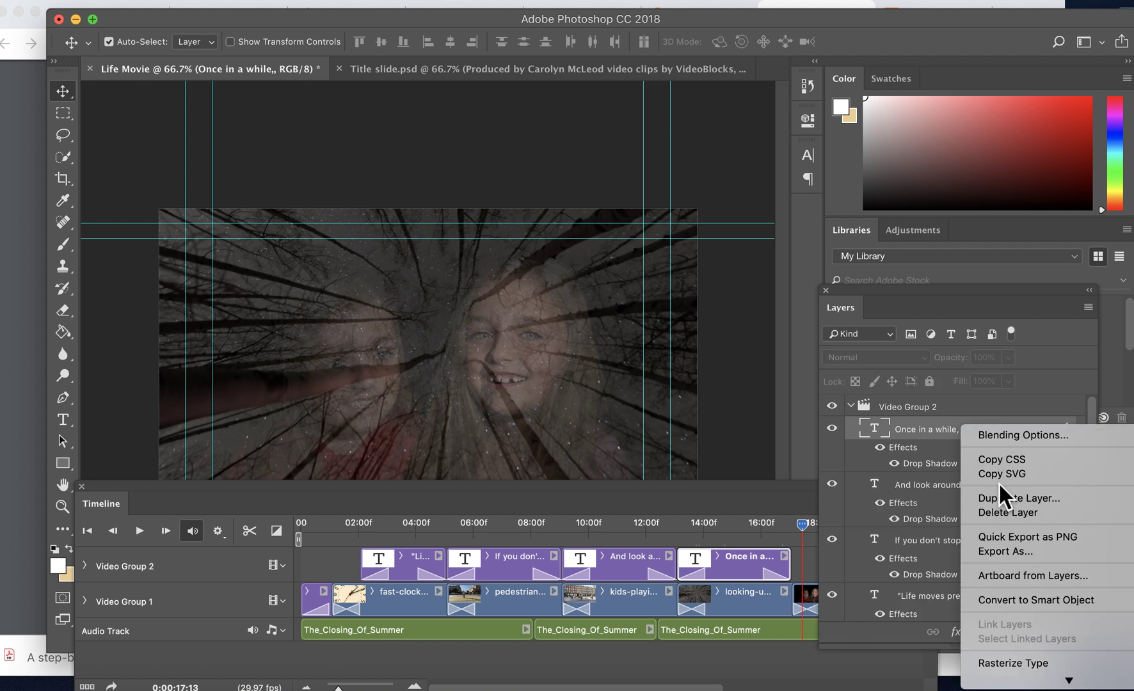
left_click(1005, 499)
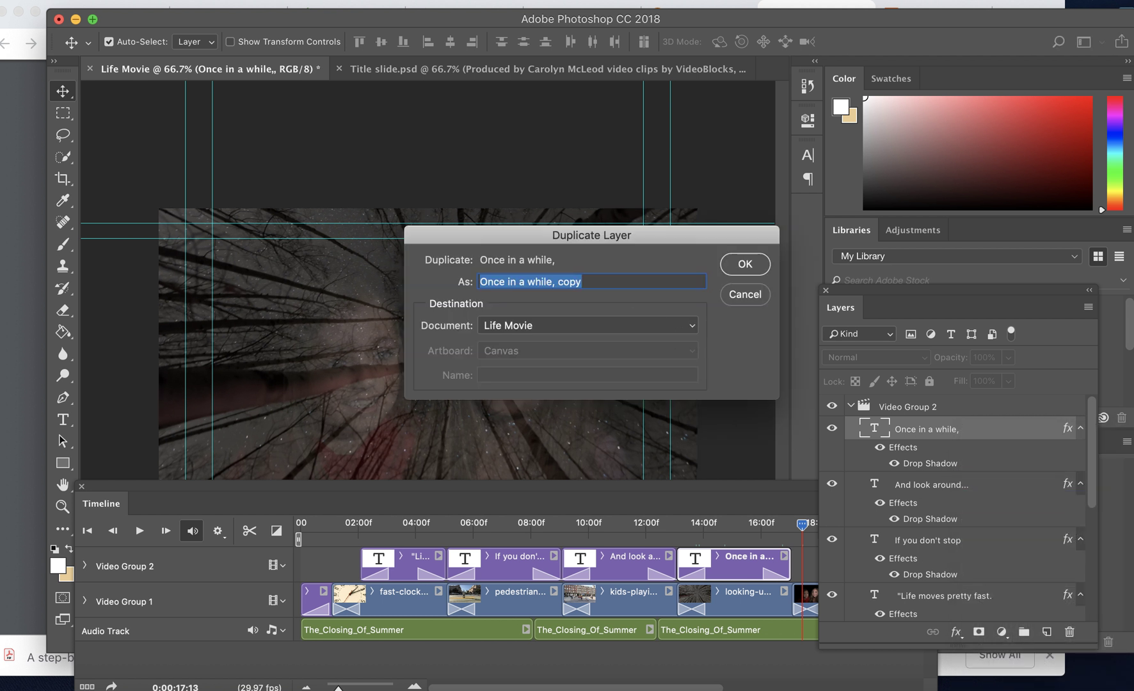
type("You'll miss it.")
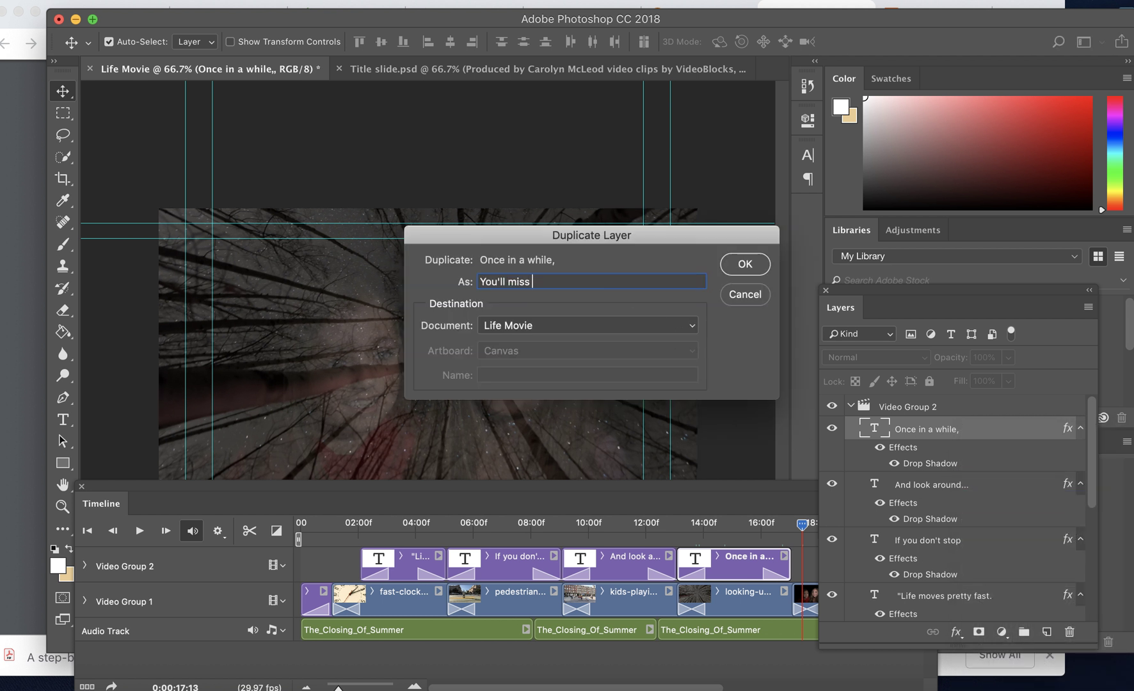
left_click(759, 270)
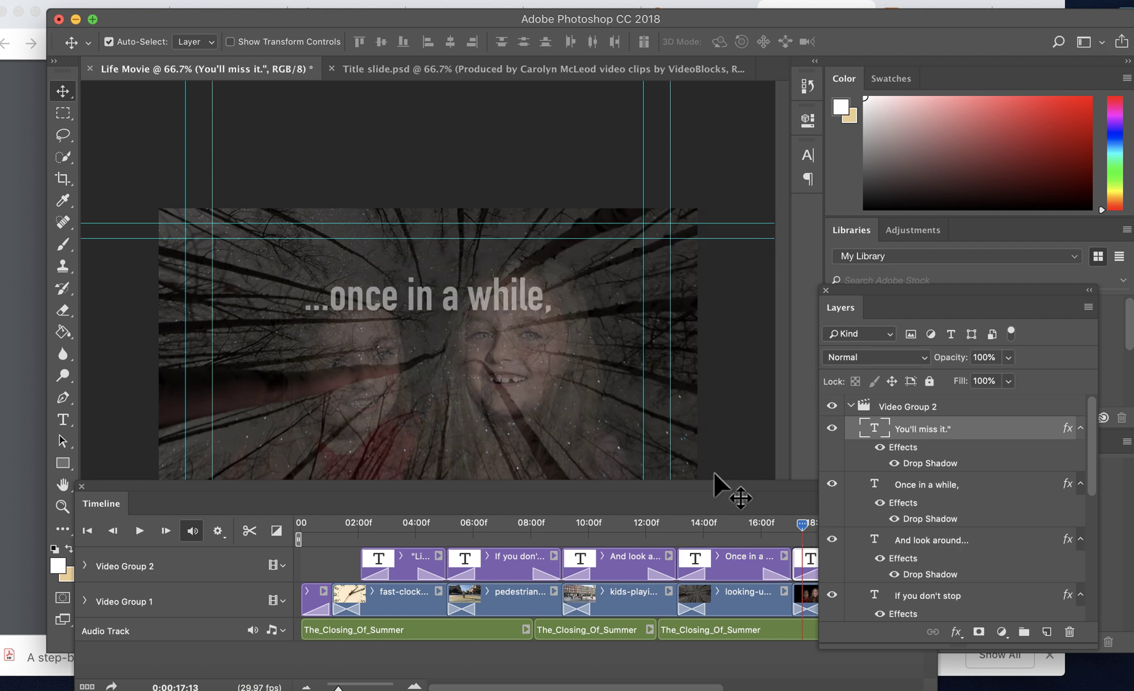
Move the playhead to 0:00:17:24 and change the new clip's wording to "you'll miss it."
scroll(719, 548, "right", 5)
left_click_drag(561, 526, 574, 525)
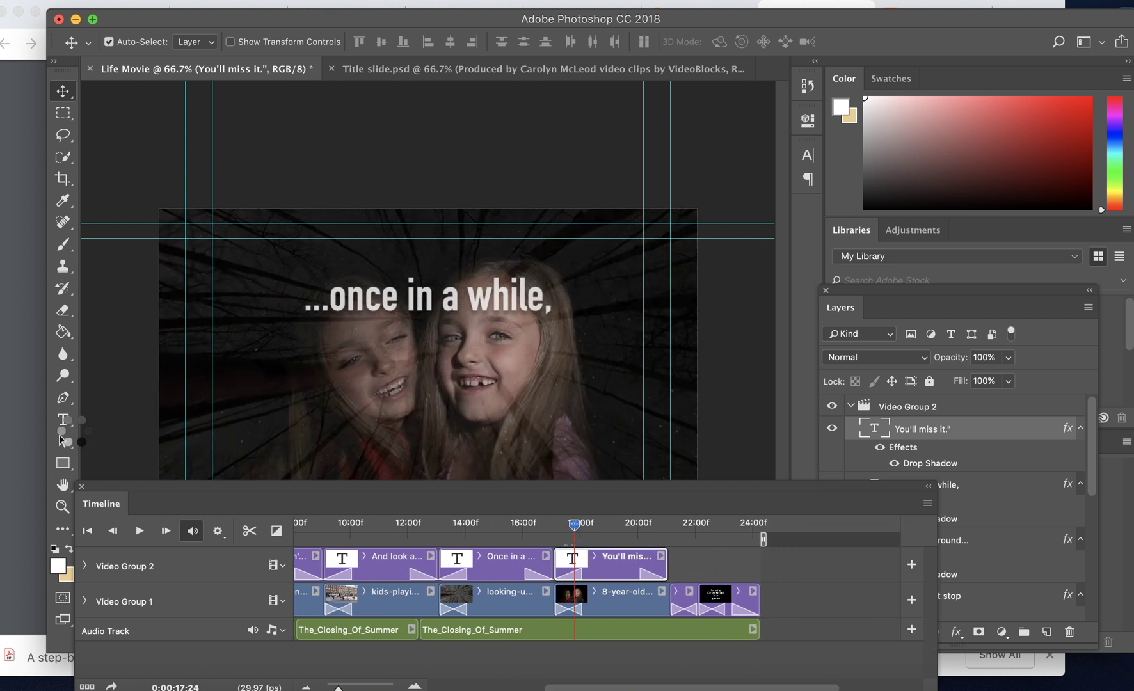
left_click(67, 424)
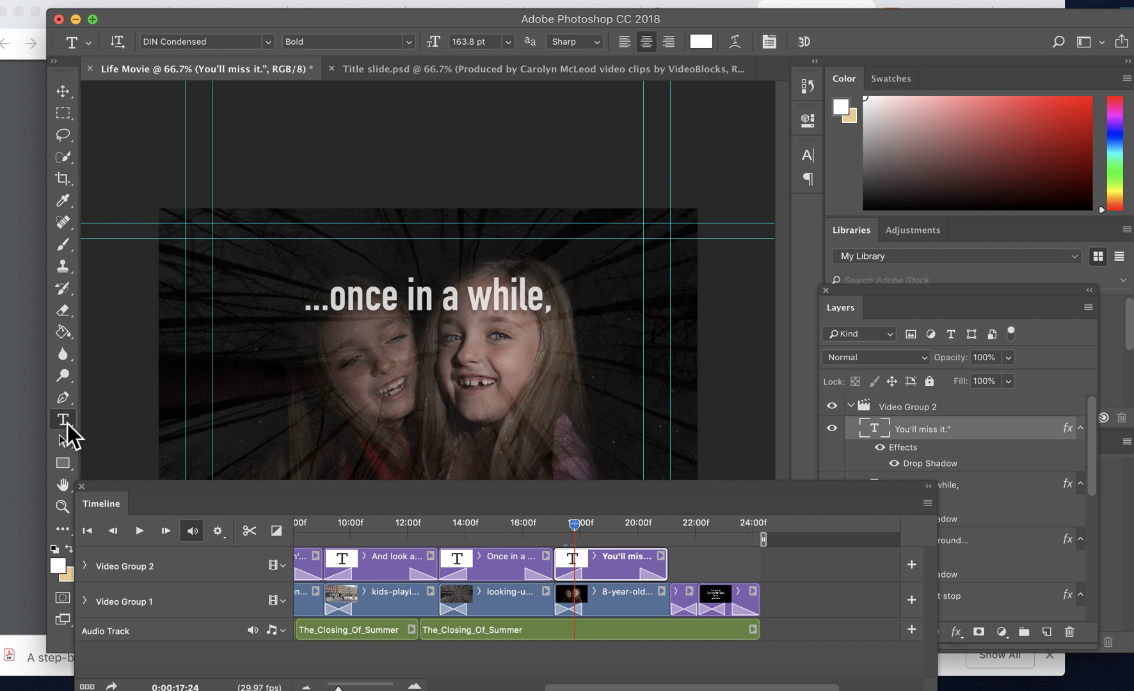
triple_click(405, 309)
type("you'll mi")
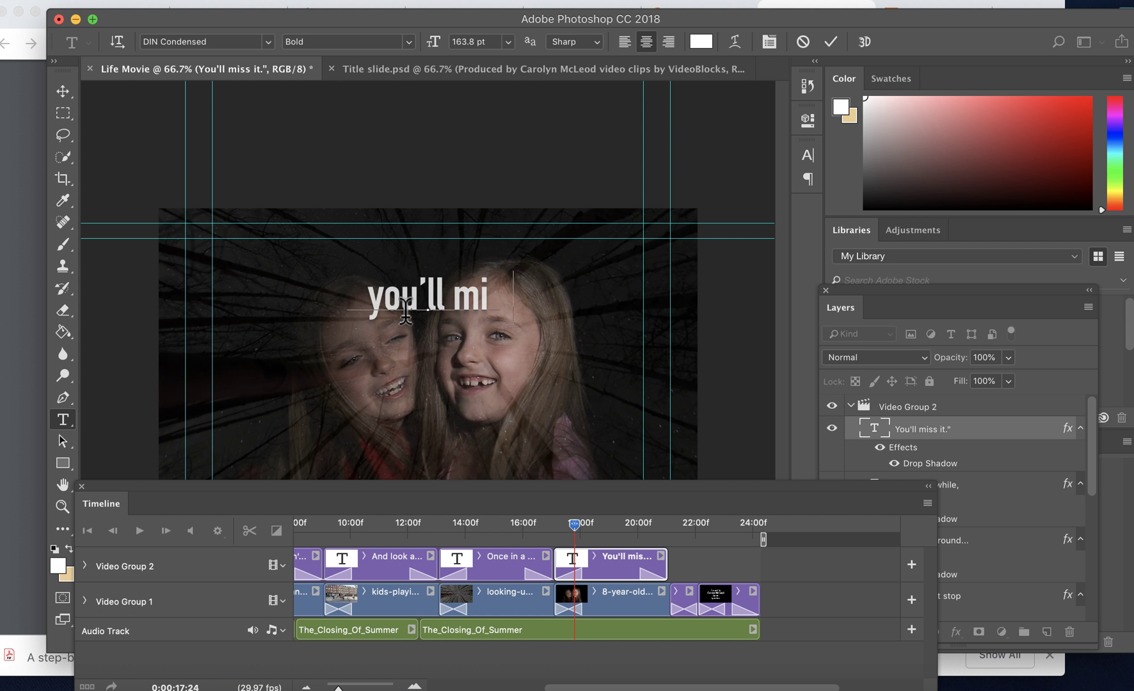
type("ss it.")
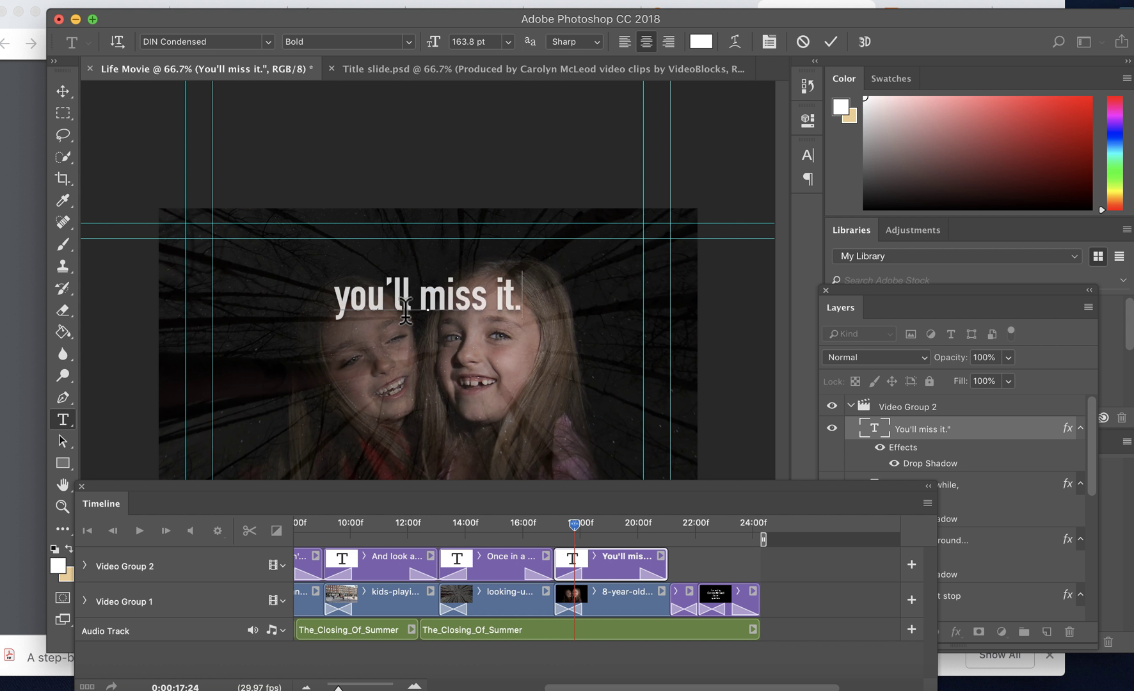
left_click(69, 98)
Move the "you'll miss it." text straight down below the girls' faces, next to the lower horizontal guides
left_click_drag(451, 314, 463, 533)
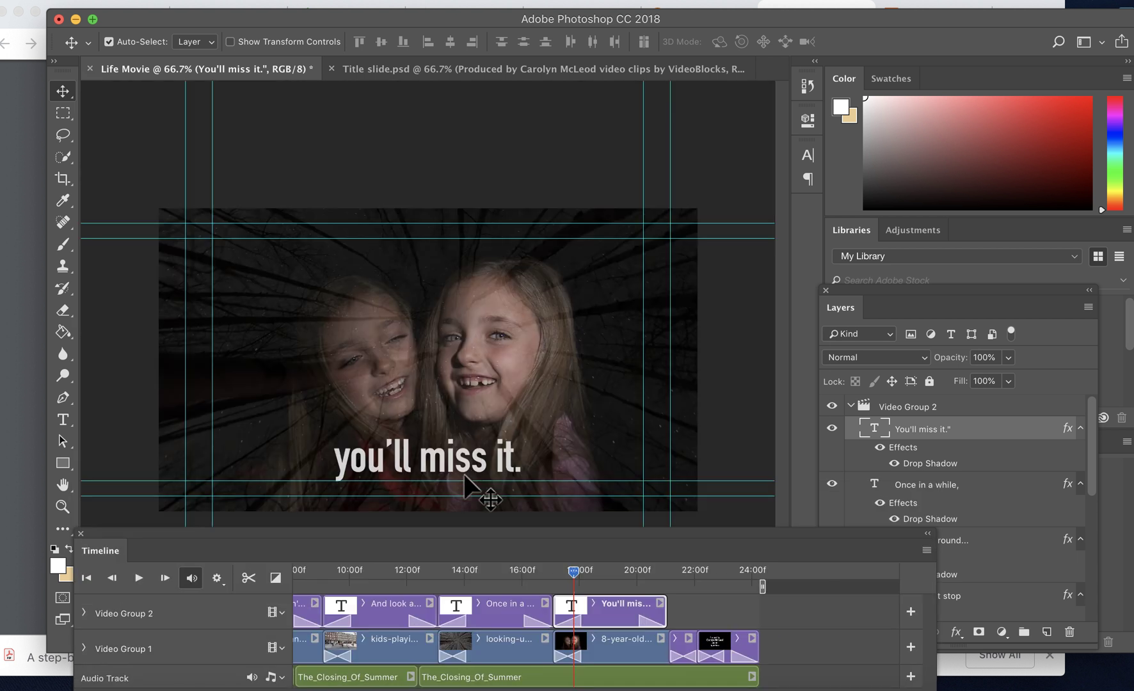
key("shift+Down")
key("shift+Down")
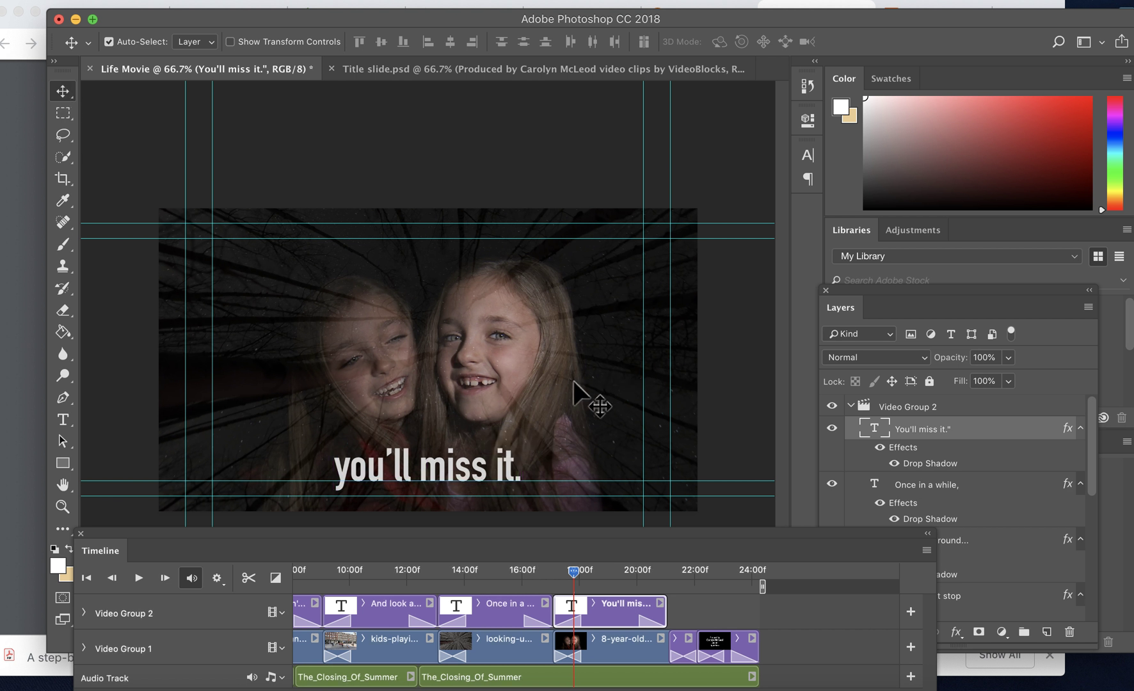
Scrub back to the "...and look around..." clip and view the Layer Style blending options of the "You'll miss it." layer
left_click_drag(576, 571, 406, 569)
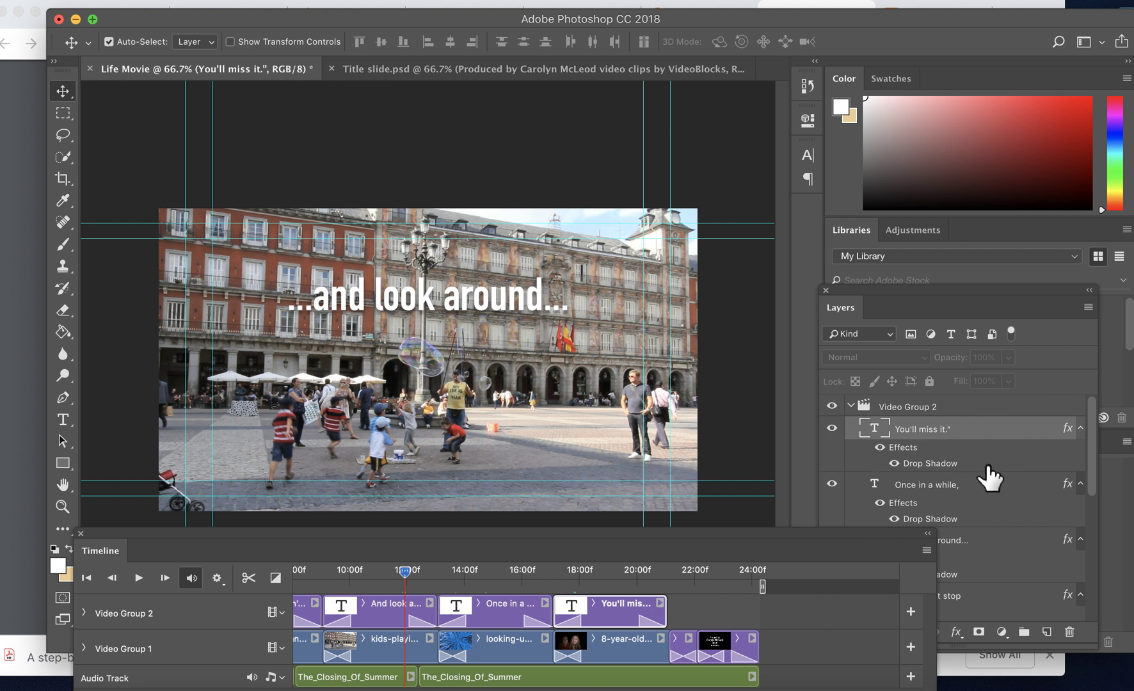
left_click(989, 440)
double_click(982, 429)
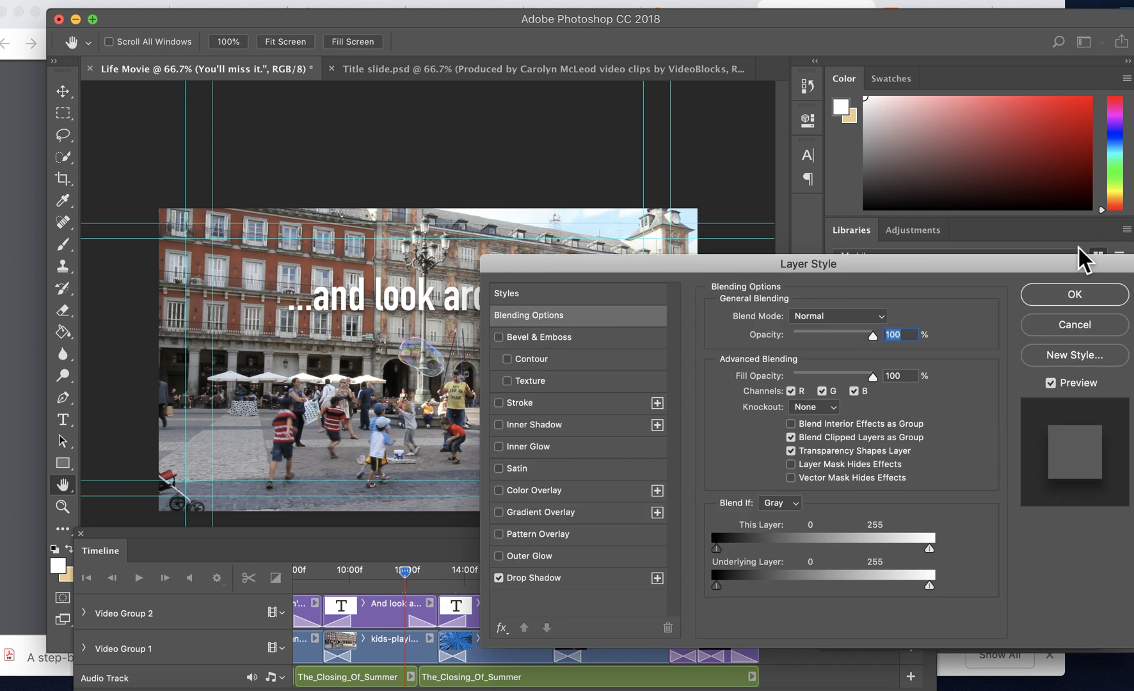
left_click(1060, 327)
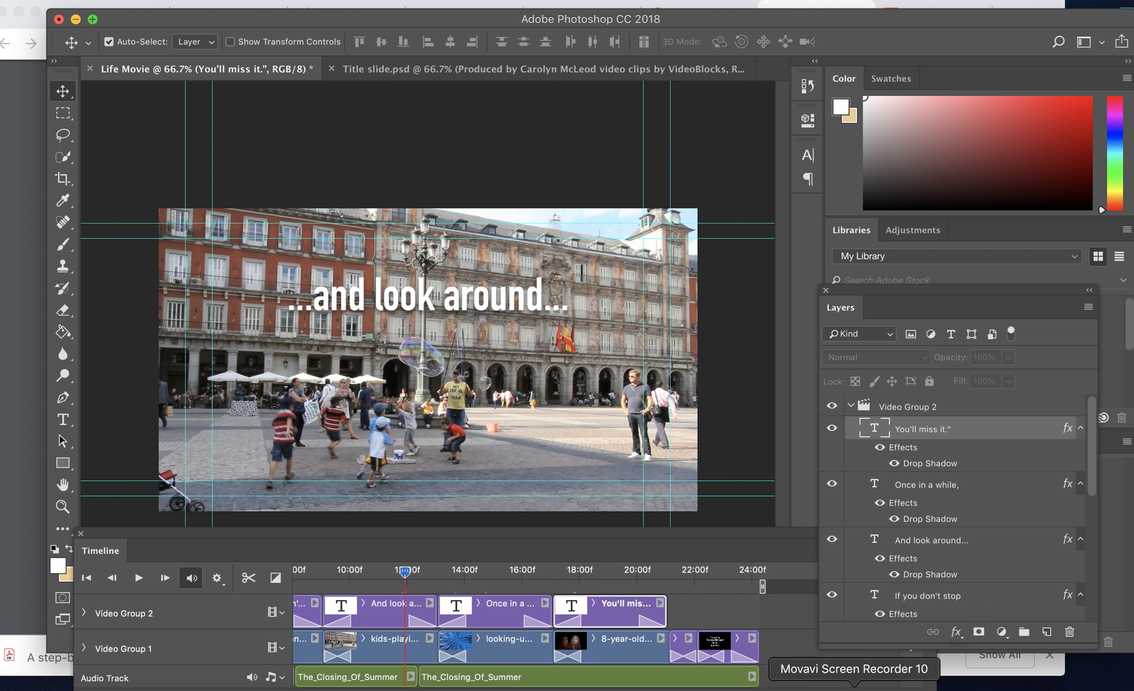
left_click(854, 686)
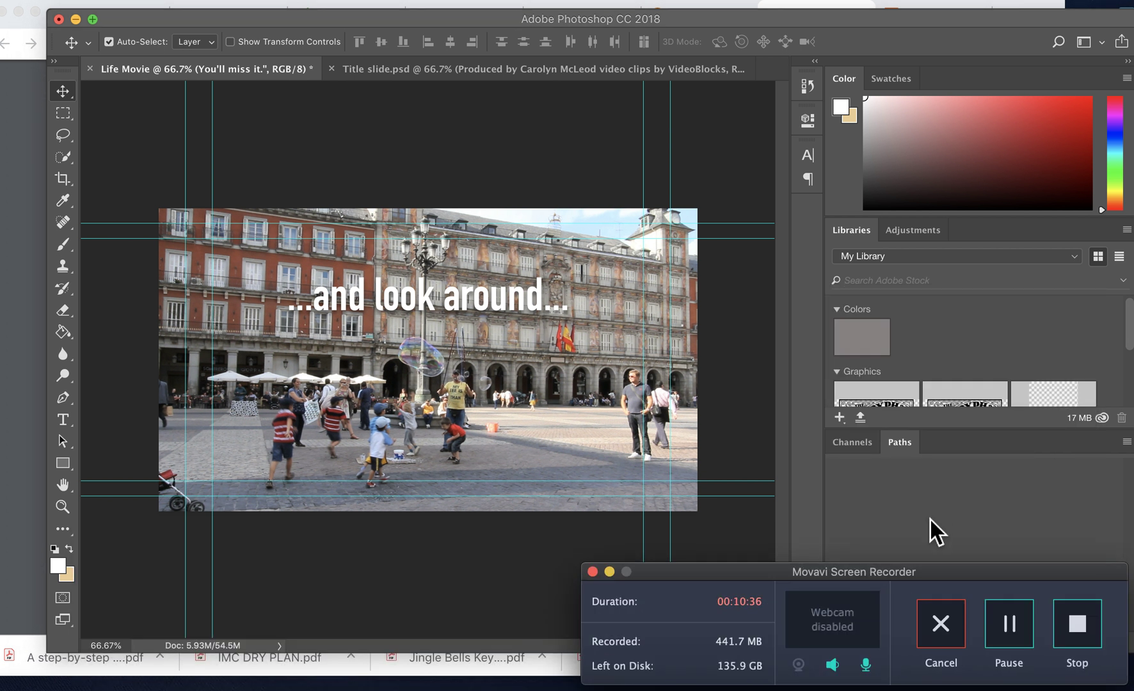
left_click_drag(926, 574, 929, 529)
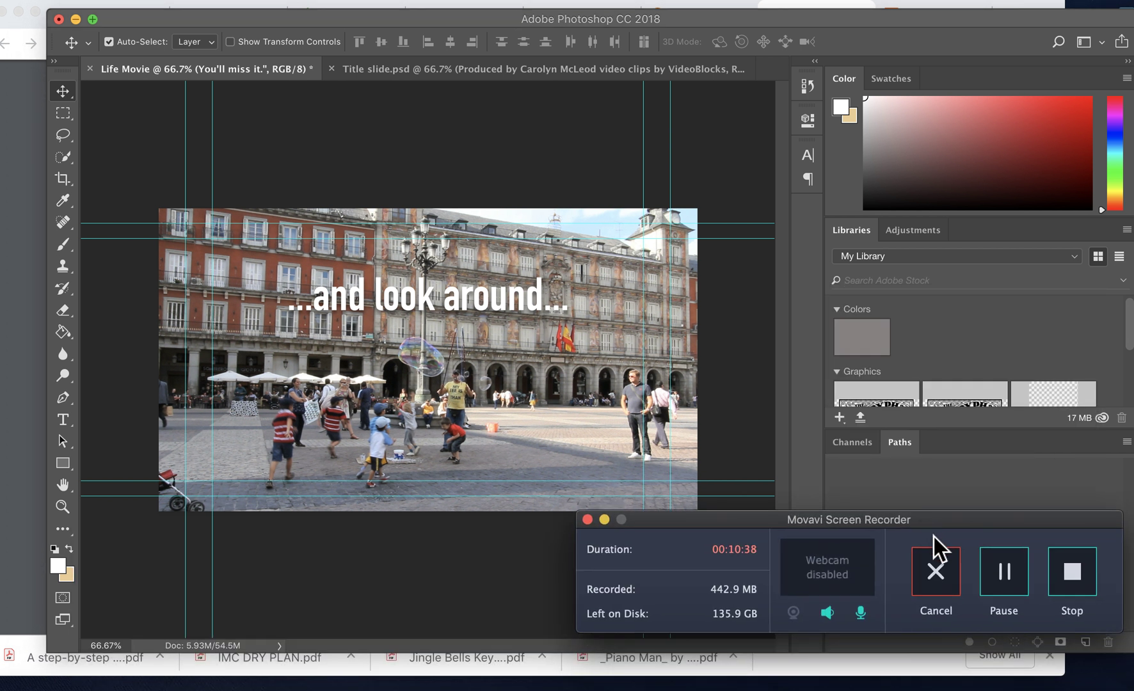